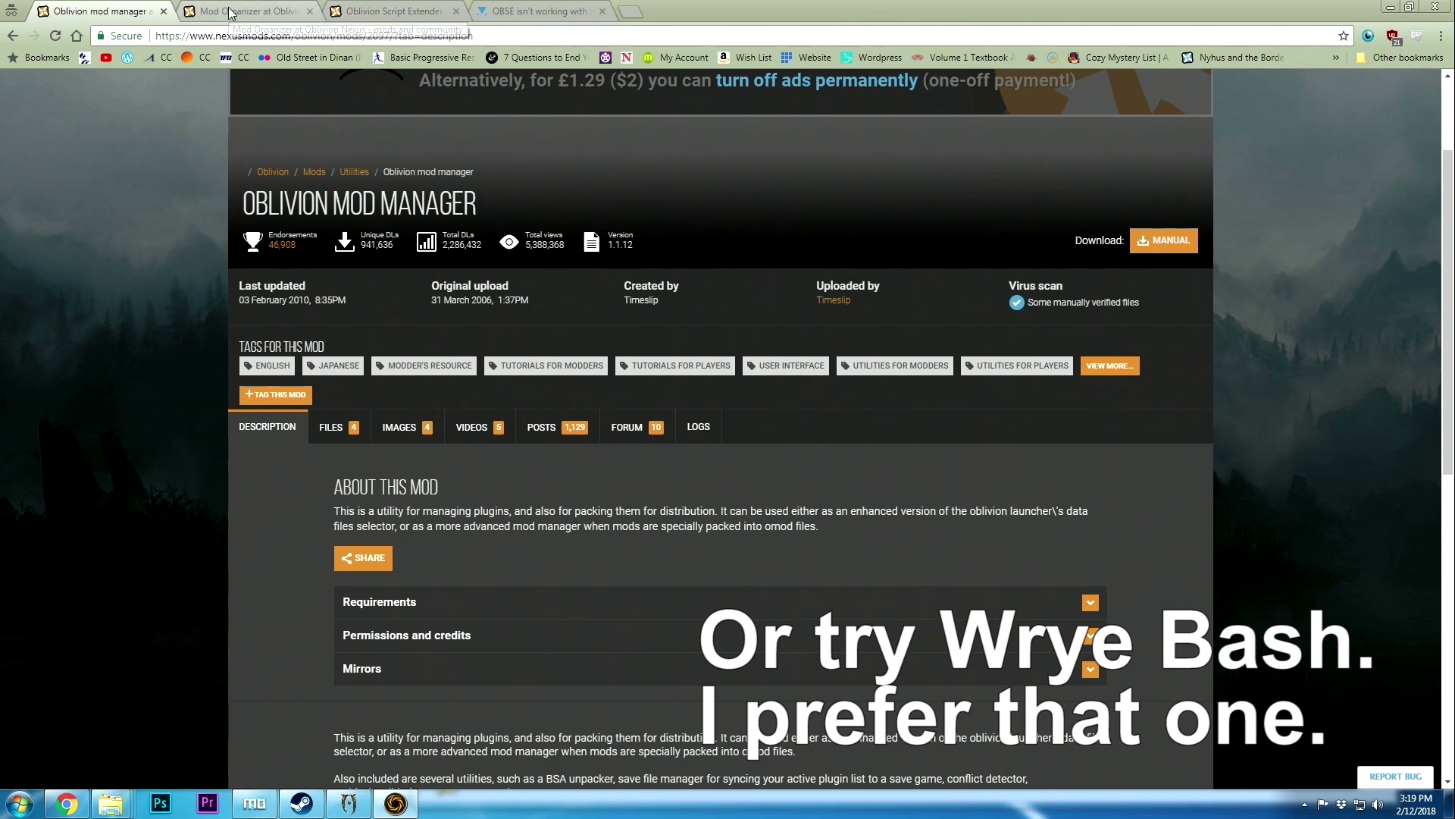
Check the Mod Organizer page, return to Oblivion mod manager, and bring the Oblivion Mod Organizer and Oblivion Mod Manager windows over the browser
{"action": "key", "text": "ctrl+Tab"}
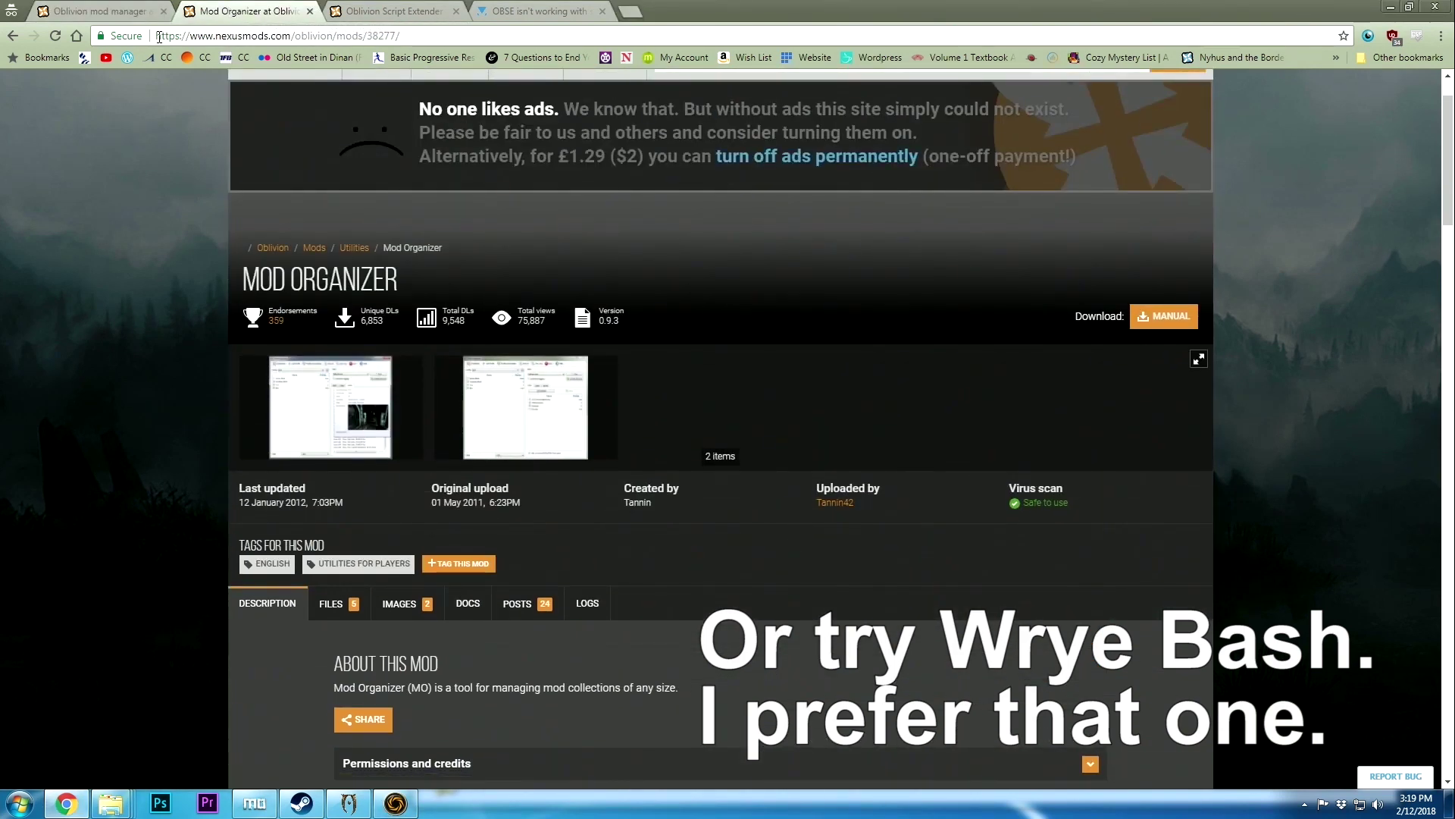
{"action": "key", "text": "ctrl+shift+Tab"}
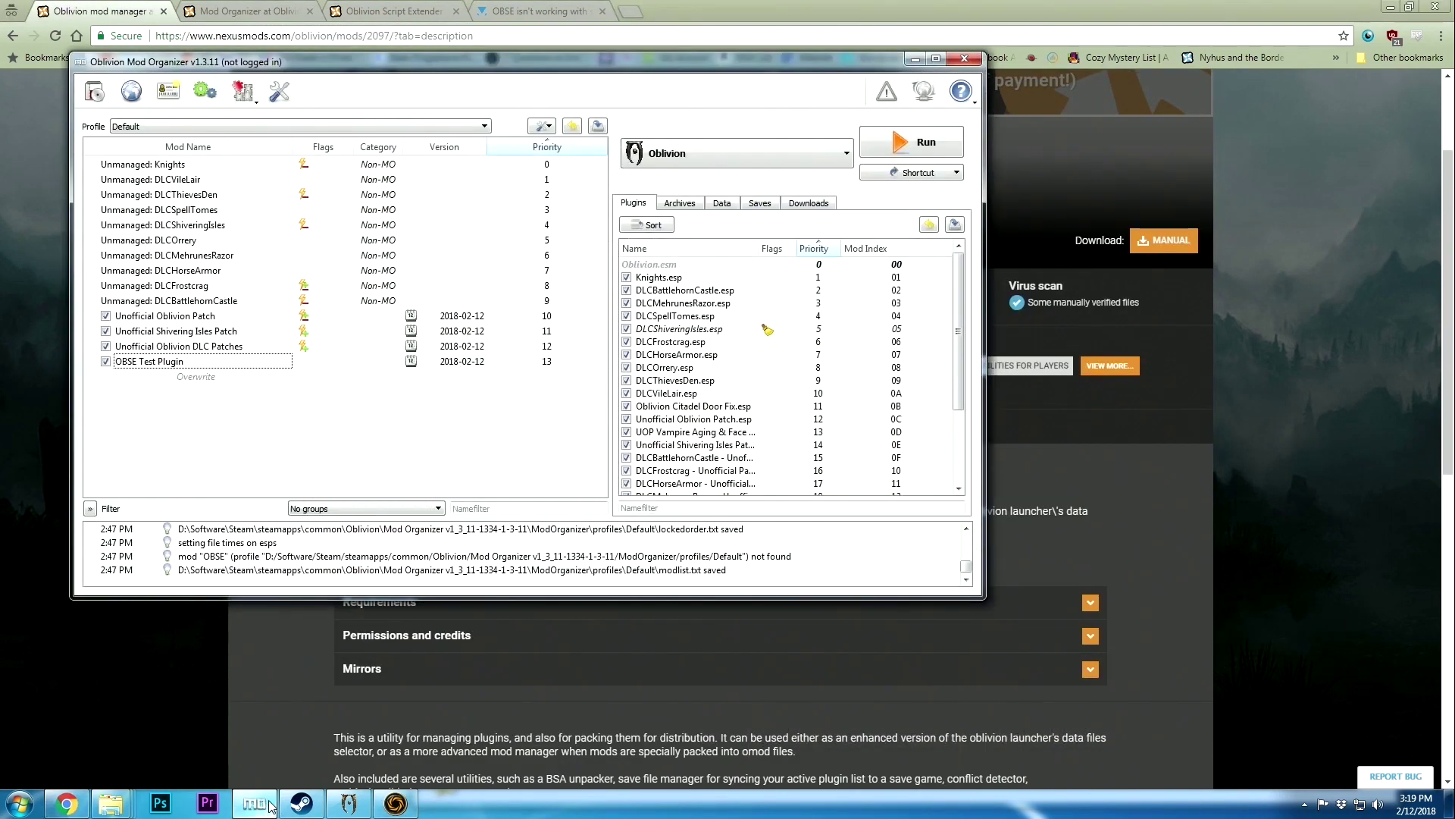
{"action": "key", "text": "alt+Tab"}
{"action": "left_click_drag", "start_coordinate": [428, 69], "coordinate": [524, 134]}
{"action": "key", "text": "alt+Tab"}
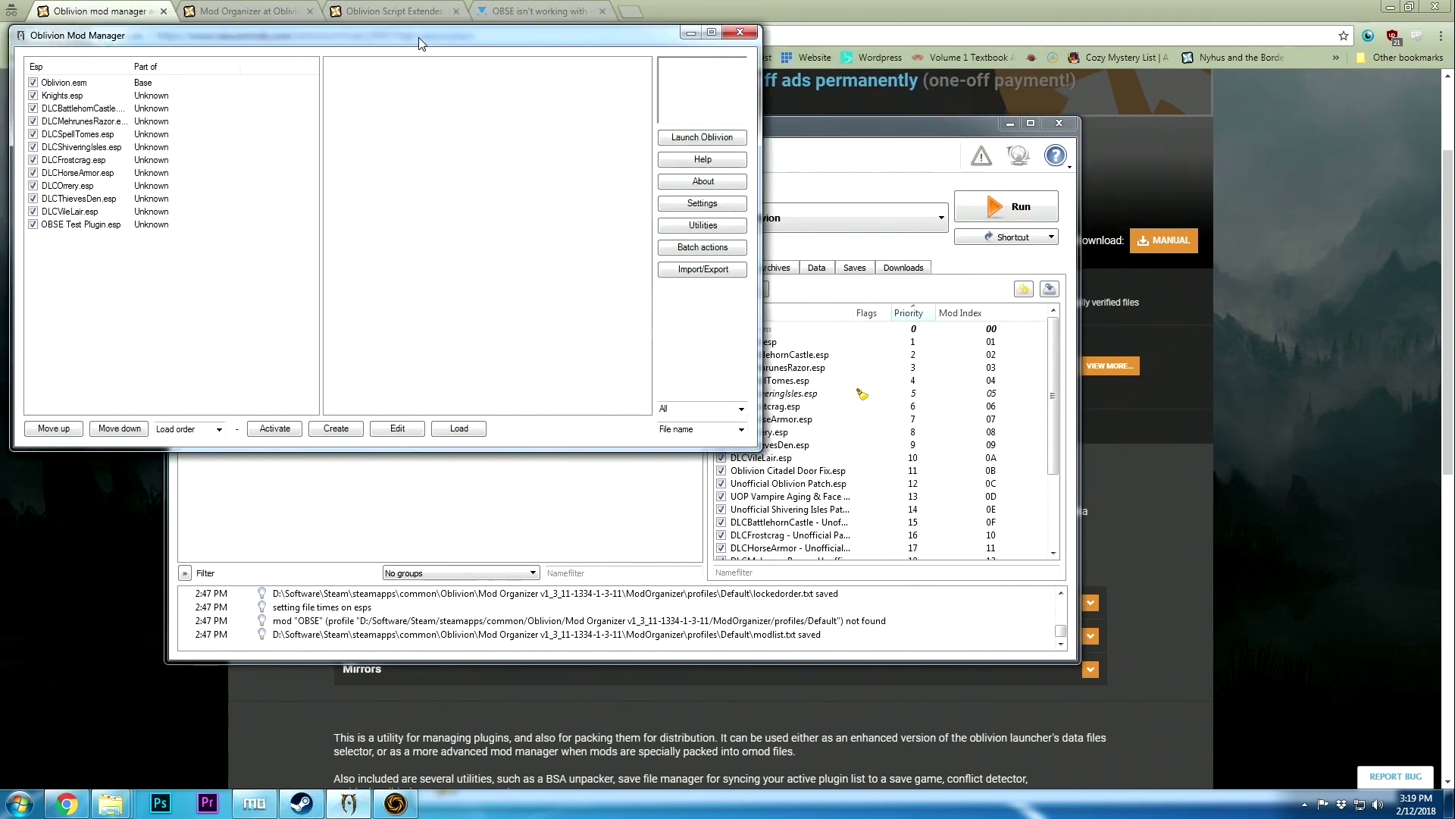
{"action": "left_click_drag", "start_coordinate": [439, 25], "coordinate": [773, 276]}
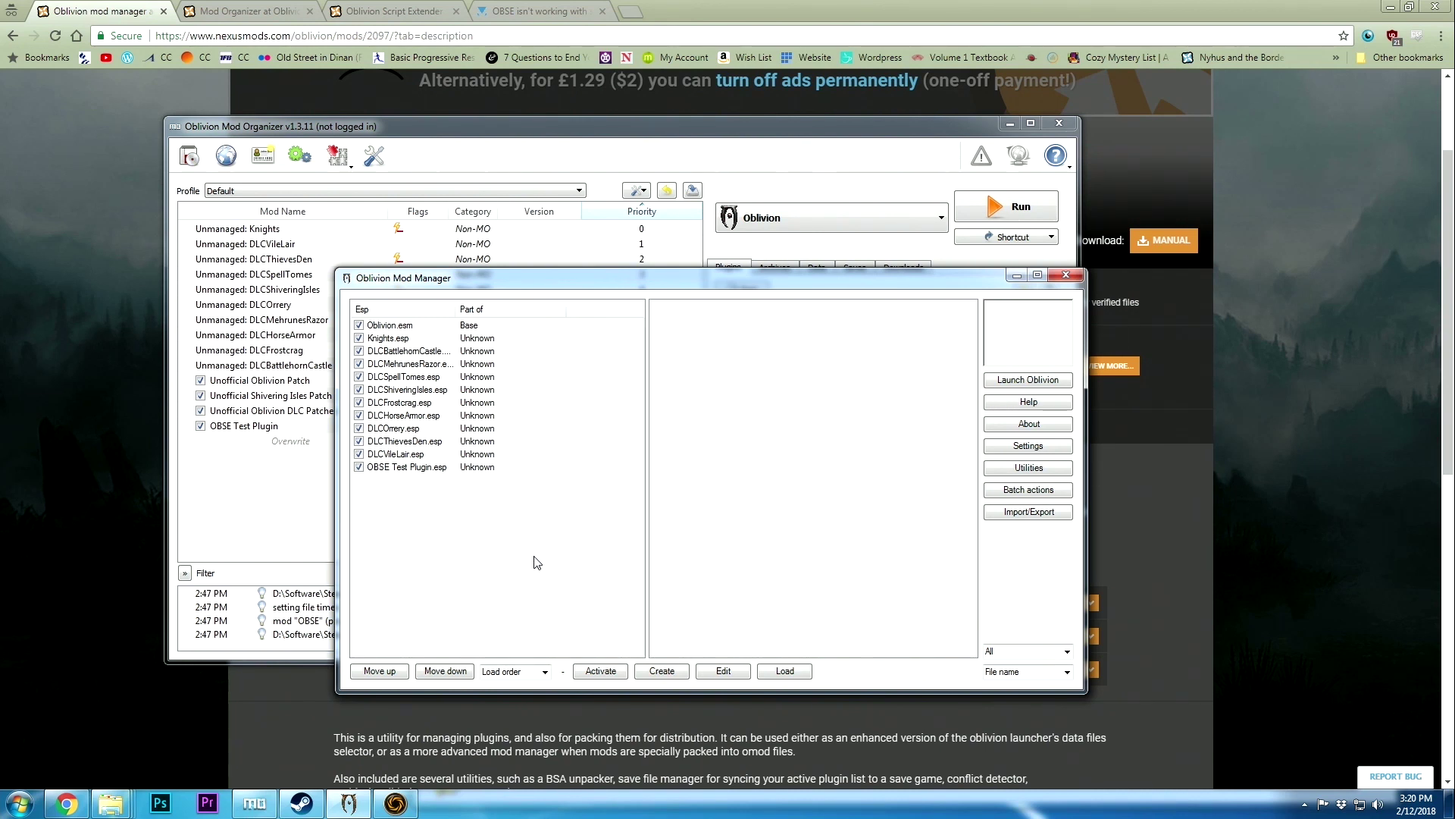
Close Oblivion Mod Manager and reposition the Oblivion Mod Organizer window over the browser
{"action": "left_click_drag", "start_coordinate": [754, 278], "coordinate": [894, 250]}
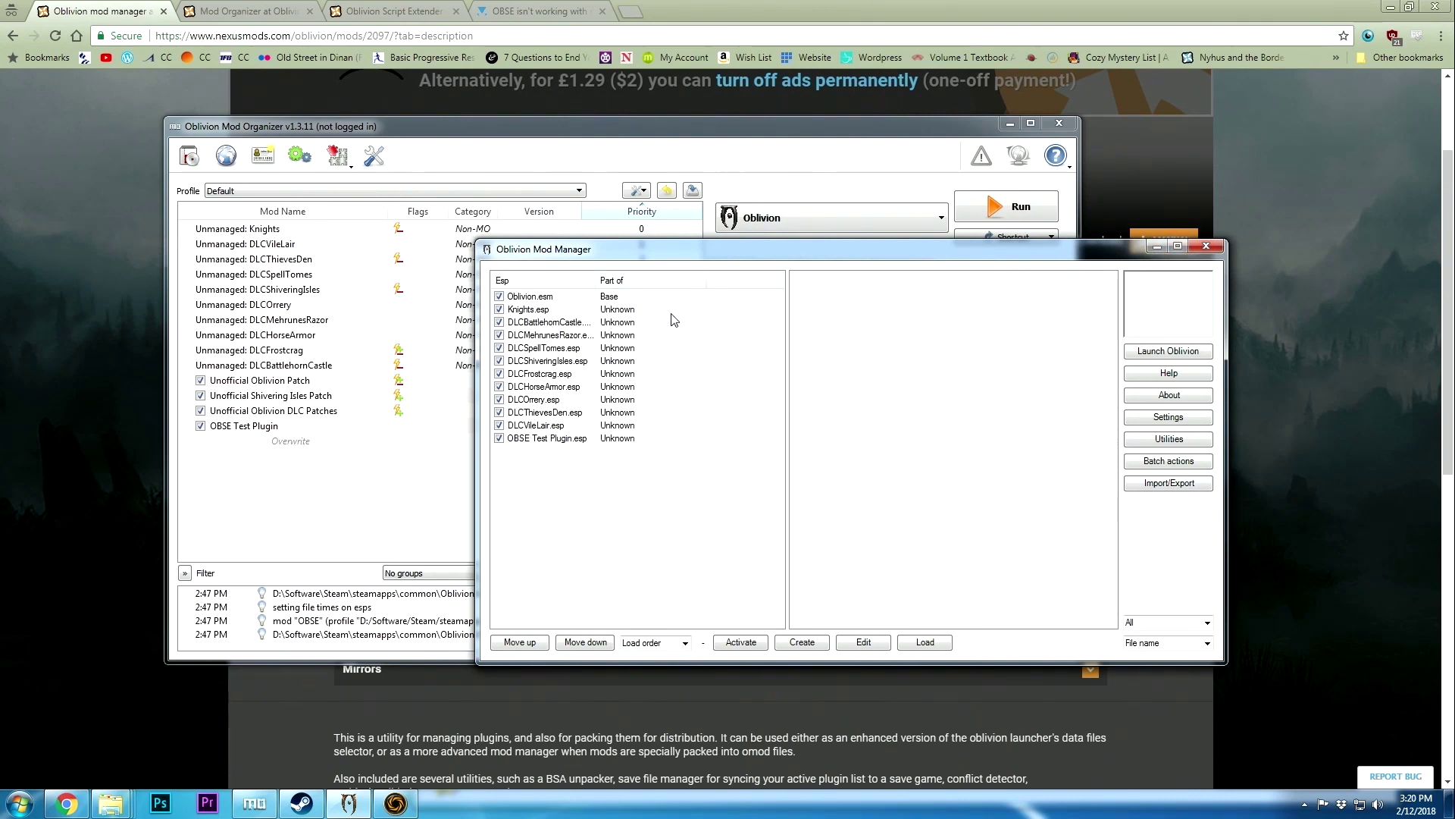
{"action": "left_click_drag", "start_coordinate": [794, 256], "coordinate": [710, 323]}
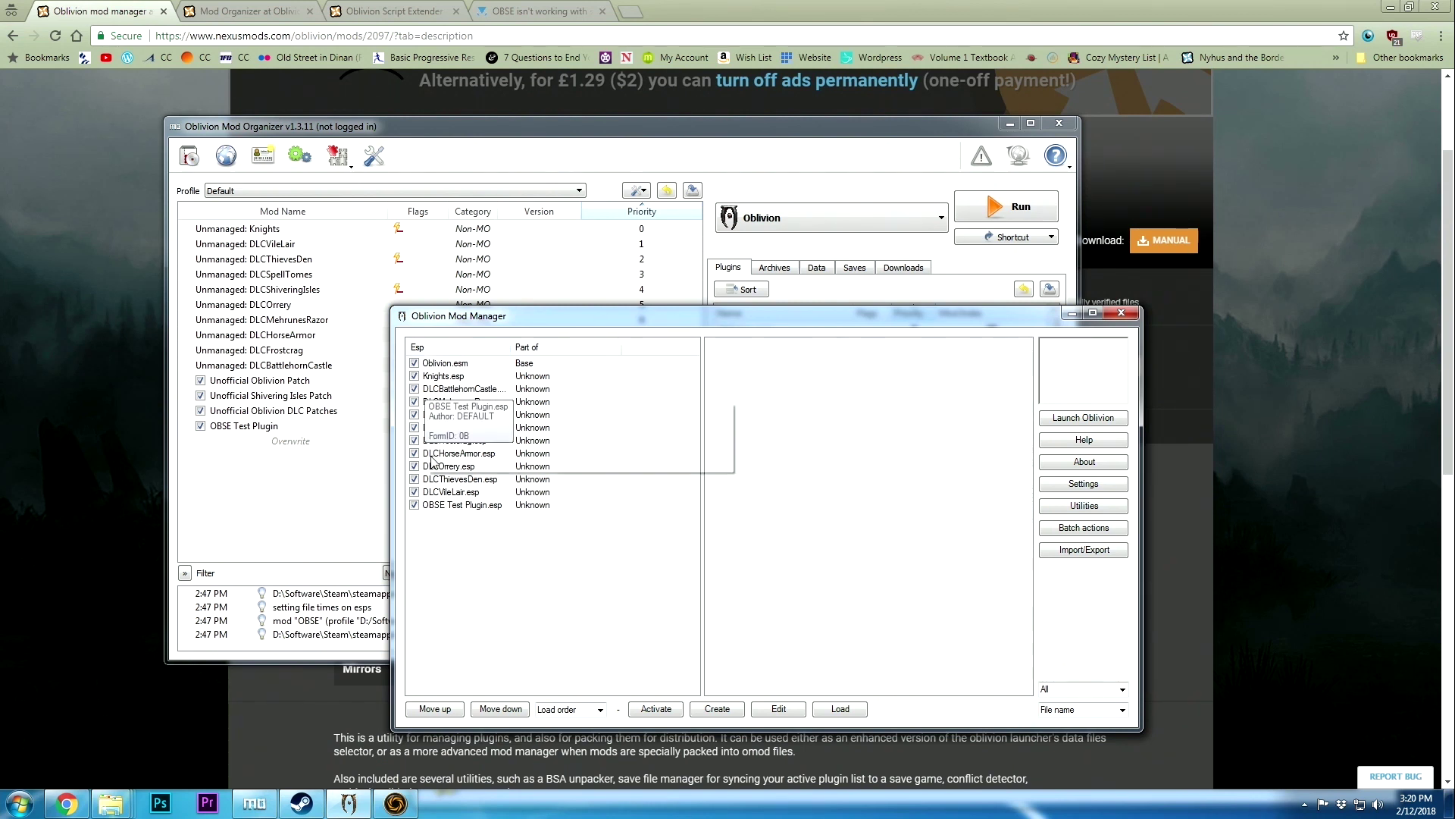
{"action": "left_click", "coordinate": [1119, 313]}
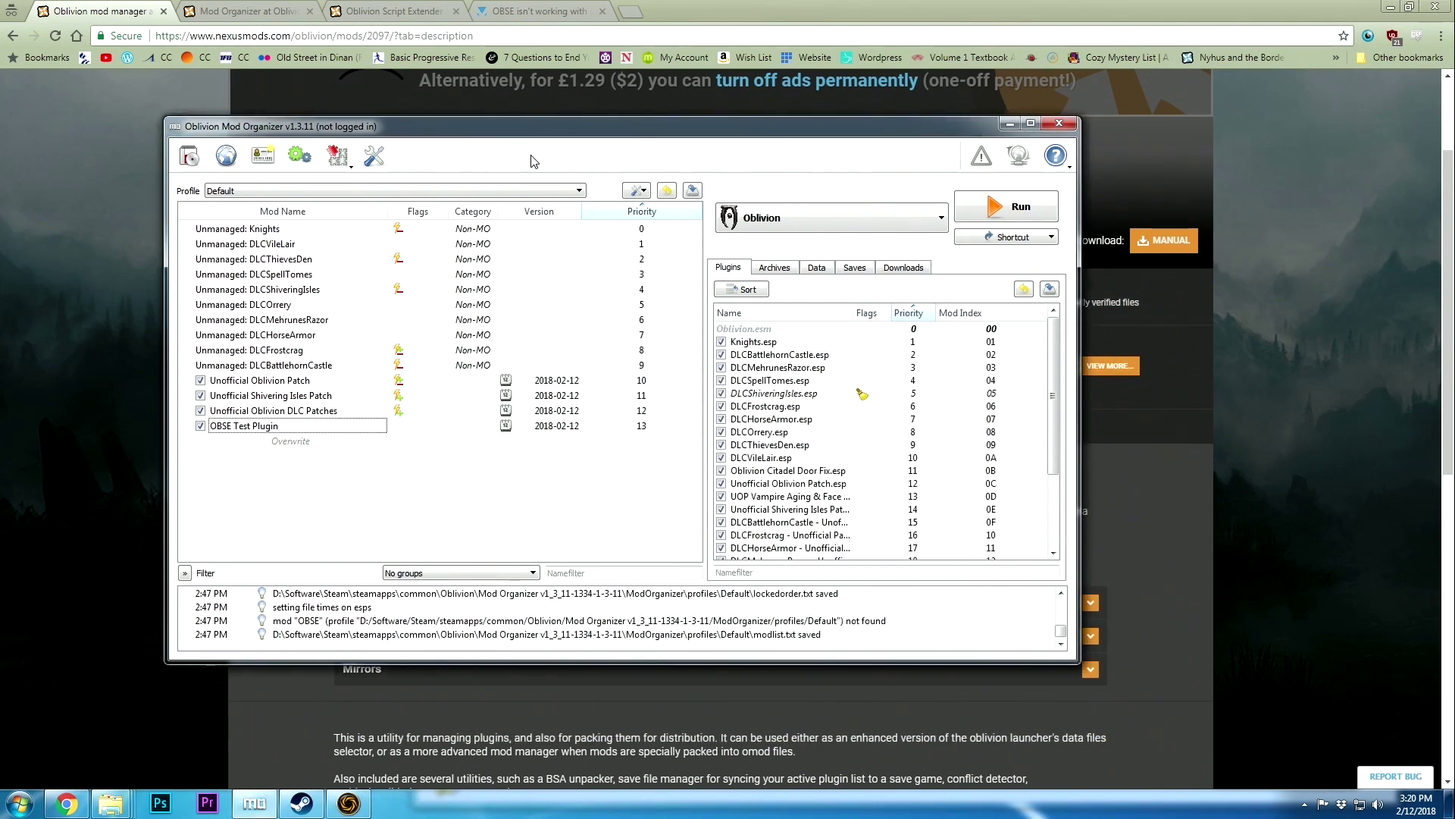
{"action": "left_click_drag", "start_coordinate": [606, 127], "coordinate": [654, 192]}
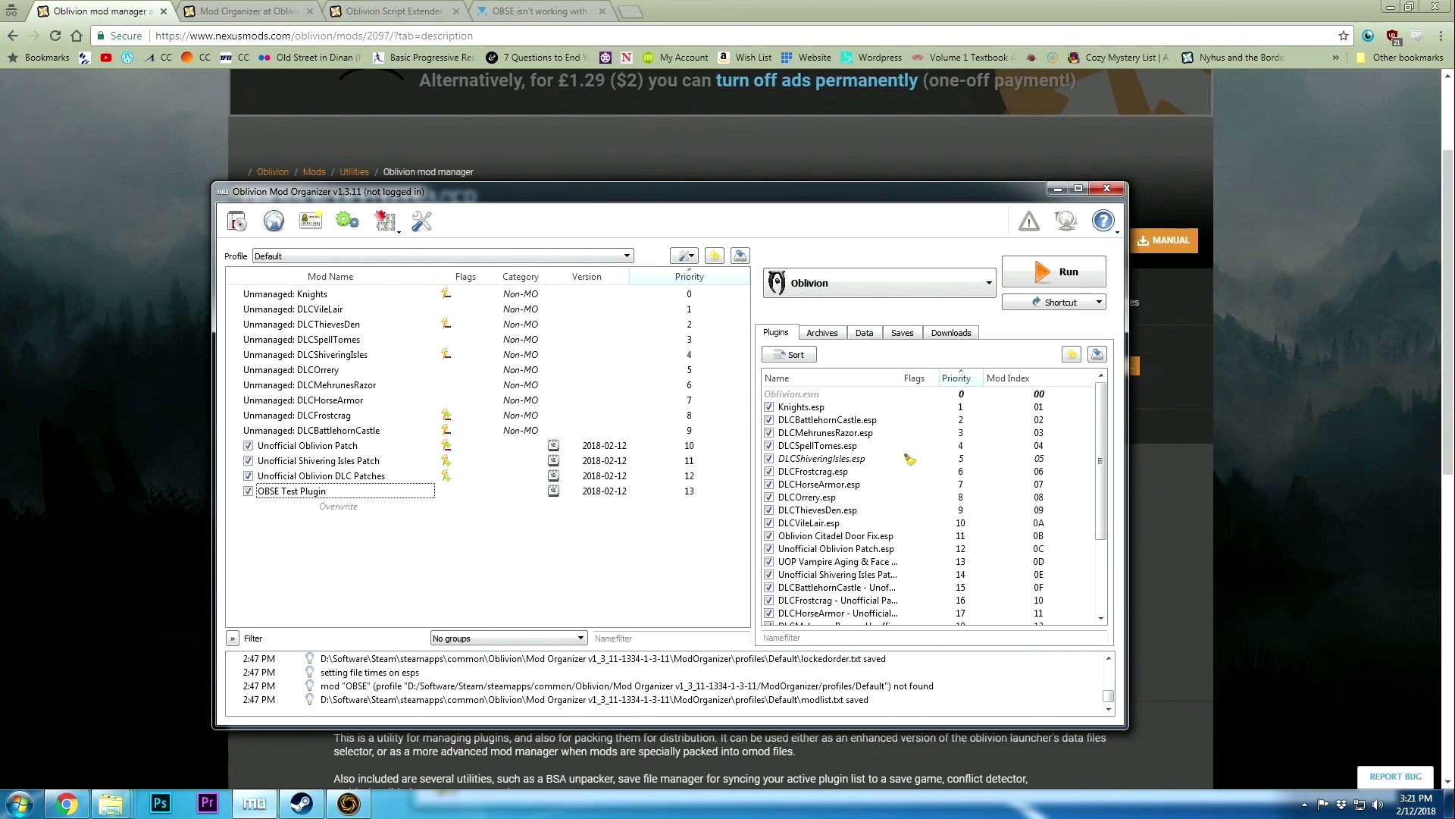
{"action": "left_click_drag", "start_coordinate": [601, 197], "coordinate": [762, 160]}
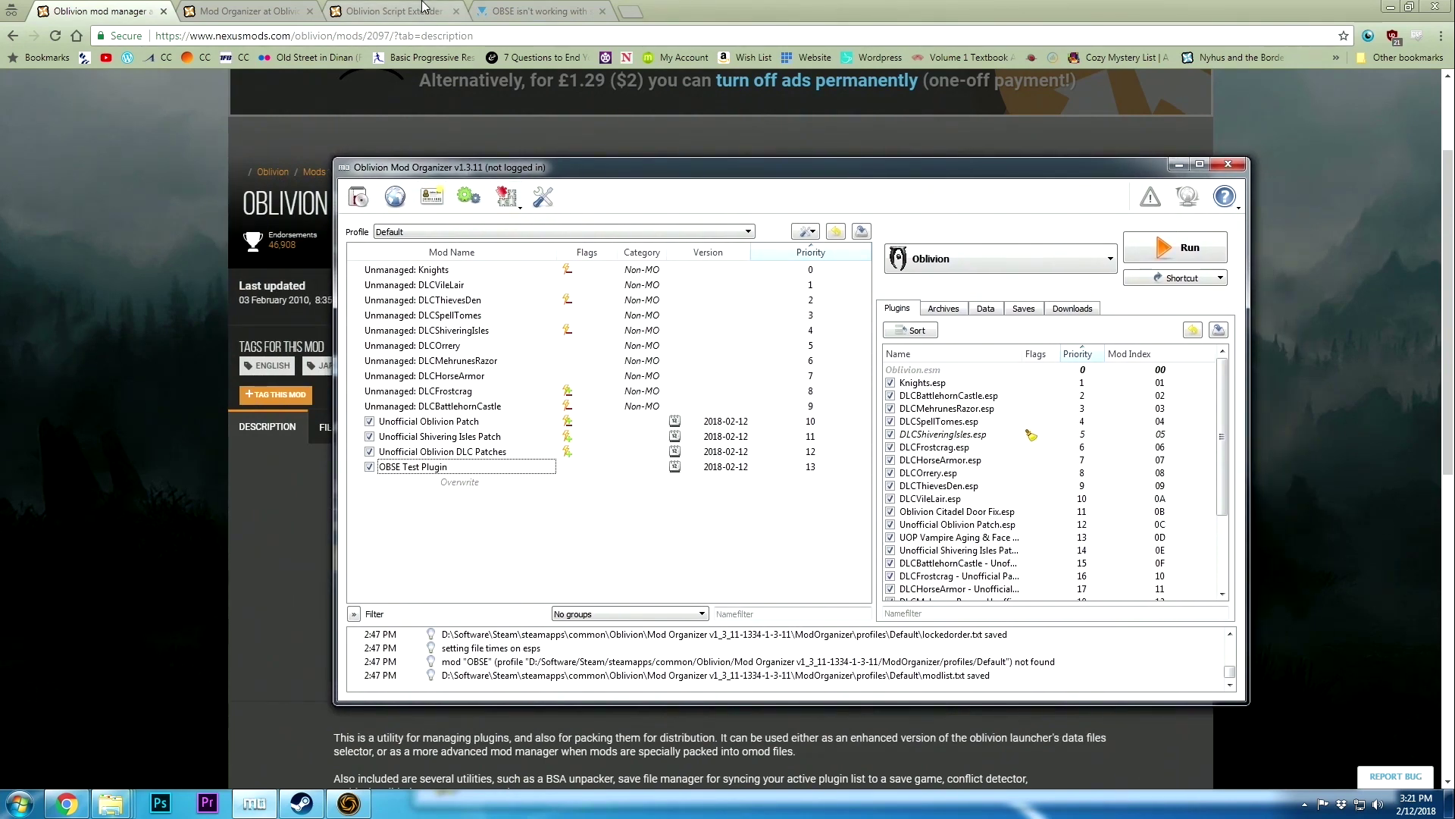
Show the Oblivion Script Extender - OBSE mod page and look over its OBSE 0021 main file
{"action": "left_click", "coordinate": [394, 11]}
{"action": "scroll", "coordinate": [488, 307], "scroll_direction": "up", "scroll_amount": 6}
{"action": "scroll", "coordinate": [303, 407], "scroll_direction": "down", "scroll_amount": 2}
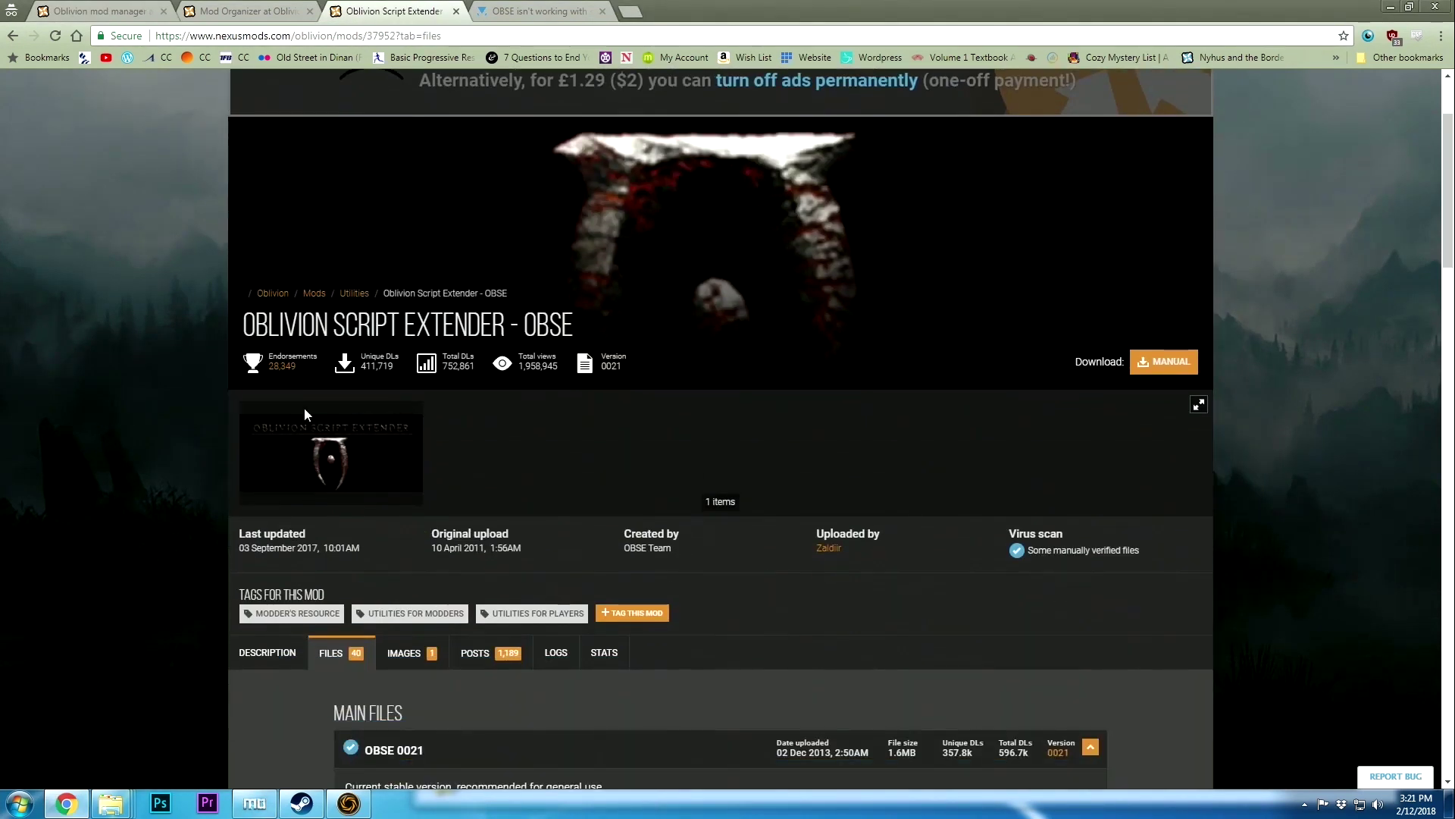
{"action": "scroll", "coordinate": [653, 438], "scroll_direction": "down", "scroll_amount": 4}
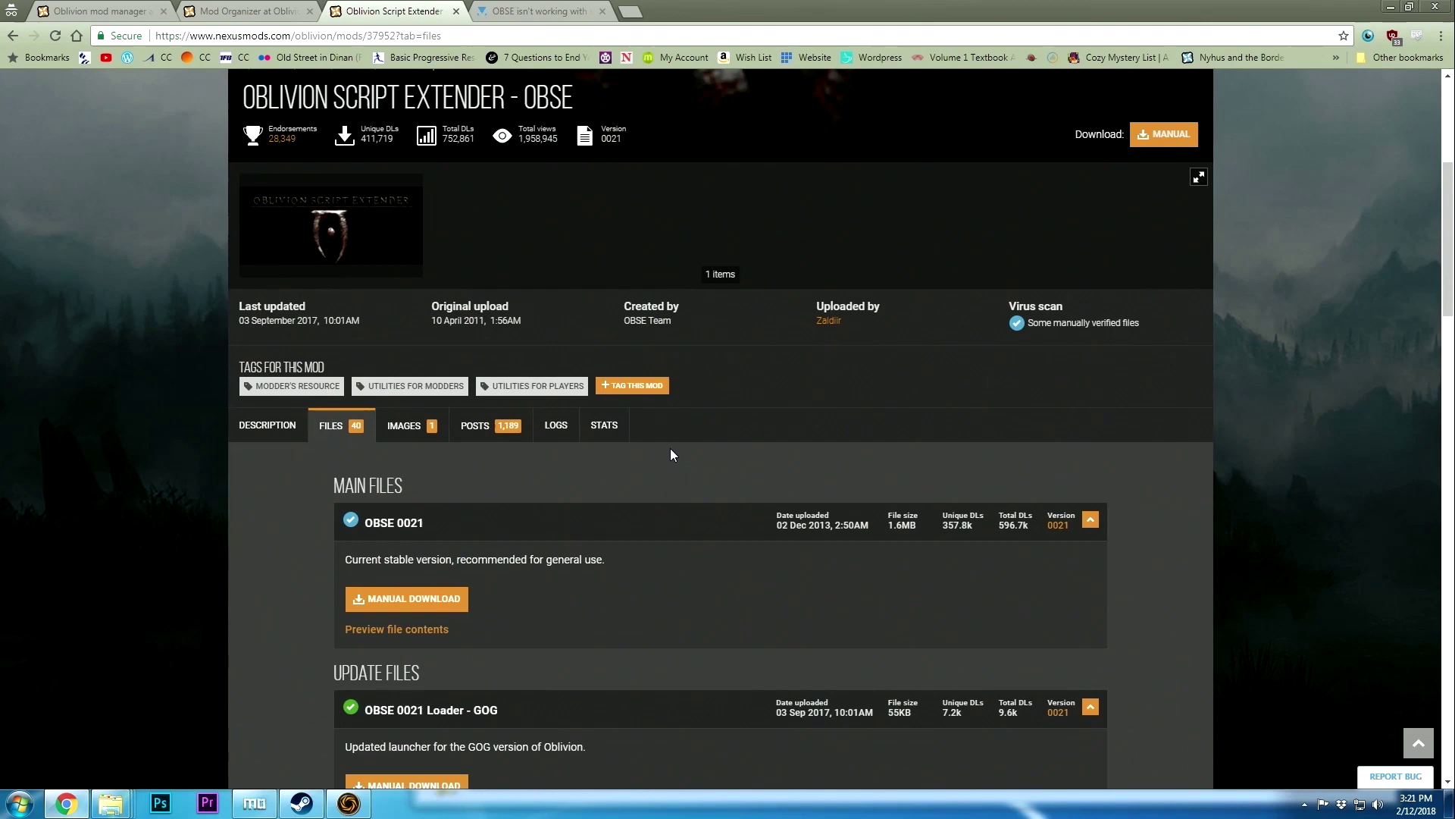
{"action": "scroll", "coordinate": [670, 448], "scroll_direction": "up", "scroll_amount": 4}
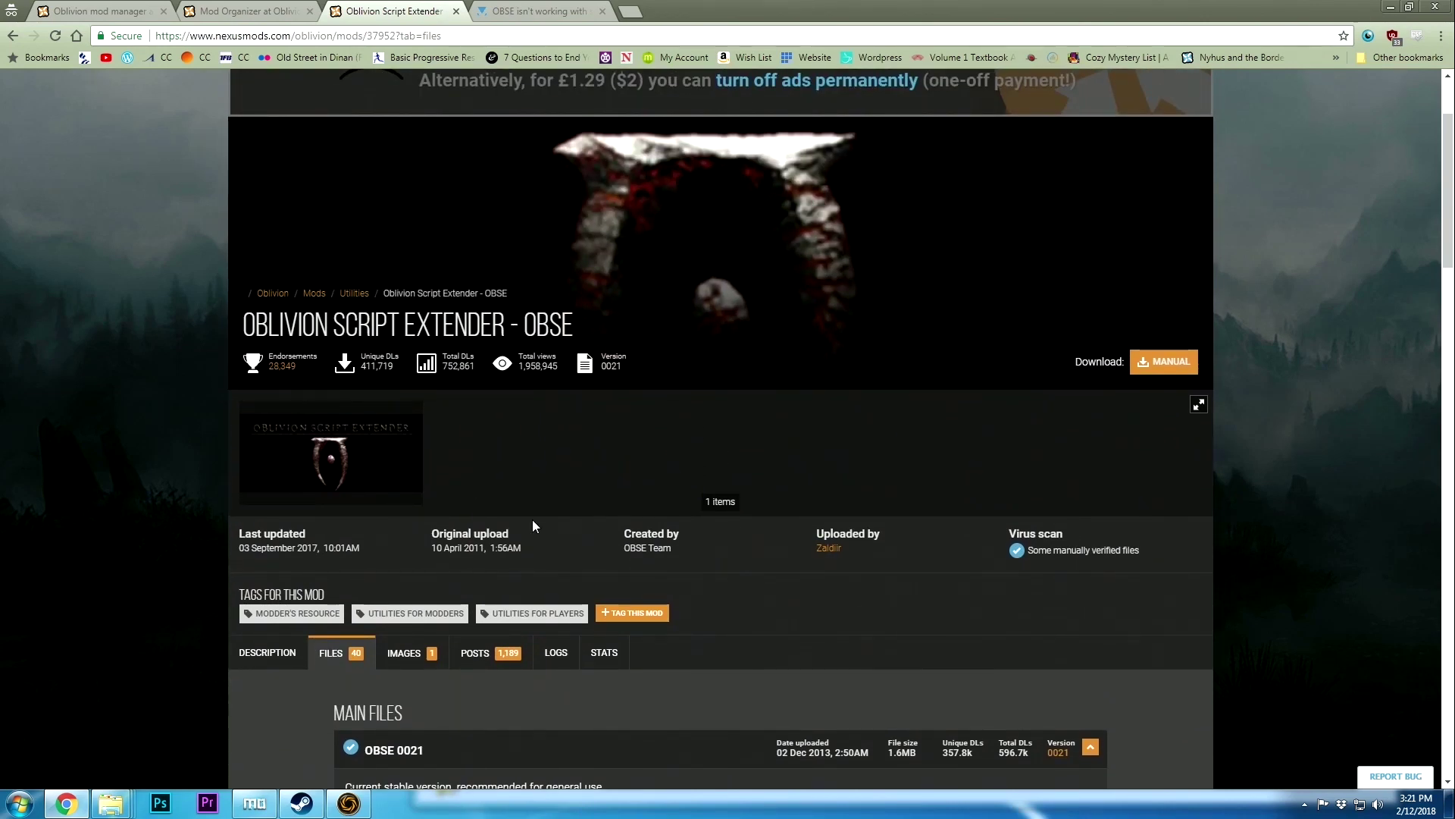
Open the OBSE mod's description and read through its download links, description and installation instructions
{"action": "left_click", "coordinate": [267, 652]}
{"action": "scroll", "coordinate": [584, 558], "scroll_direction": "down", "scroll_amount": 5}
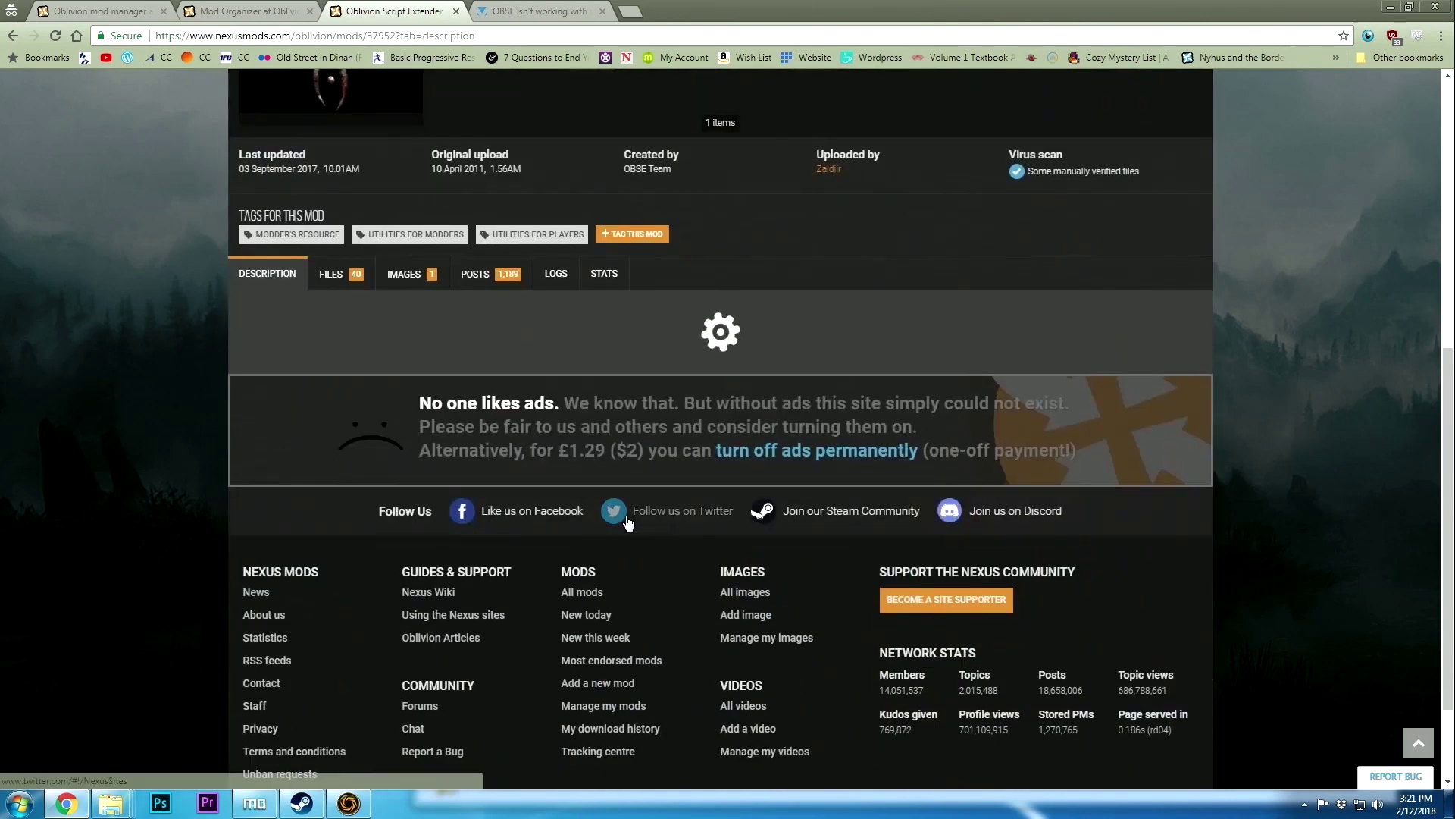
{"action": "scroll", "coordinate": [625, 516], "scroll_direction": "up", "scroll_amount": 4}
{"action": "scroll", "coordinate": [657, 507], "scroll_direction": "down", "scroll_amount": 1}
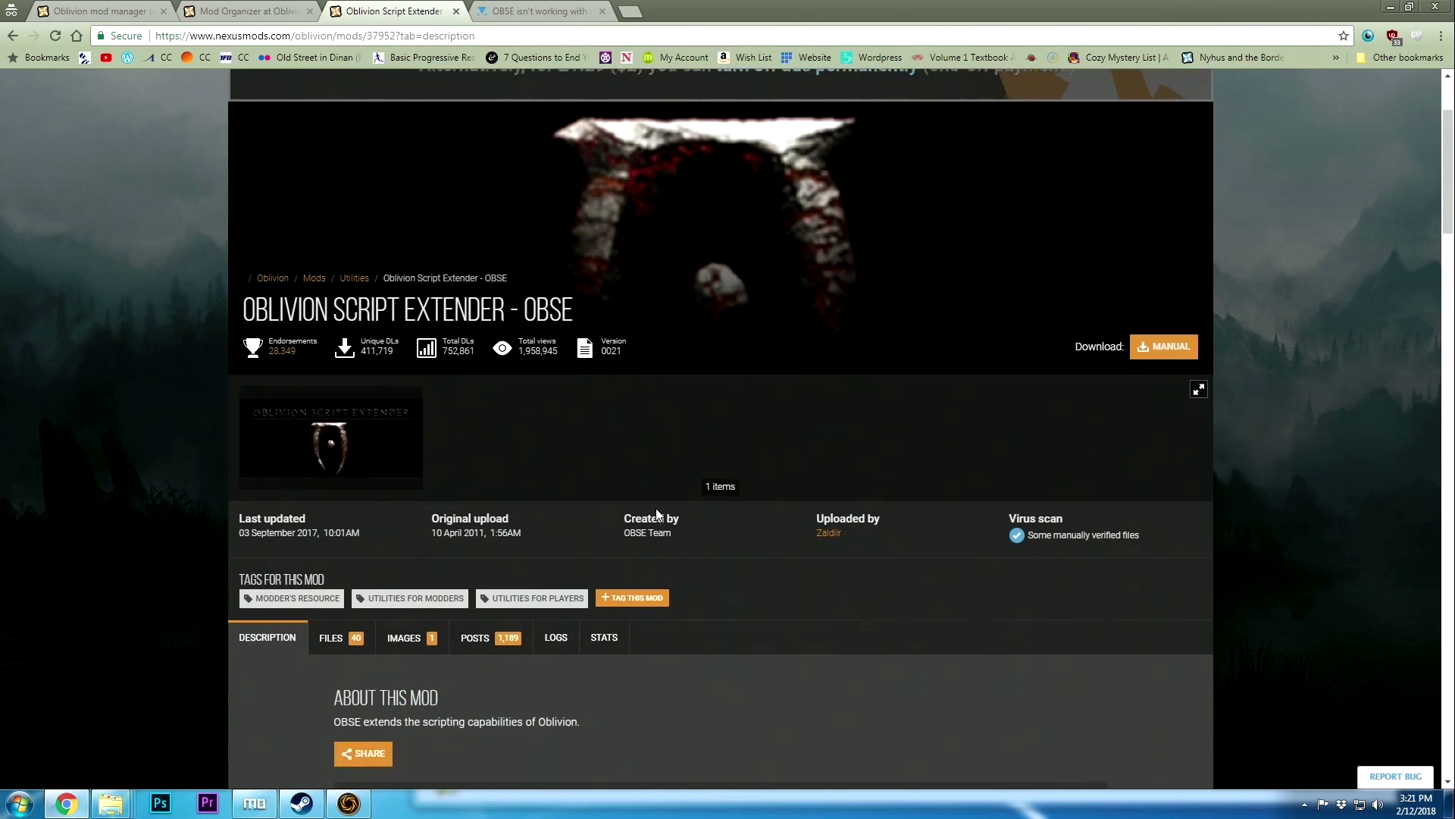
{"action": "scroll", "coordinate": [656, 508], "scroll_direction": "down", "scroll_amount": 9}
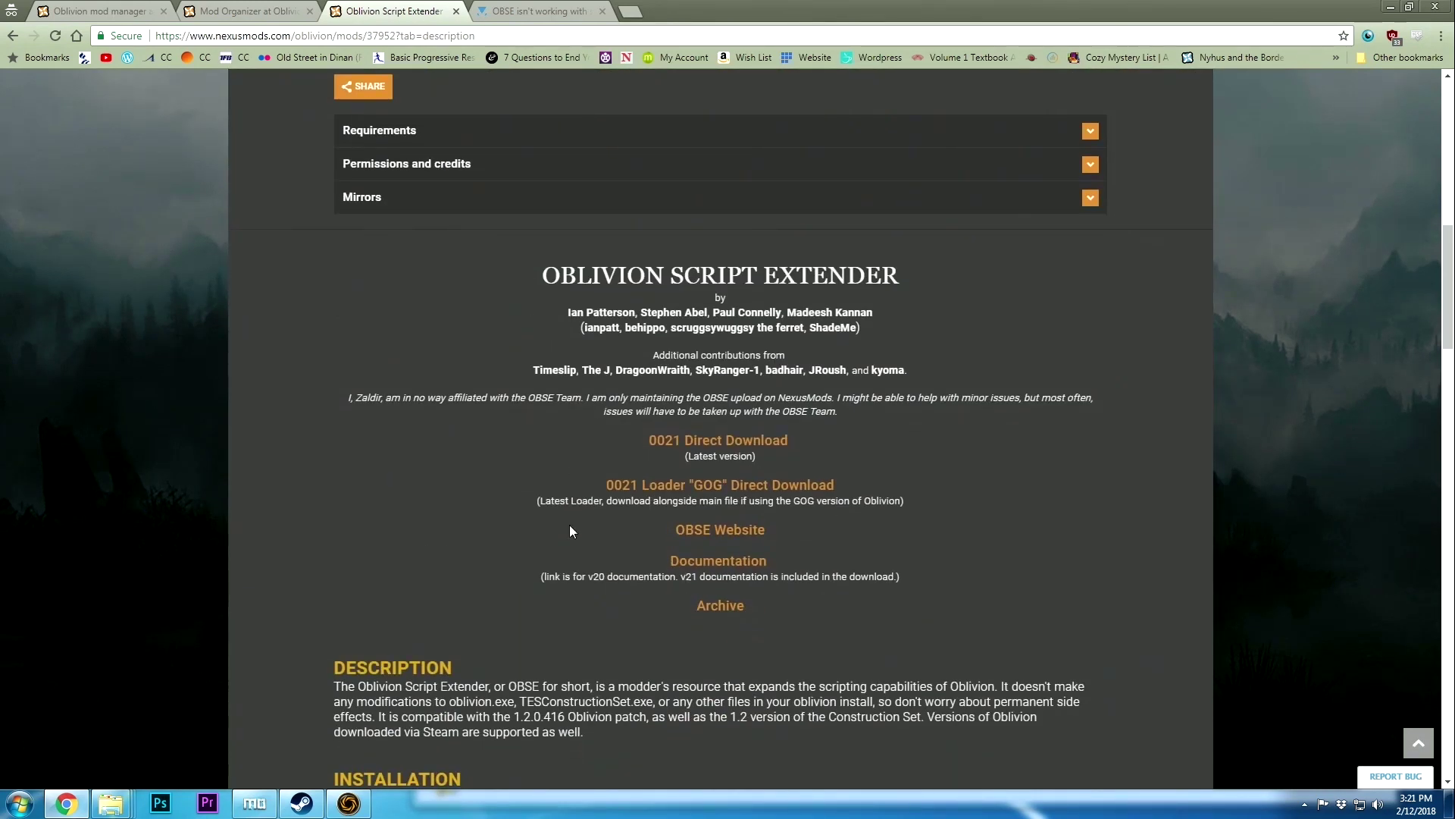
{"action": "scroll", "coordinate": [1034, 485], "scroll_direction": "down", "scroll_amount": 2}
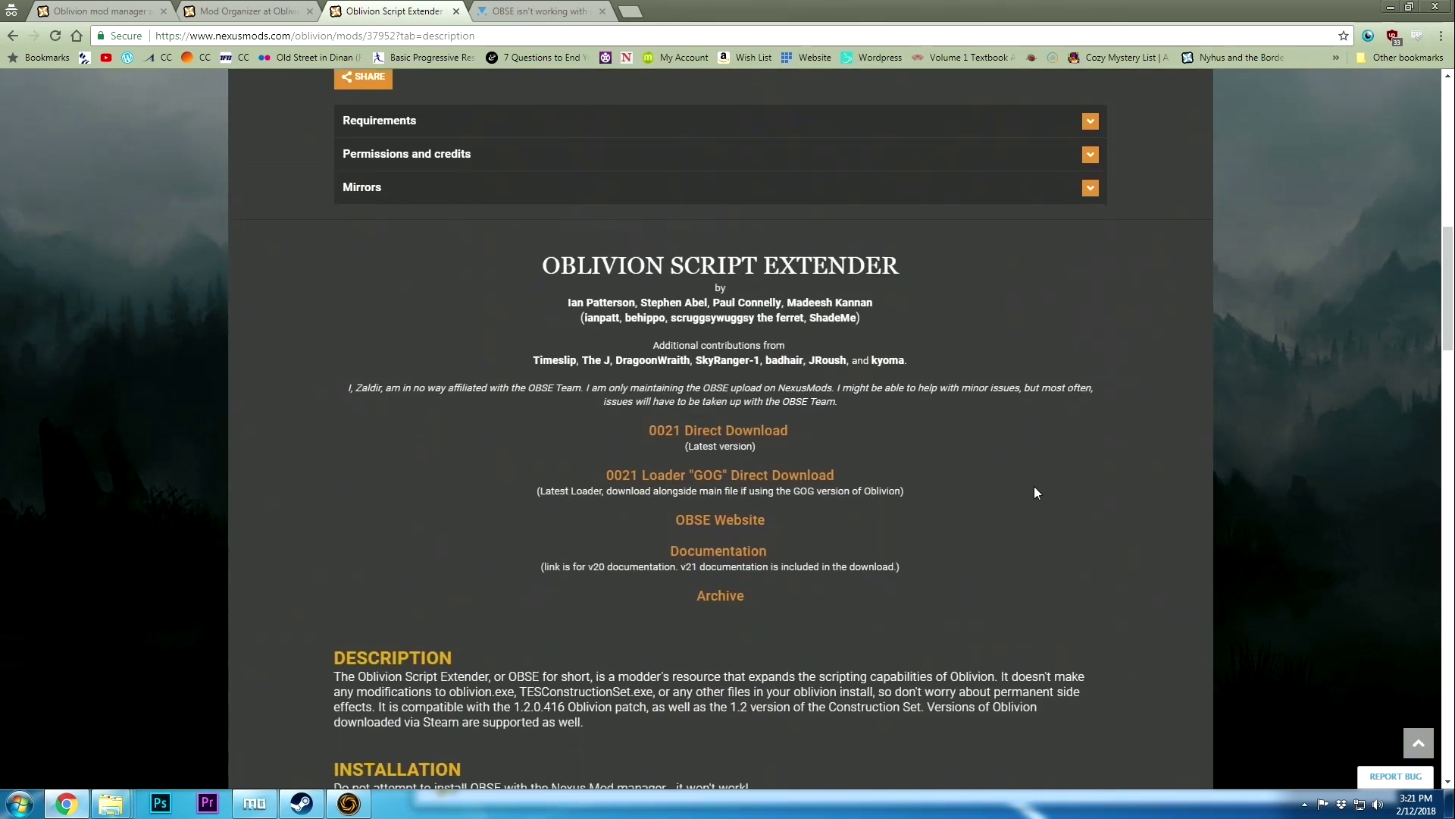
{"action": "scroll", "coordinate": [1031, 492], "scroll_direction": "up", "scroll_amount": 2}
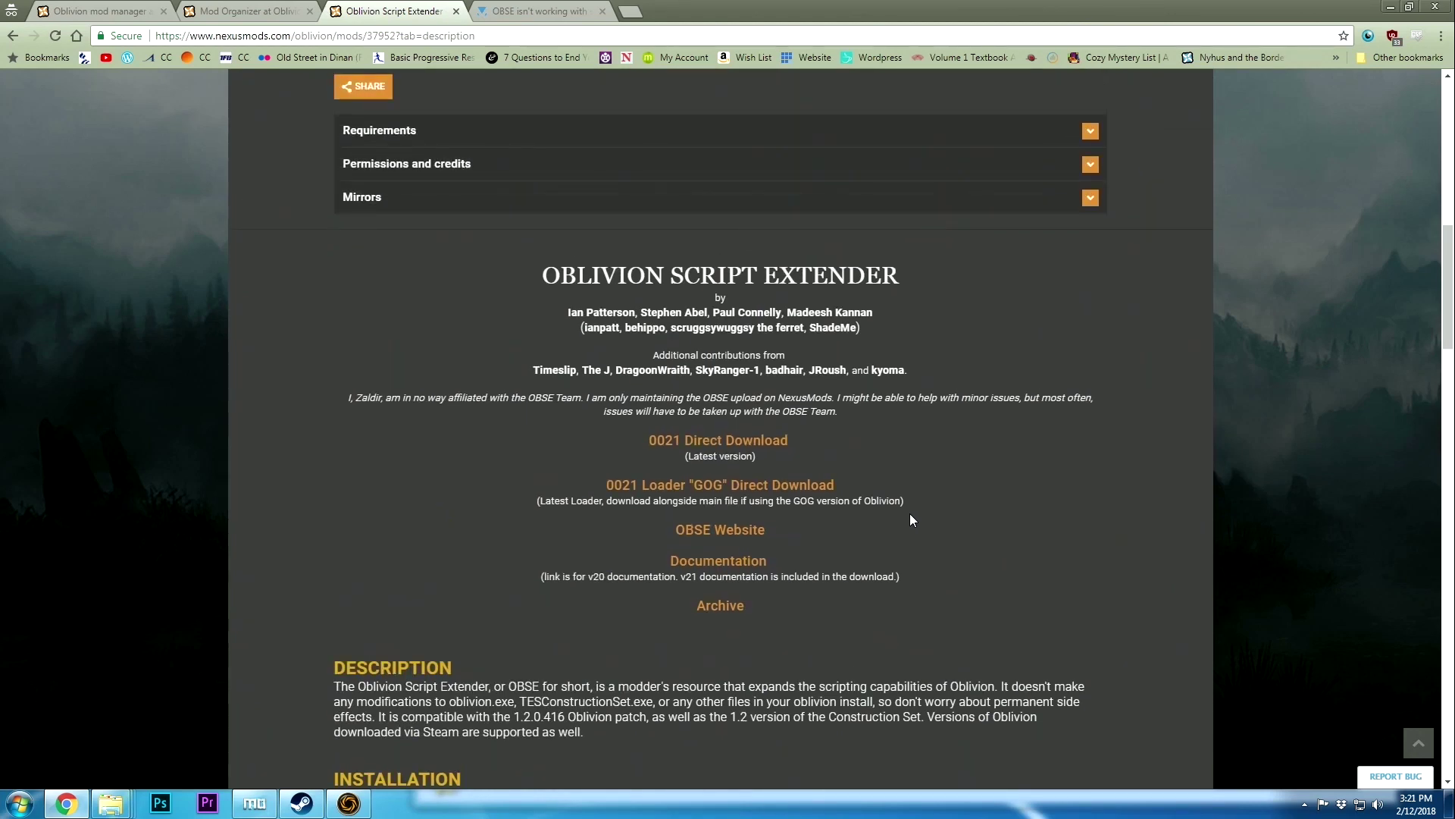
{"action": "scroll", "coordinate": [909, 512], "scroll_direction": "down", "scroll_amount": 2}
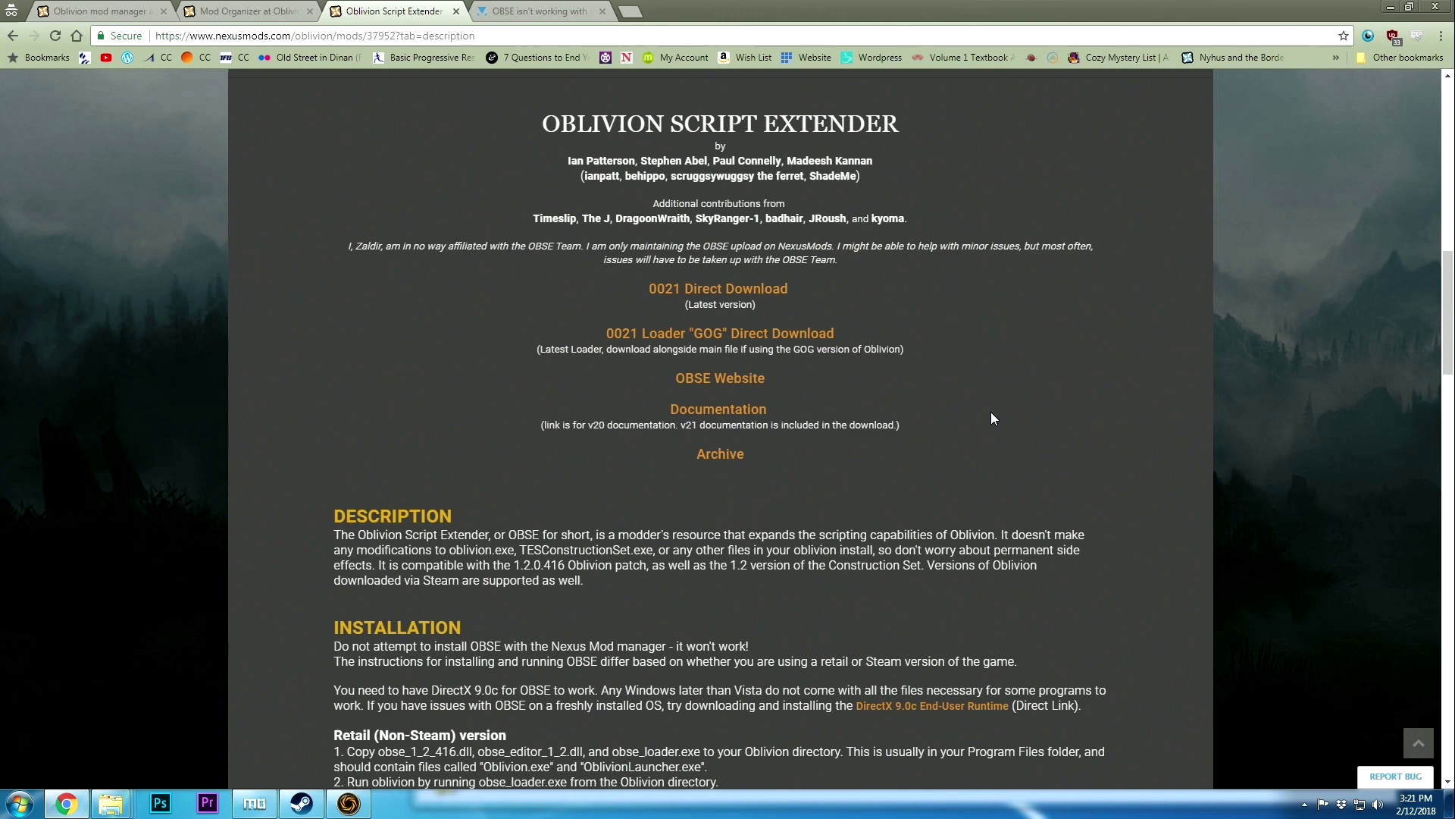
{"action": "scroll", "coordinate": [994, 410], "scroll_direction": "down", "scroll_amount": 3}
{"action": "scroll", "coordinate": [995, 406], "scroll_direction": "up", "scroll_amount": 2}
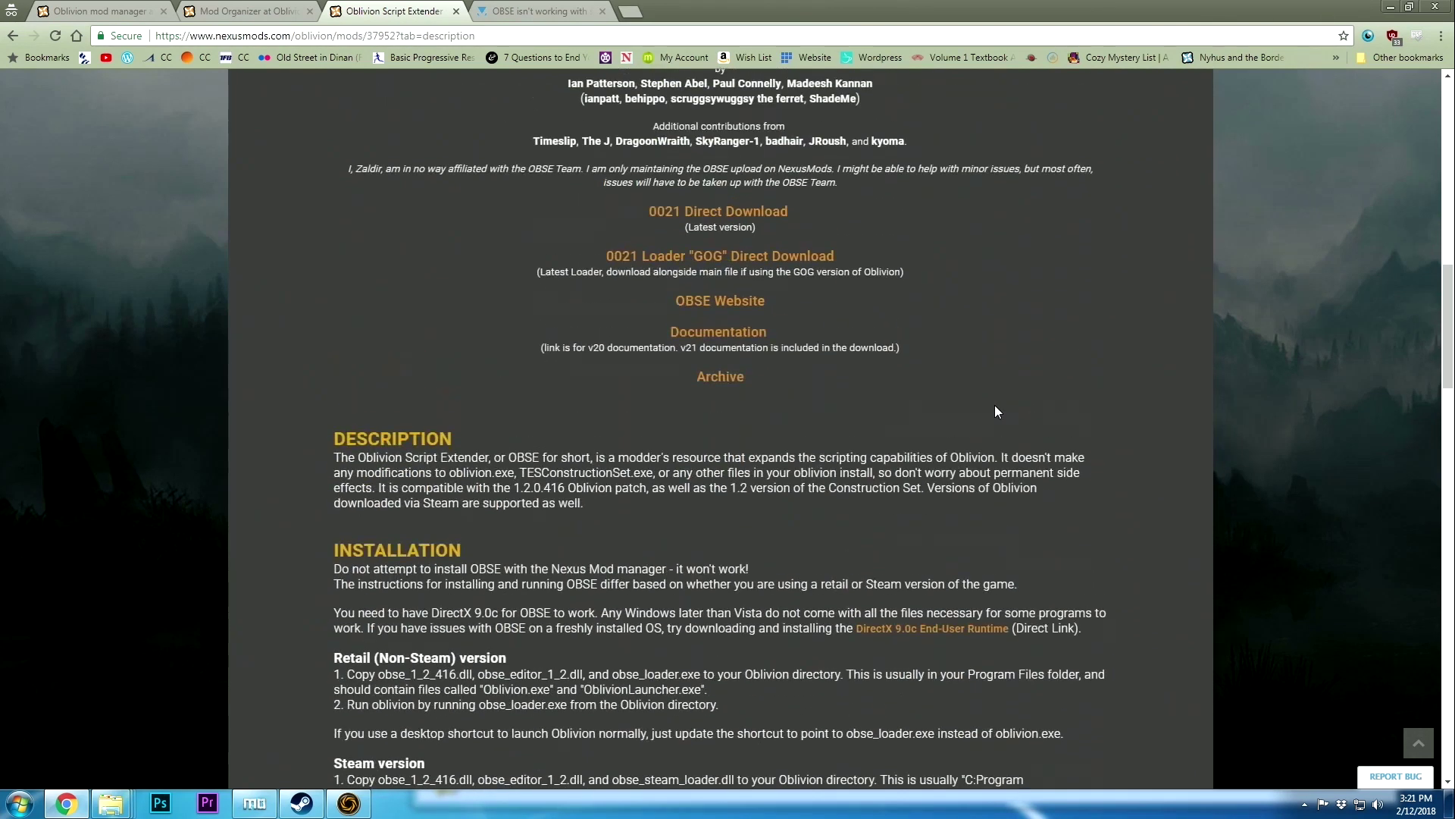
{"action": "scroll", "coordinate": [981, 421], "scroll_direction": "up", "scroll_amount": 1}
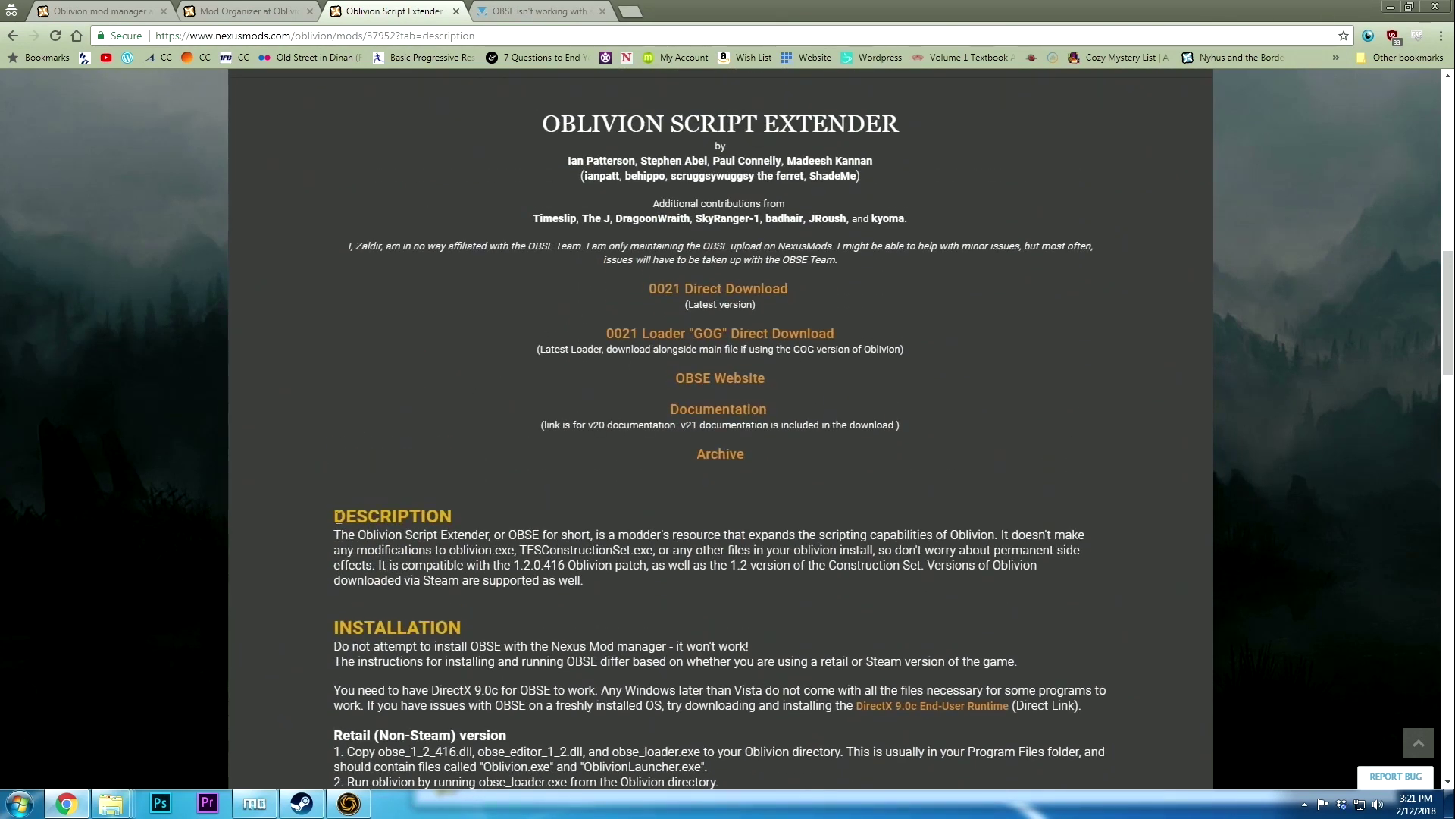
{"action": "scroll", "coordinate": [711, 470], "scroll_direction": "down", "scroll_amount": 6}
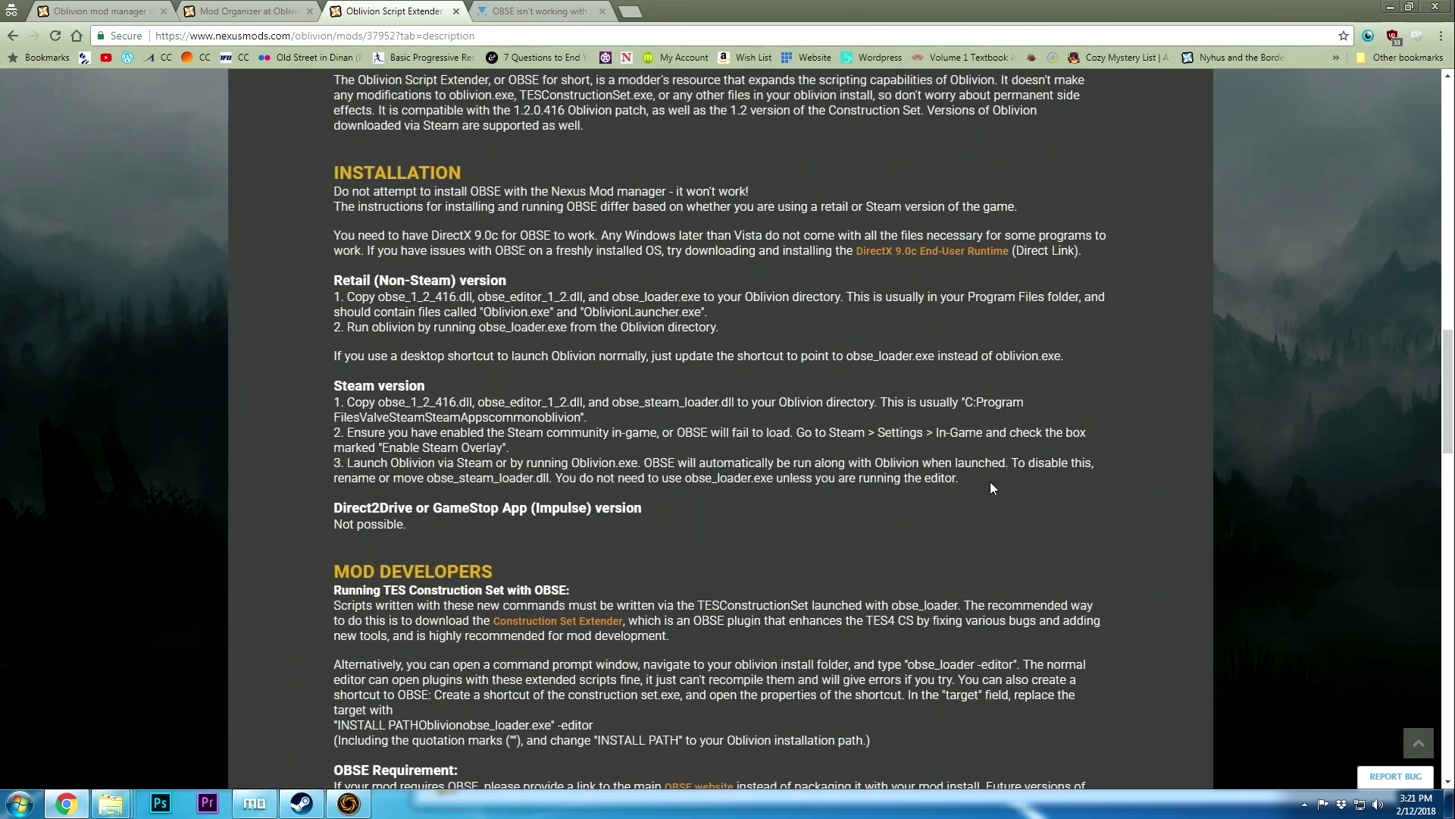
Highlight the Retail and Steam installation instructions, and examine the Steam version steps on their own
{"action": "left_click_drag", "start_coordinate": [990, 481], "coordinate": [317, 271]}
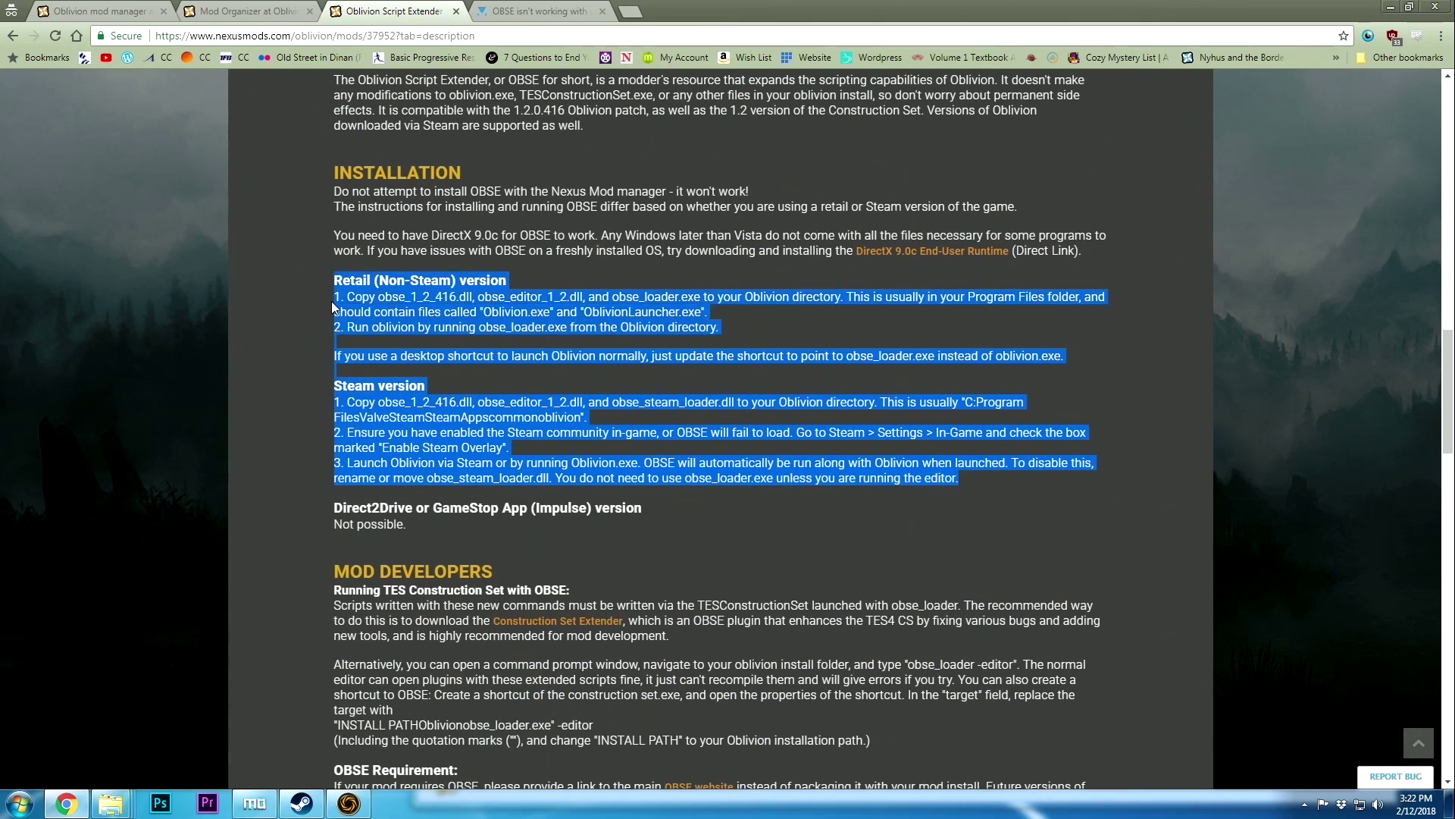
{"action": "left_click", "coordinate": [336, 301]}
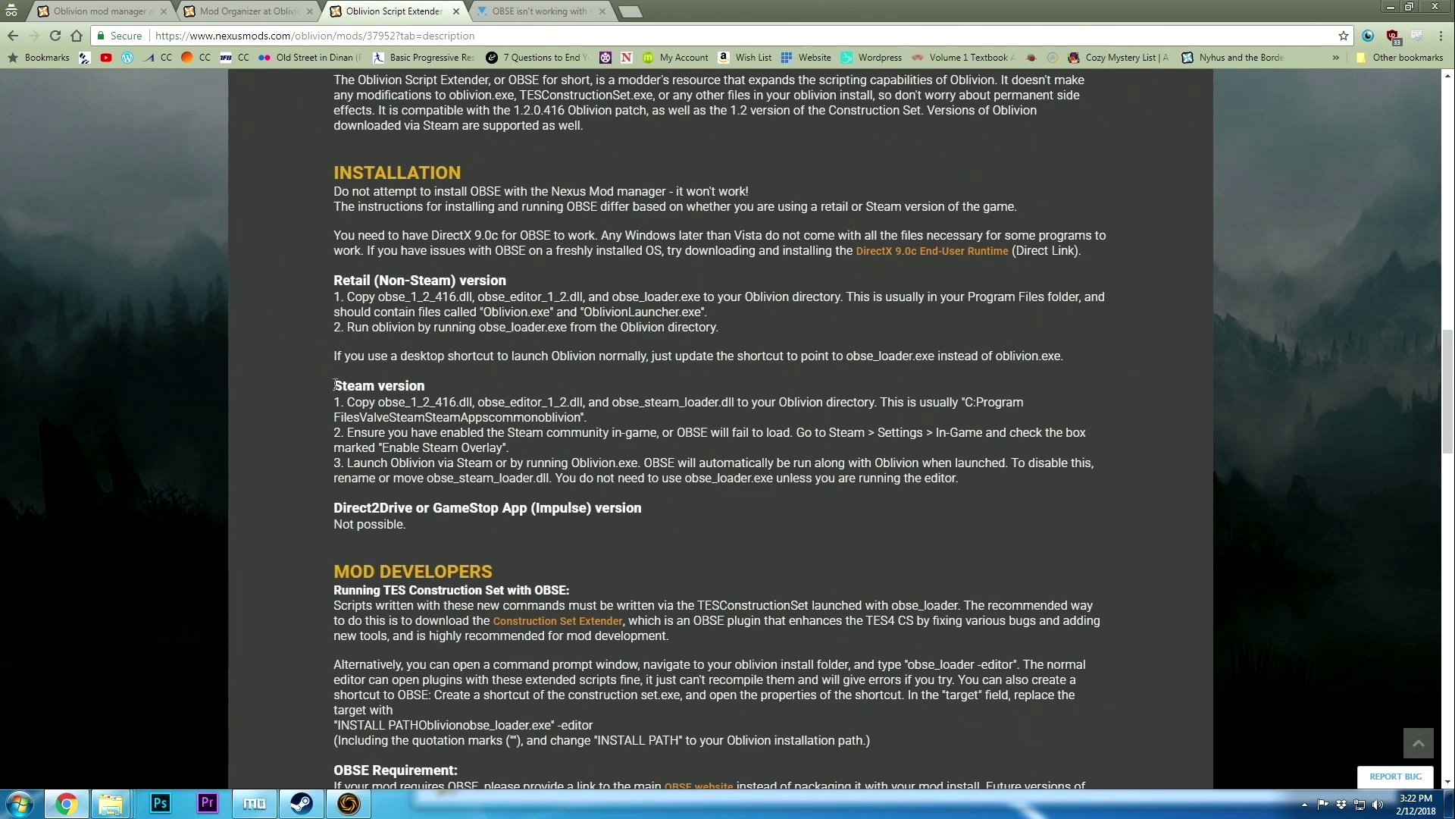
{"action": "left_click_drag", "start_coordinate": [334, 384], "coordinate": [998, 476]}
{"action": "left_click", "coordinate": [969, 483]}
{"action": "mouse_move", "coordinate": [128, 800]}
{"action": "left_click", "coordinate": [265, 720]}
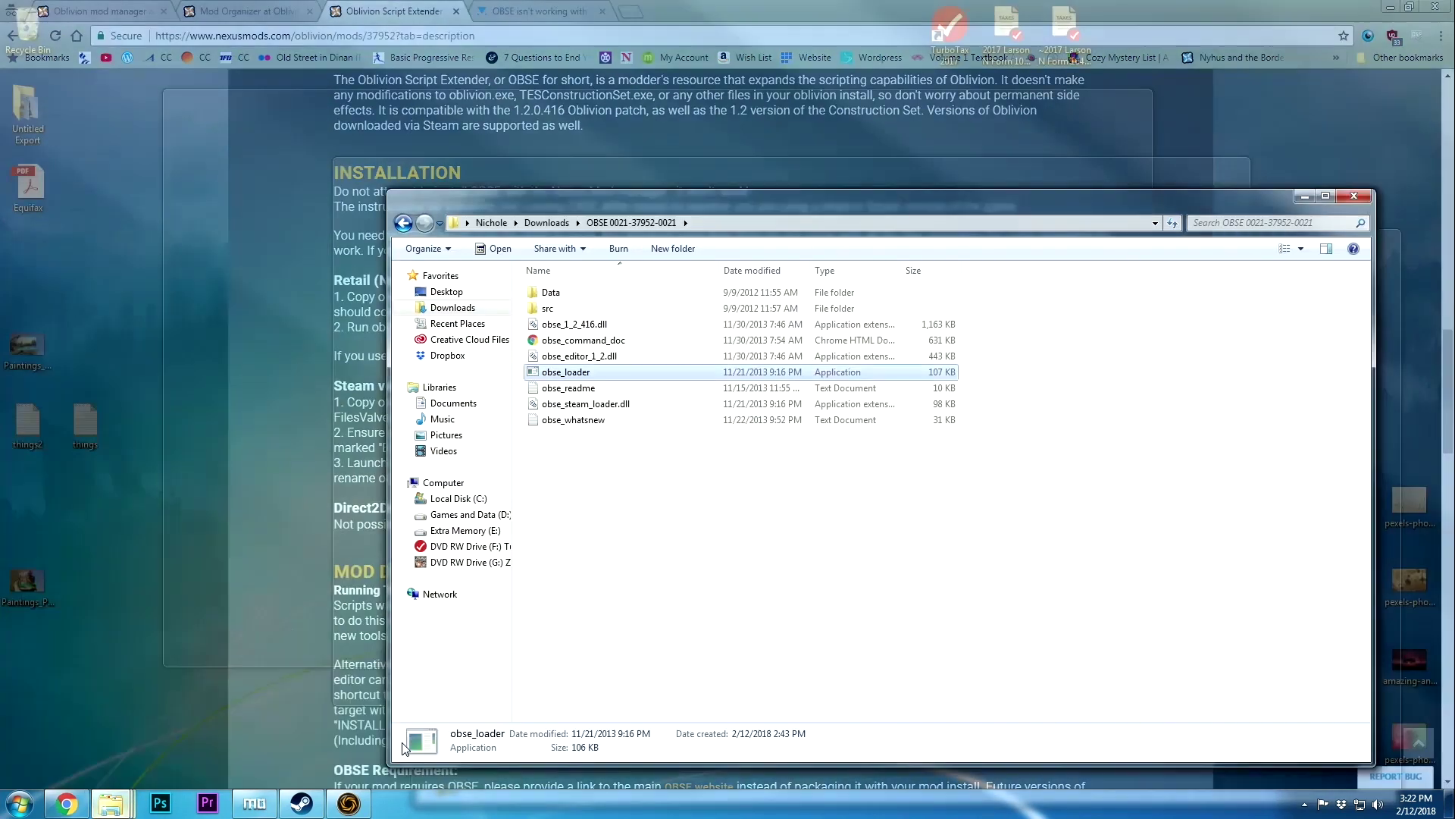
{"action": "left_click_drag", "start_coordinate": [743, 201], "coordinate": [710, 188]}
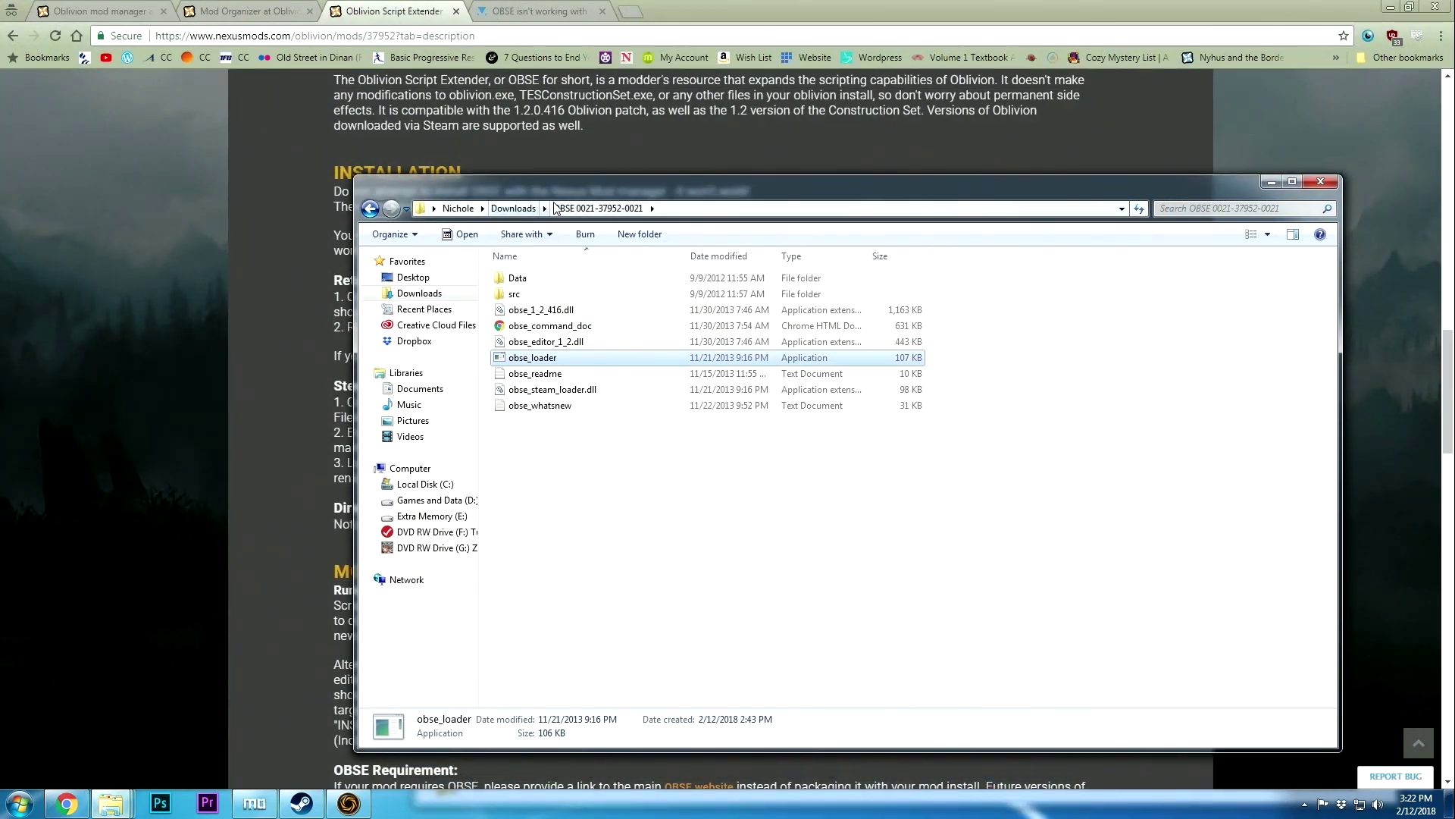
{"action": "left_click", "coordinate": [649, 464]}
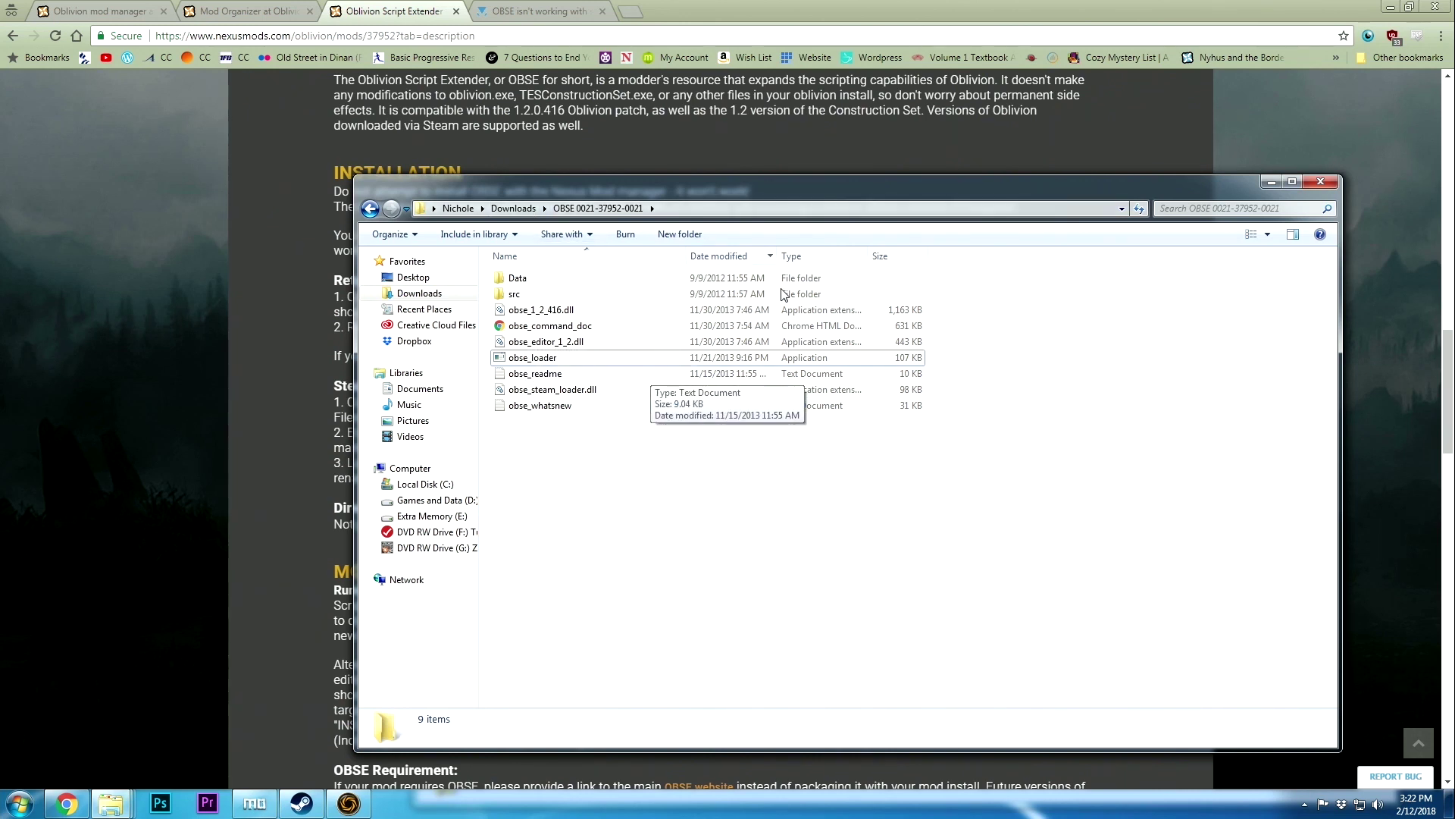
Select the Data folder, obse_1_2_416.dll, obse_editor_1_2.dll, obse_steam_loader.dll and obse_loader in the OBSE folder, and deselect them again
{"action": "left_click", "coordinate": [583, 282]}
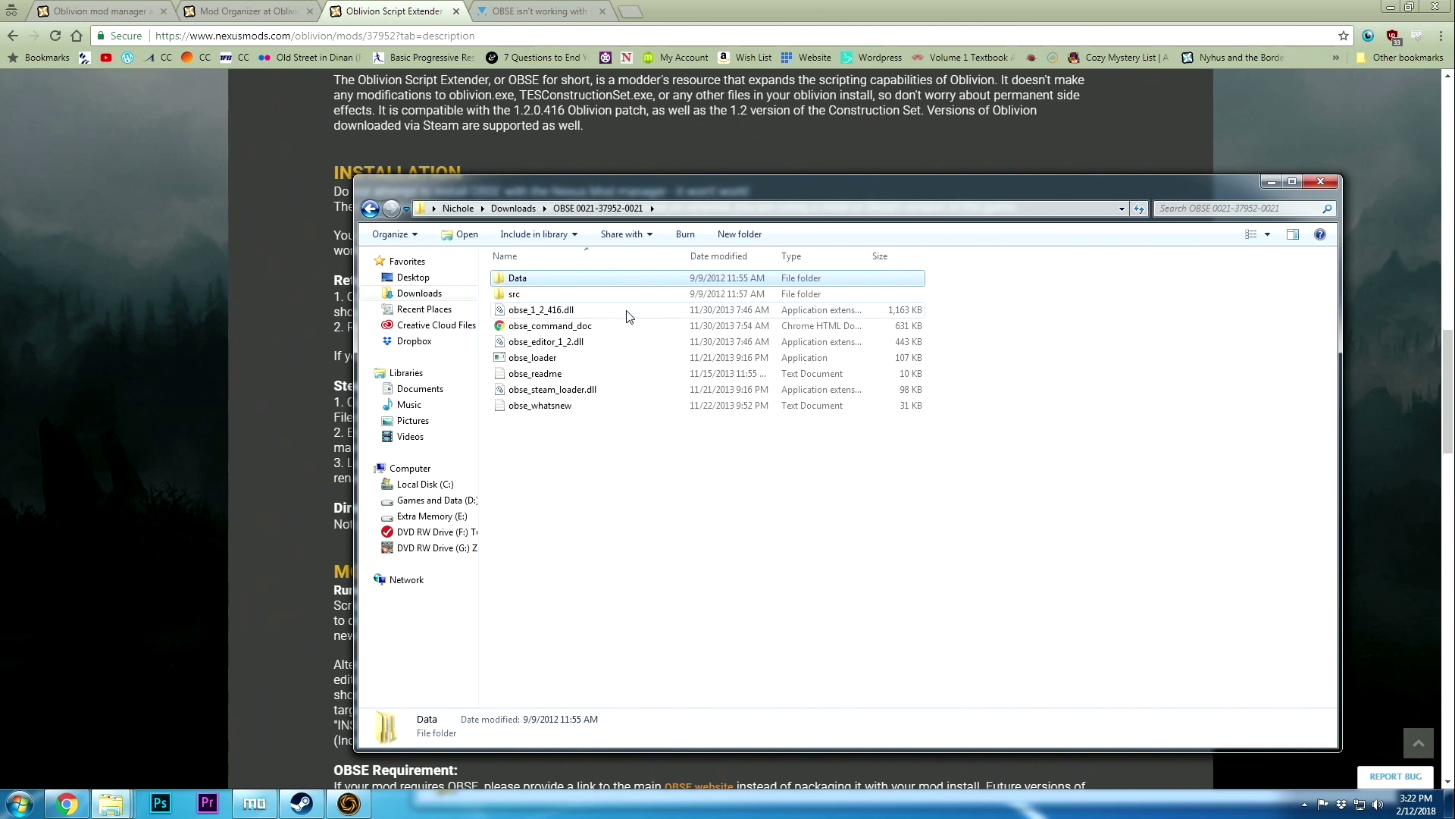
{"action": "left_click", "coordinate": [626, 311], "text": "ctrl"}
{"action": "left_click", "coordinate": [617, 341], "text": "ctrl"}
{"action": "left_click", "coordinate": [612, 389], "text": "ctrl"}
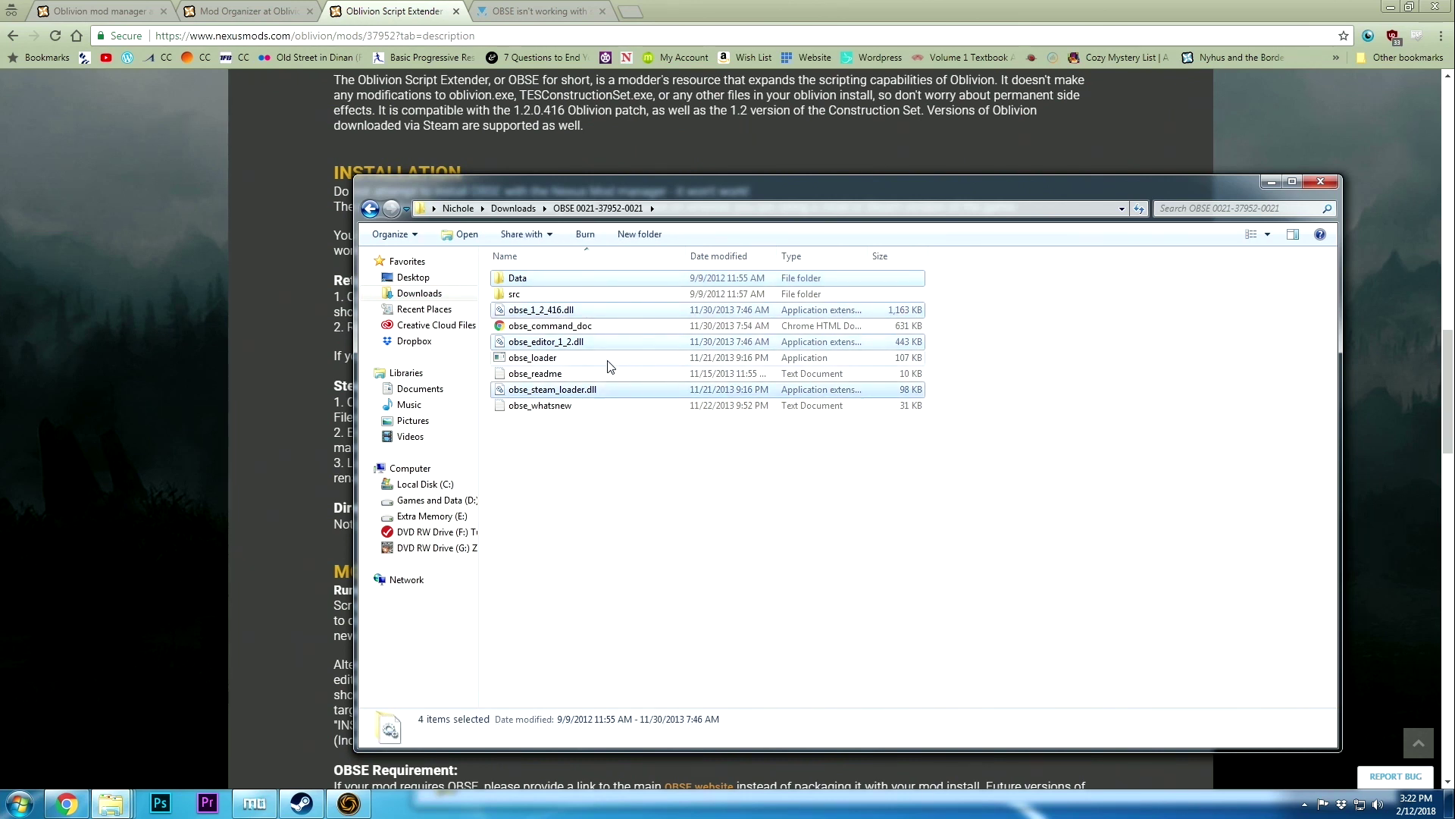
{"action": "left_click", "coordinate": [607, 359], "text": "ctrl"}
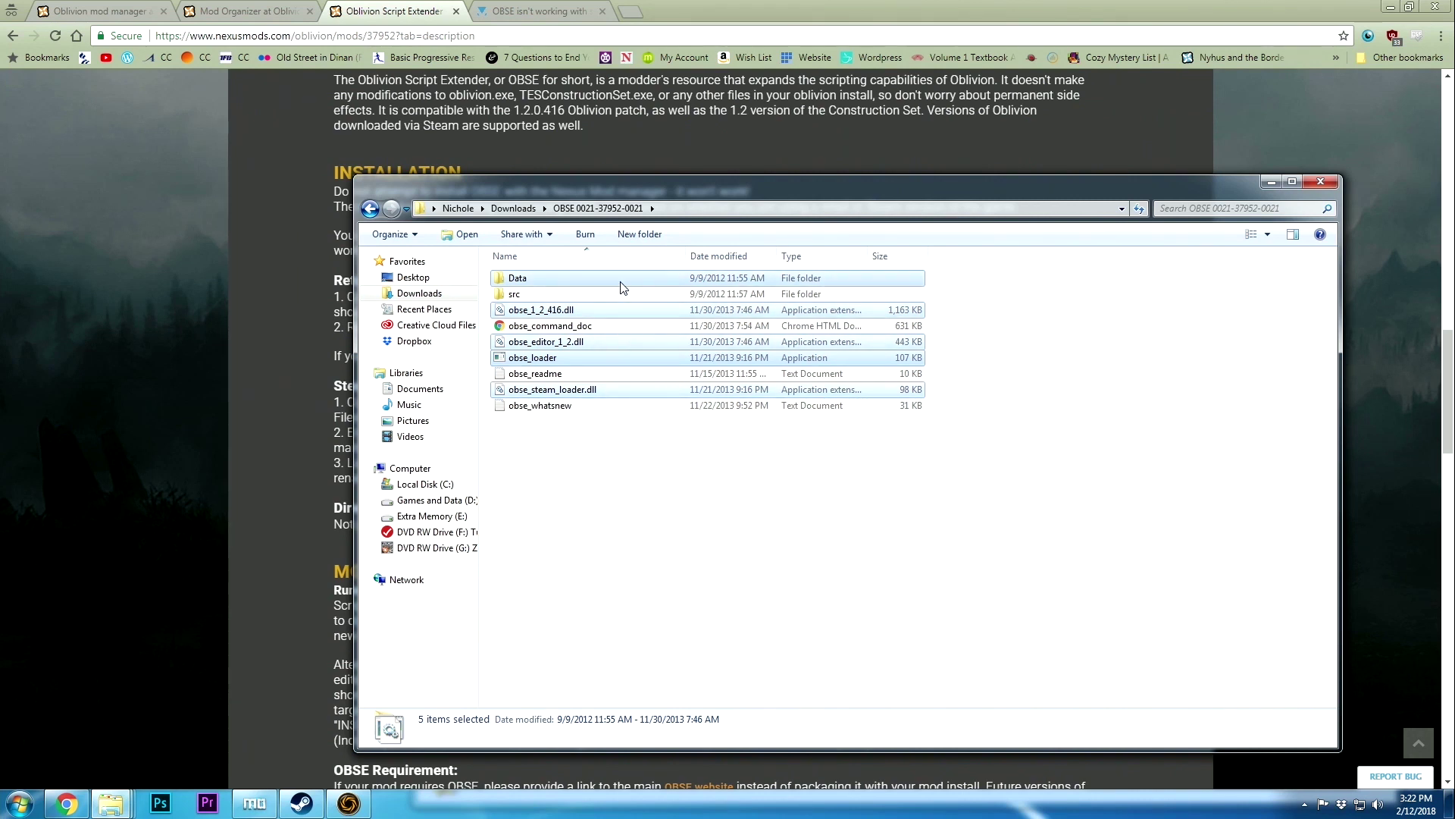
{"action": "right_click", "coordinate": [615, 357]}
{"action": "left_click", "coordinate": [864, 503]}
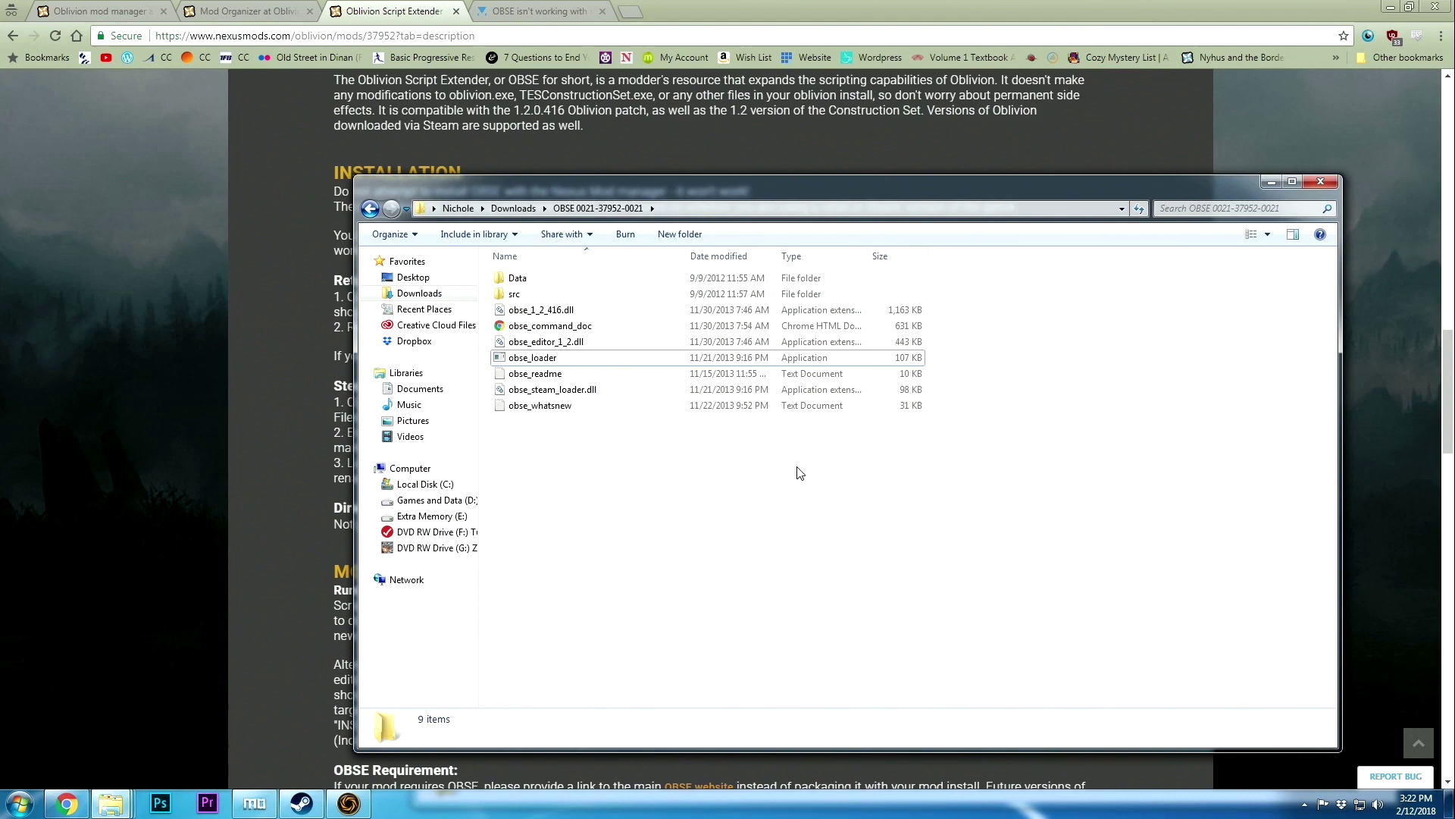
Bring up the Steam folder window and open the Oblivion folder inside steamapps\common, beside the OBSE download folder
{"action": "mouse_move", "coordinate": [111, 801]}
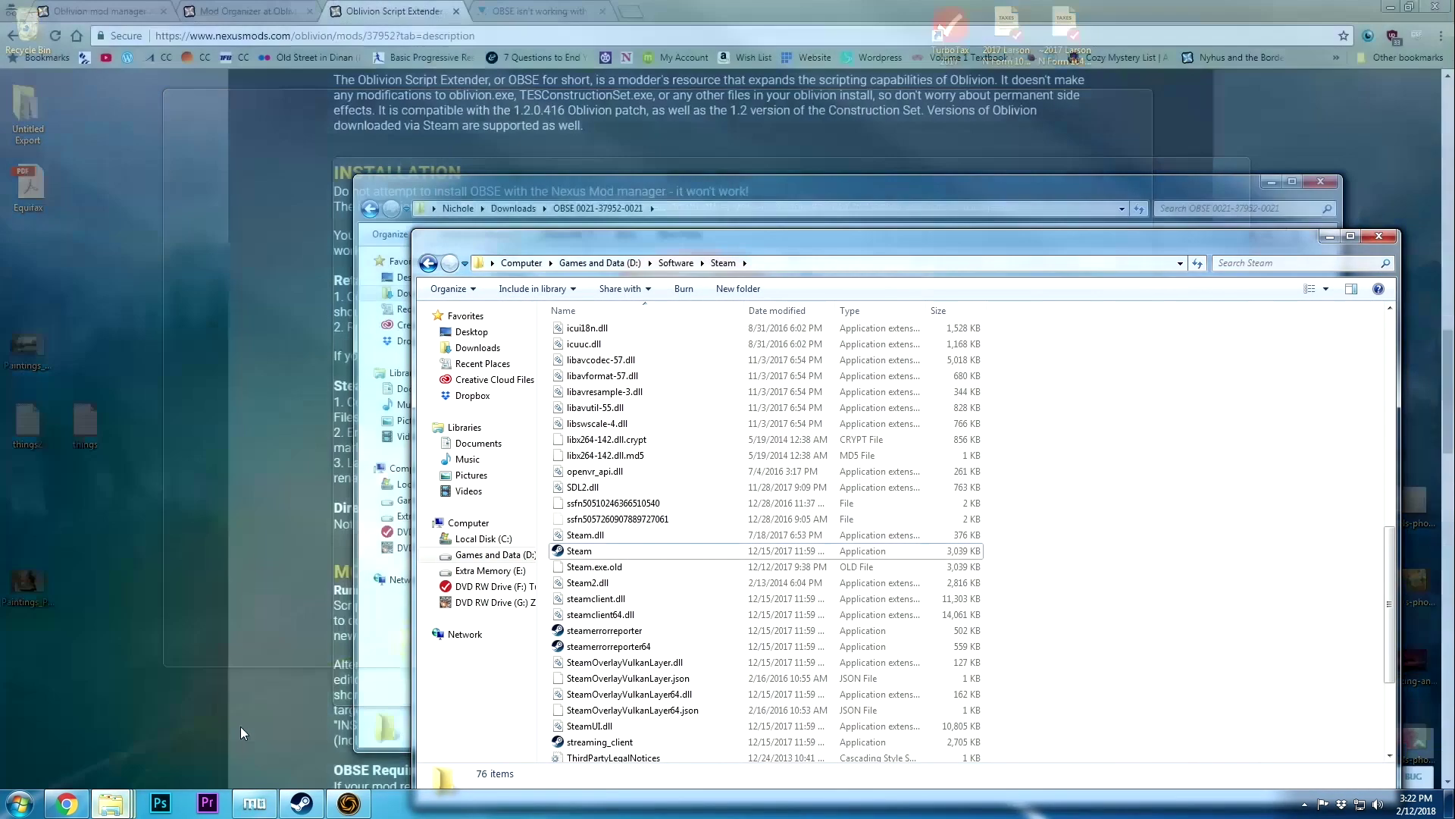
{"action": "left_click", "coordinate": [239, 726]}
{"action": "left_click_drag", "start_coordinate": [728, 250], "coordinate": [547, 182]}
{"action": "scroll", "coordinate": [791, 450], "scroll_direction": "up", "scroll_amount": 5}
{"action": "scroll", "coordinate": [791, 451], "scroll_direction": "up", "scroll_amount": 6}
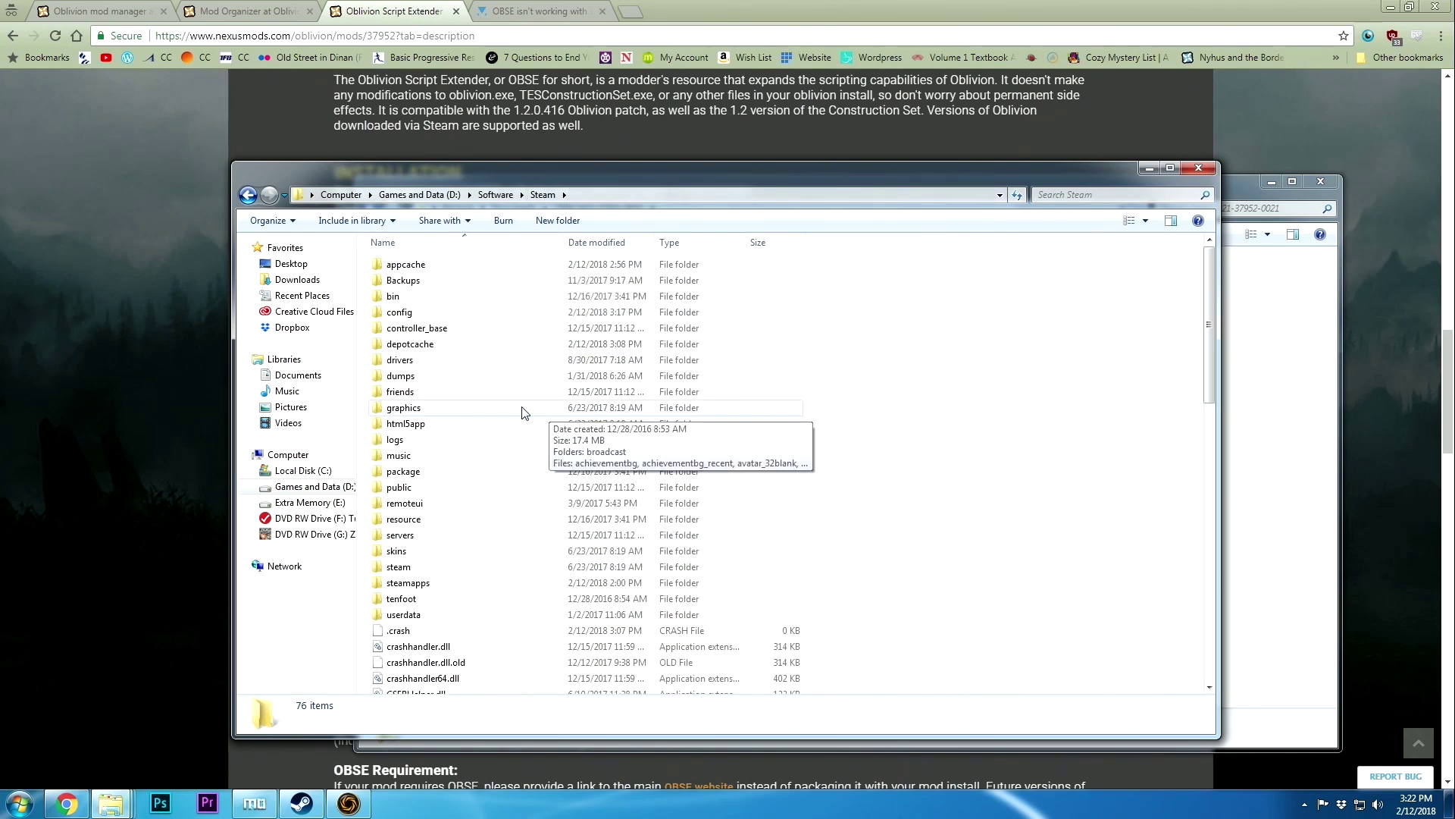
{"action": "double_click", "coordinate": [421, 585]}
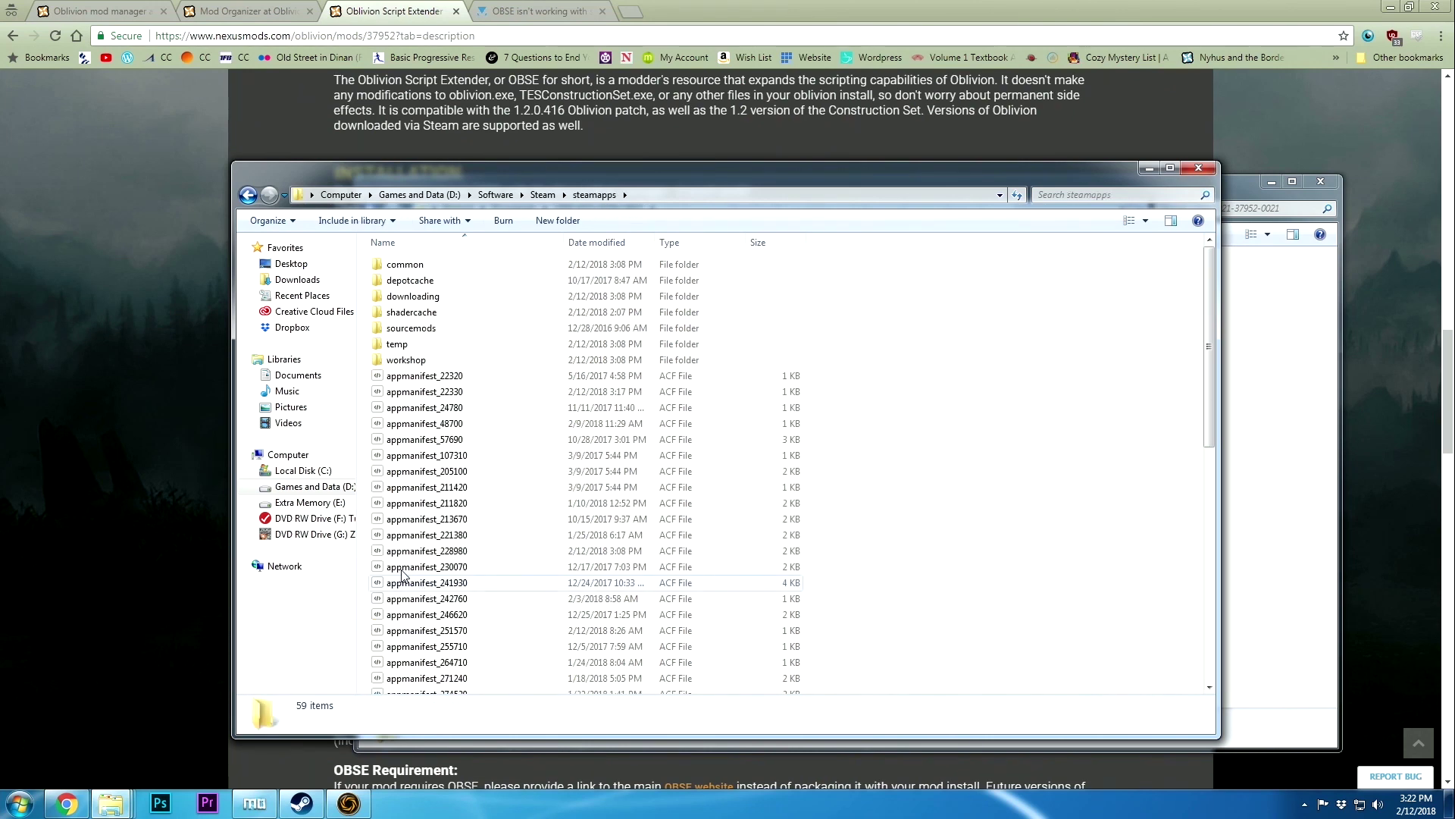
{"action": "double_click", "coordinate": [433, 270]}
{"action": "scroll", "coordinate": [455, 455], "scroll_direction": "down", "scroll_amount": 5}
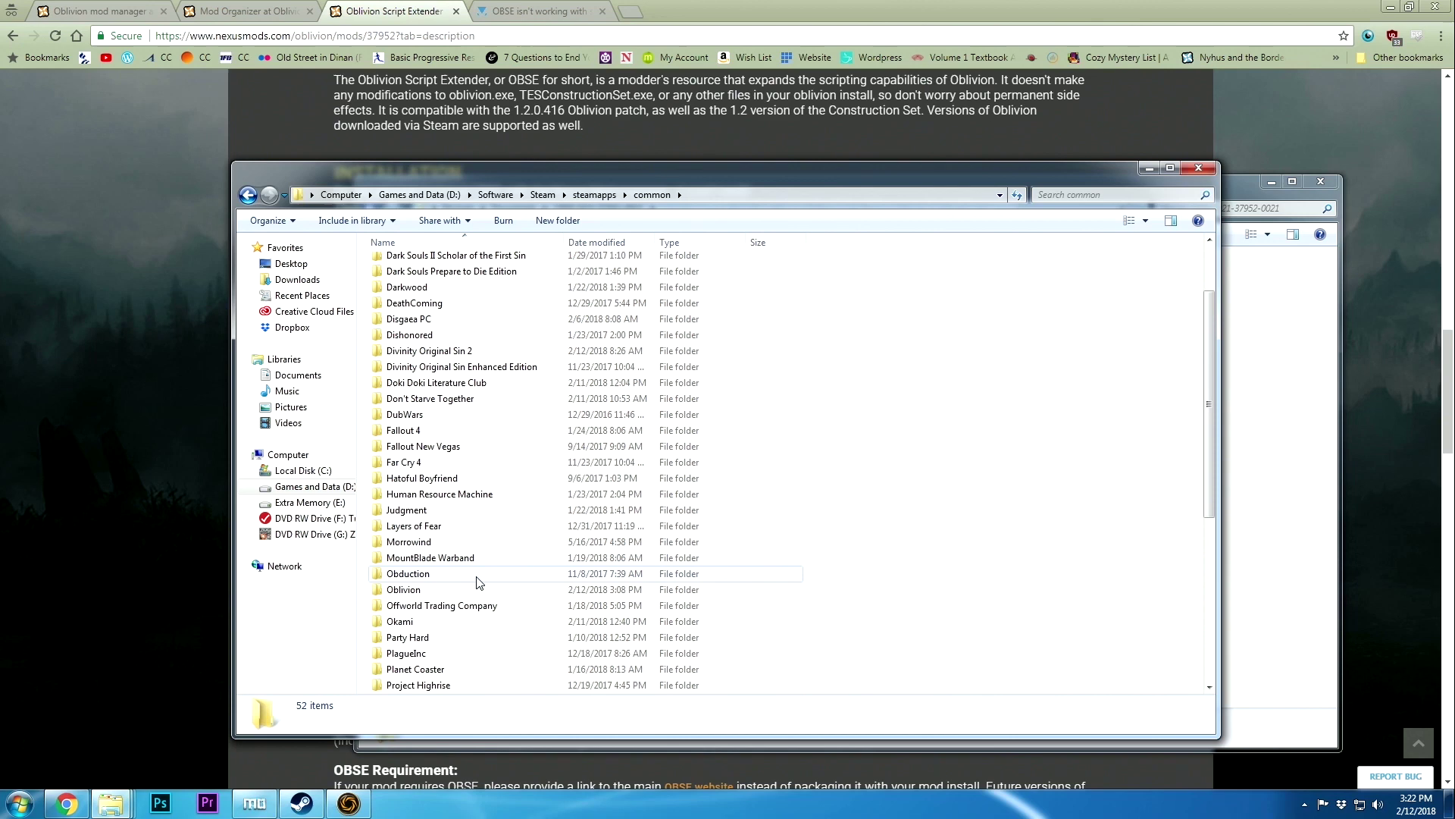
{"action": "left_click", "coordinate": [461, 594]}
{"action": "double_click", "coordinate": [462, 595]}
{"action": "left_click_drag", "start_coordinate": [758, 168], "coordinate": [714, 126]}
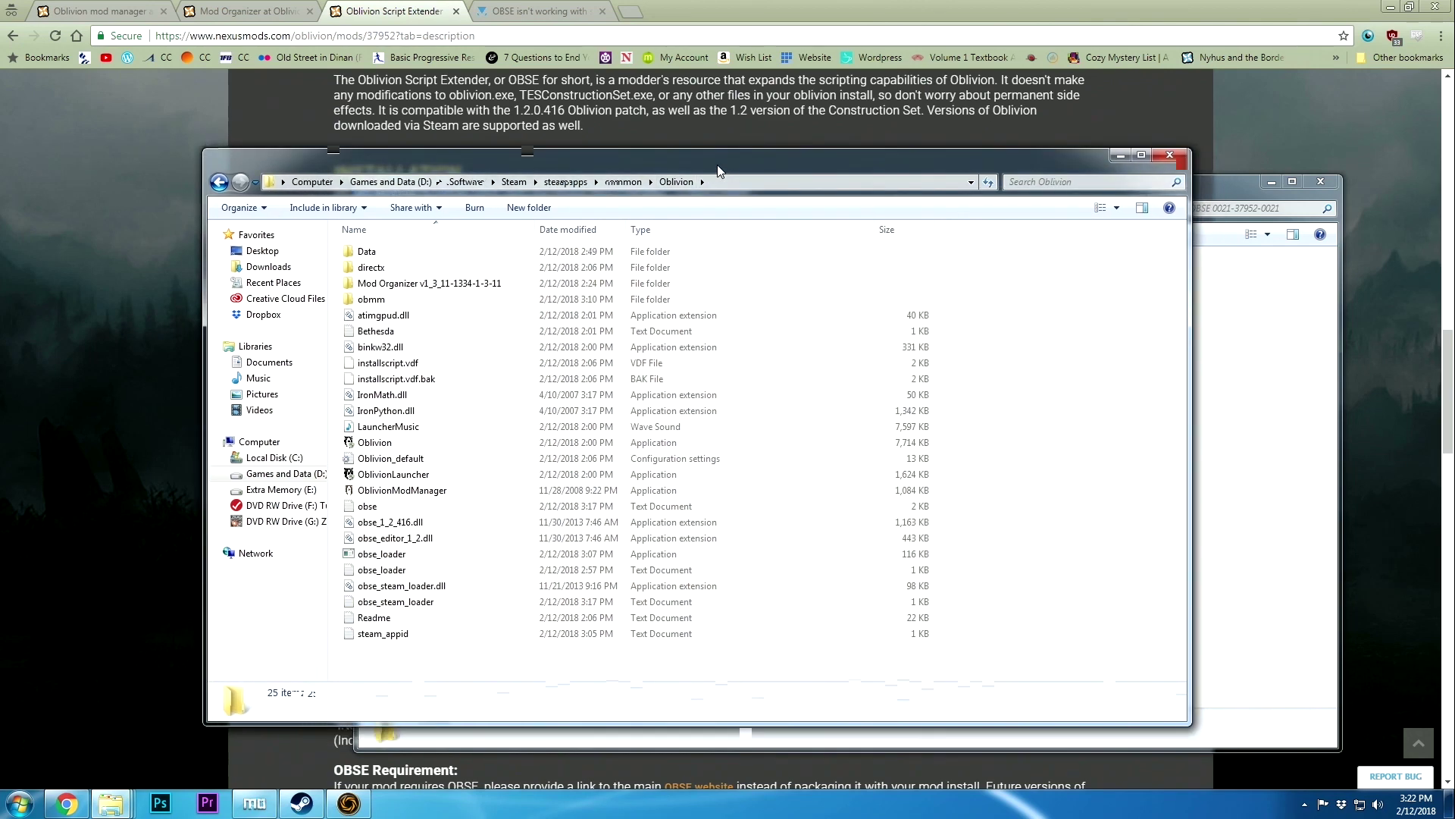
Select obse_1_2_416.dll, obse_editor_1_2.dll, obse_steam_loader.dll and the obse_loader application in the Oblivion folder
{"action": "left_click", "coordinate": [460, 560]}
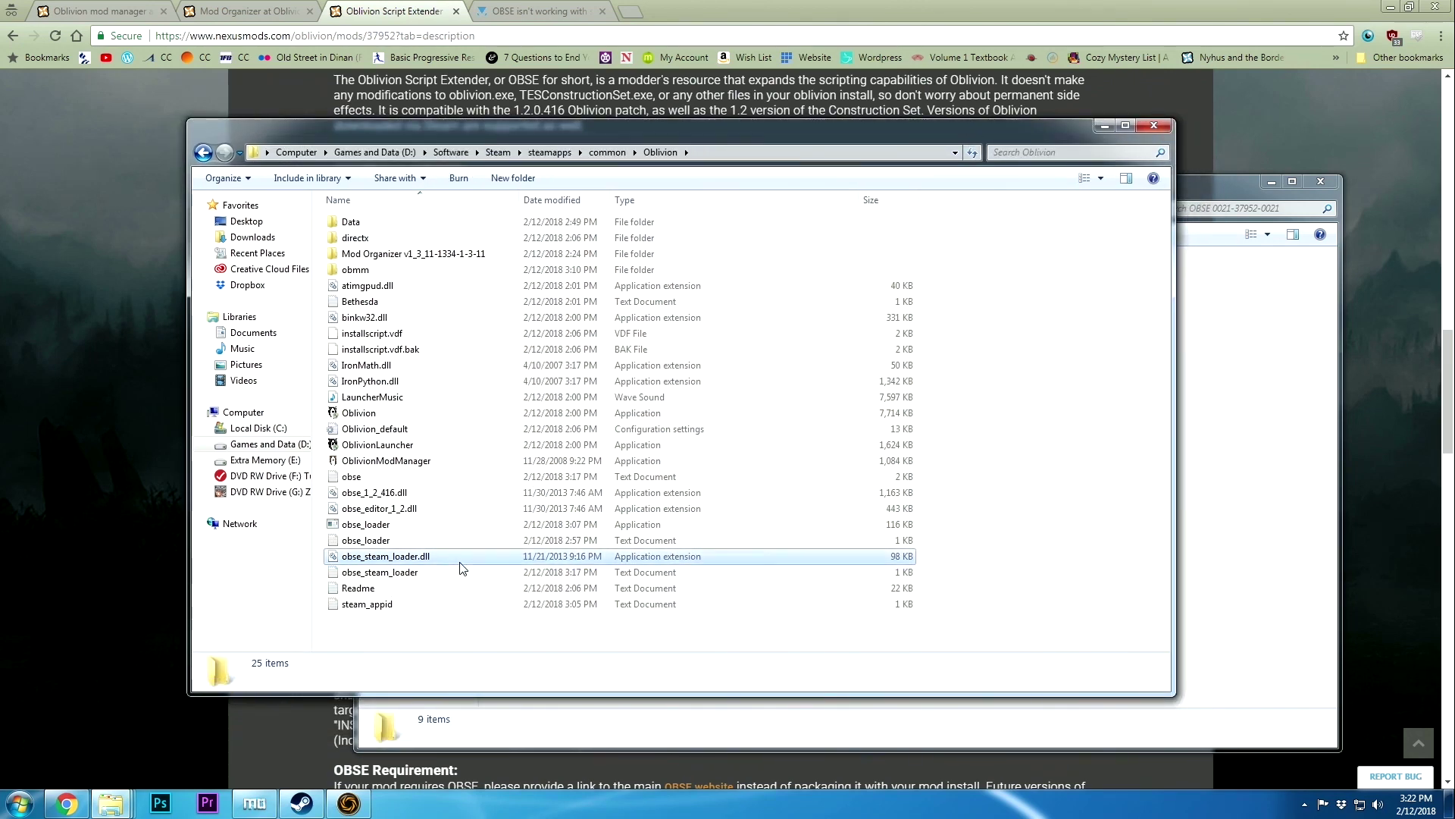
{"action": "left_click", "coordinate": [457, 510], "text": "ctrl"}
{"action": "left_click", "coordinate": [453, 492], "text": "ctrl"}
{"action": "left_click", "coordinate": [442, 525], "text": "ctrl"}
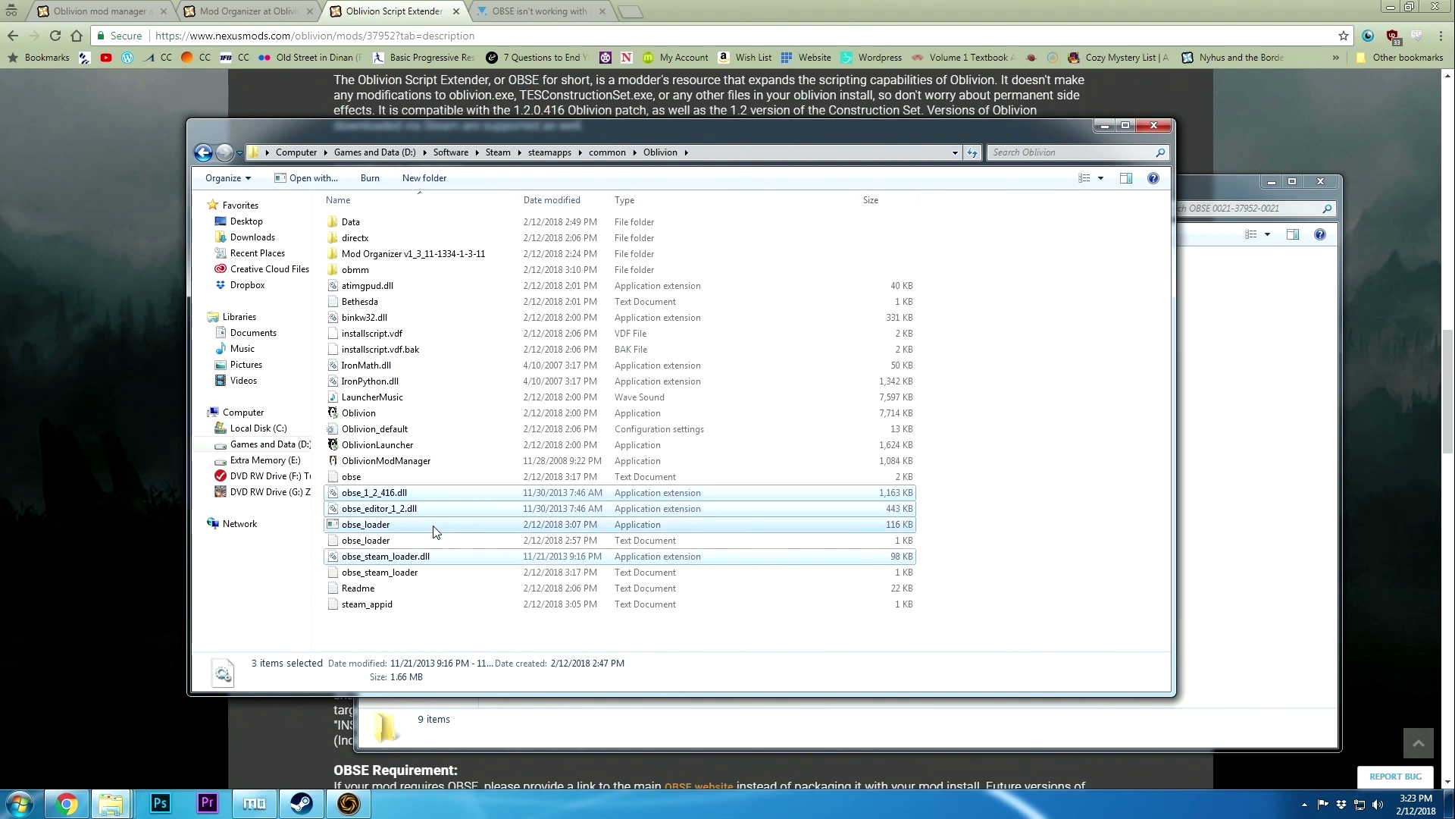
{"action": "left_click", "coordinate": [424, 541], "text": "ctrl"}
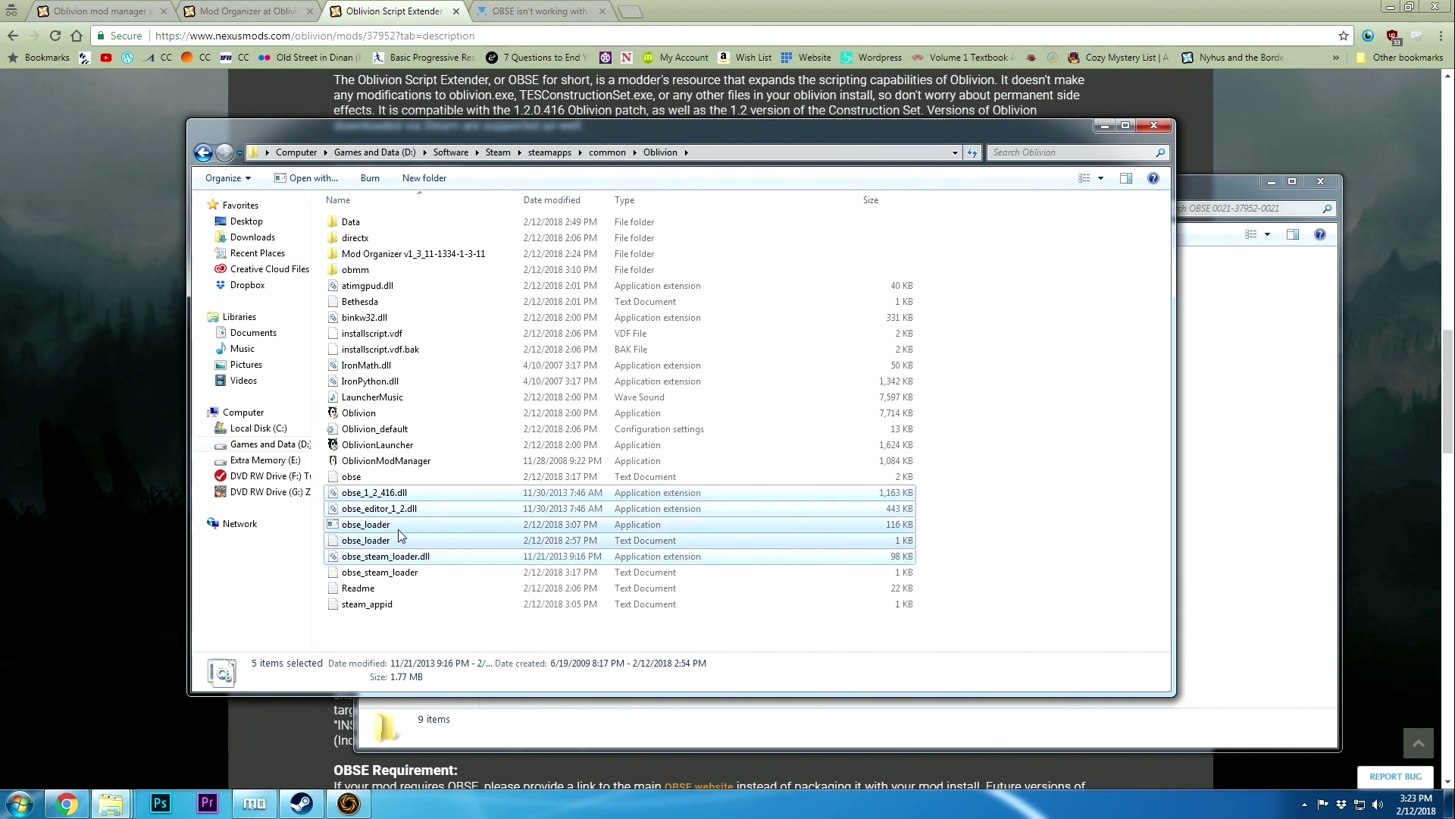
{"action": "left_click", "coordinate": [393, 541], "text": "ctrl"}
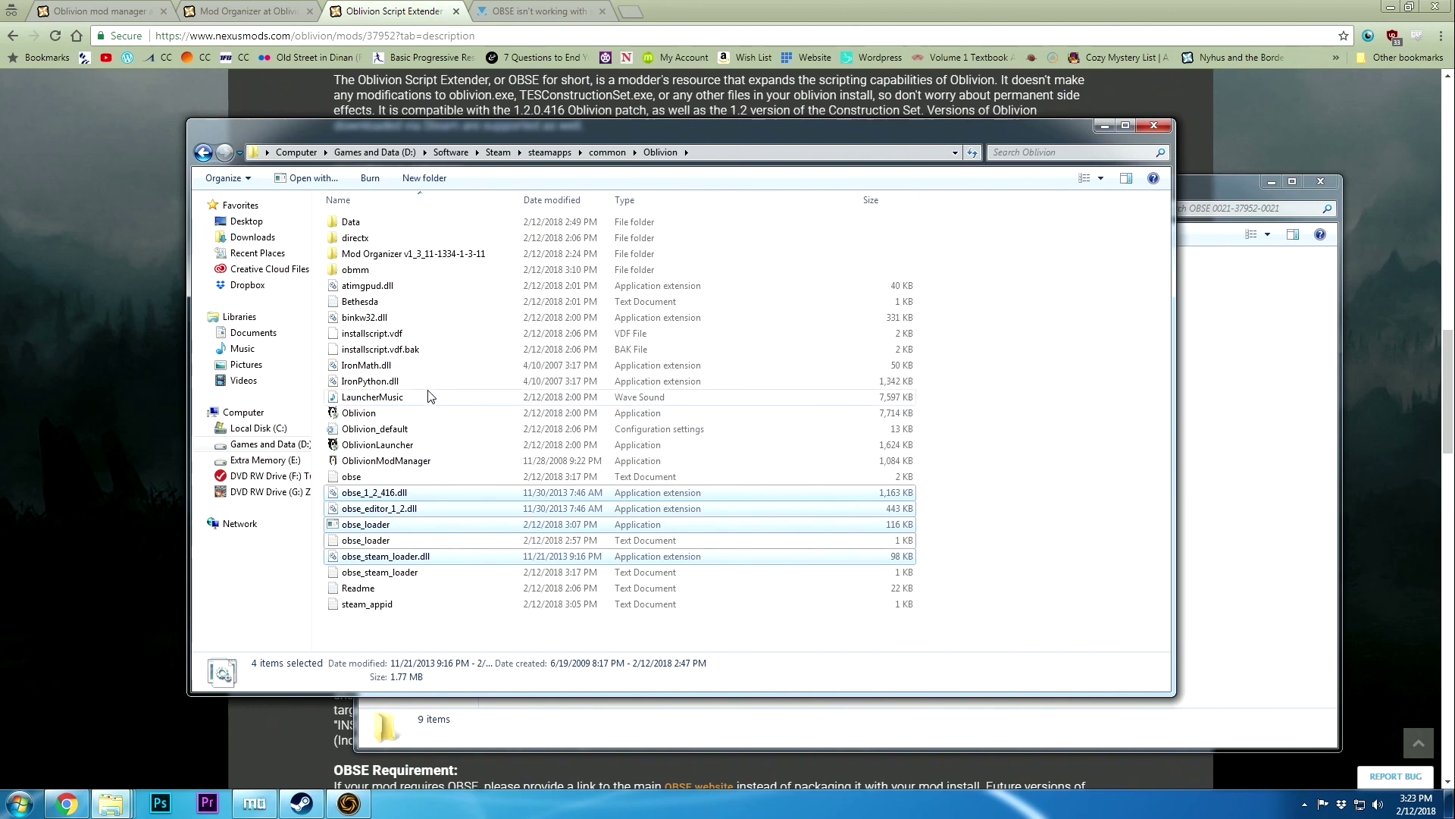
Open the Data folder to check for the OBSE subfolder, and return to the Oblivion folder
{"action": "double_click", "coordinate": [422, 227]}
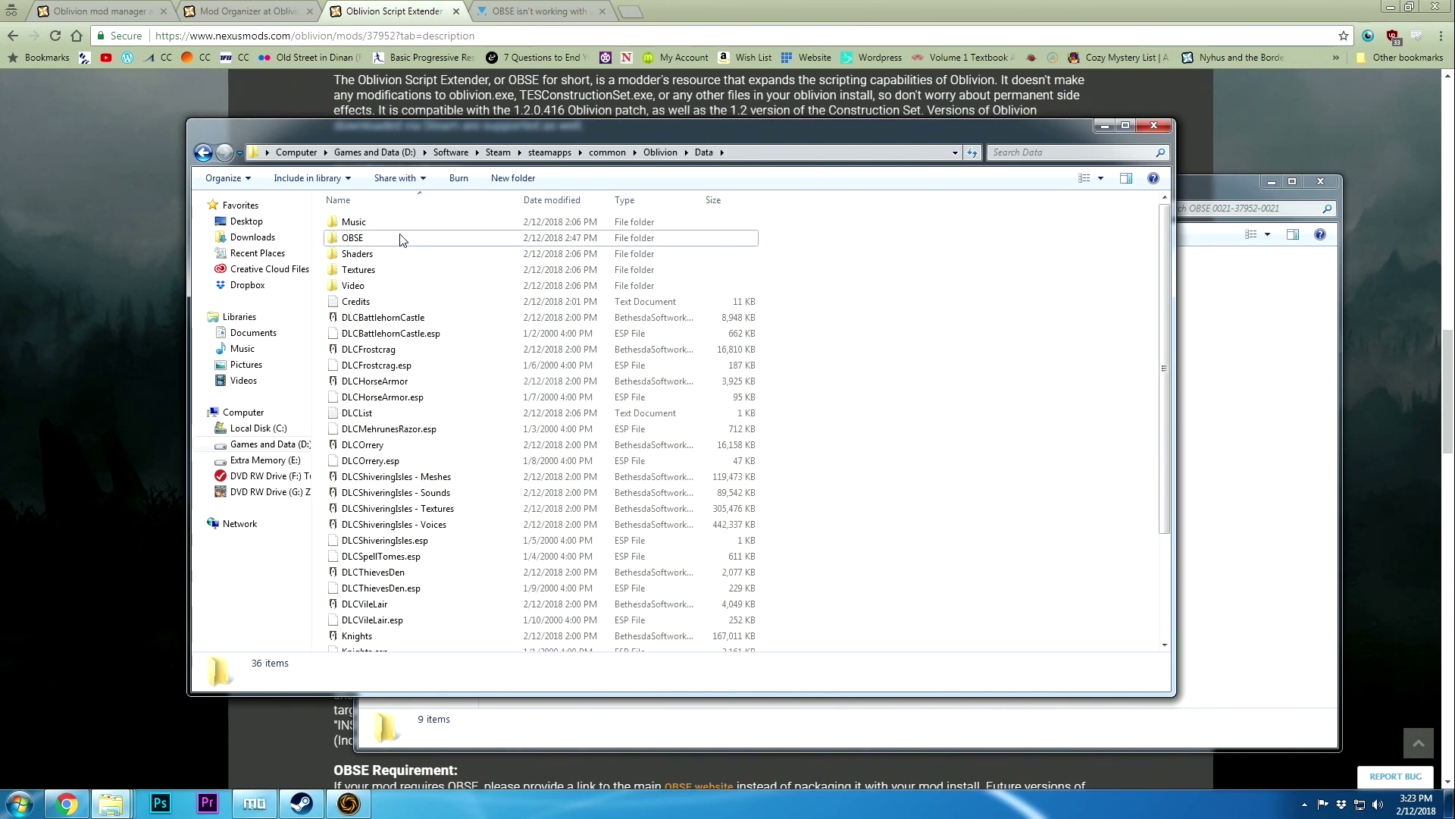
{"action": "double_click", "coordinate": [403, 237]}
{"action": "left_click", "coordinate": [703, 151]}
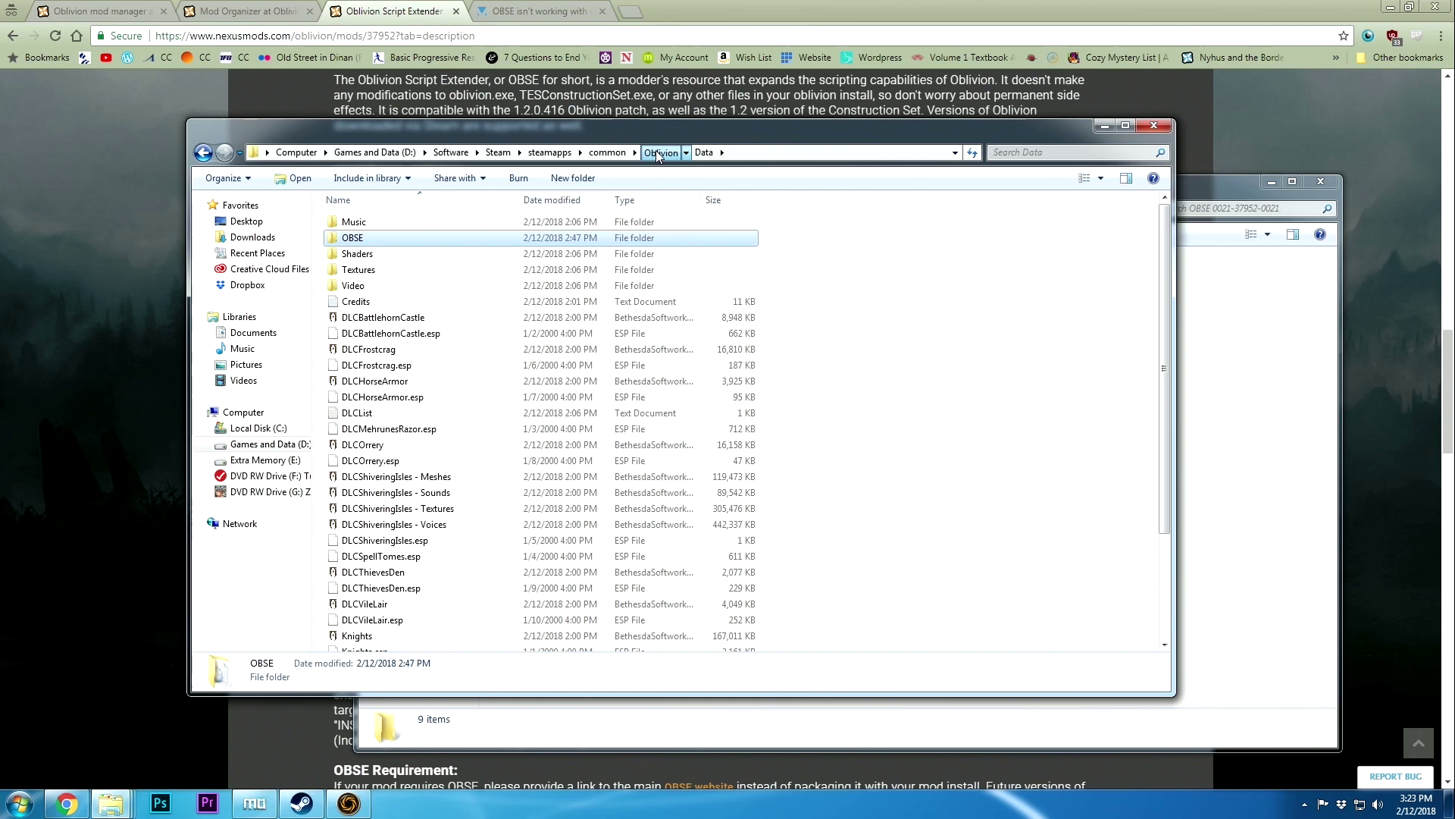
{"action": "left_click", "coordinate": [661, 151]}
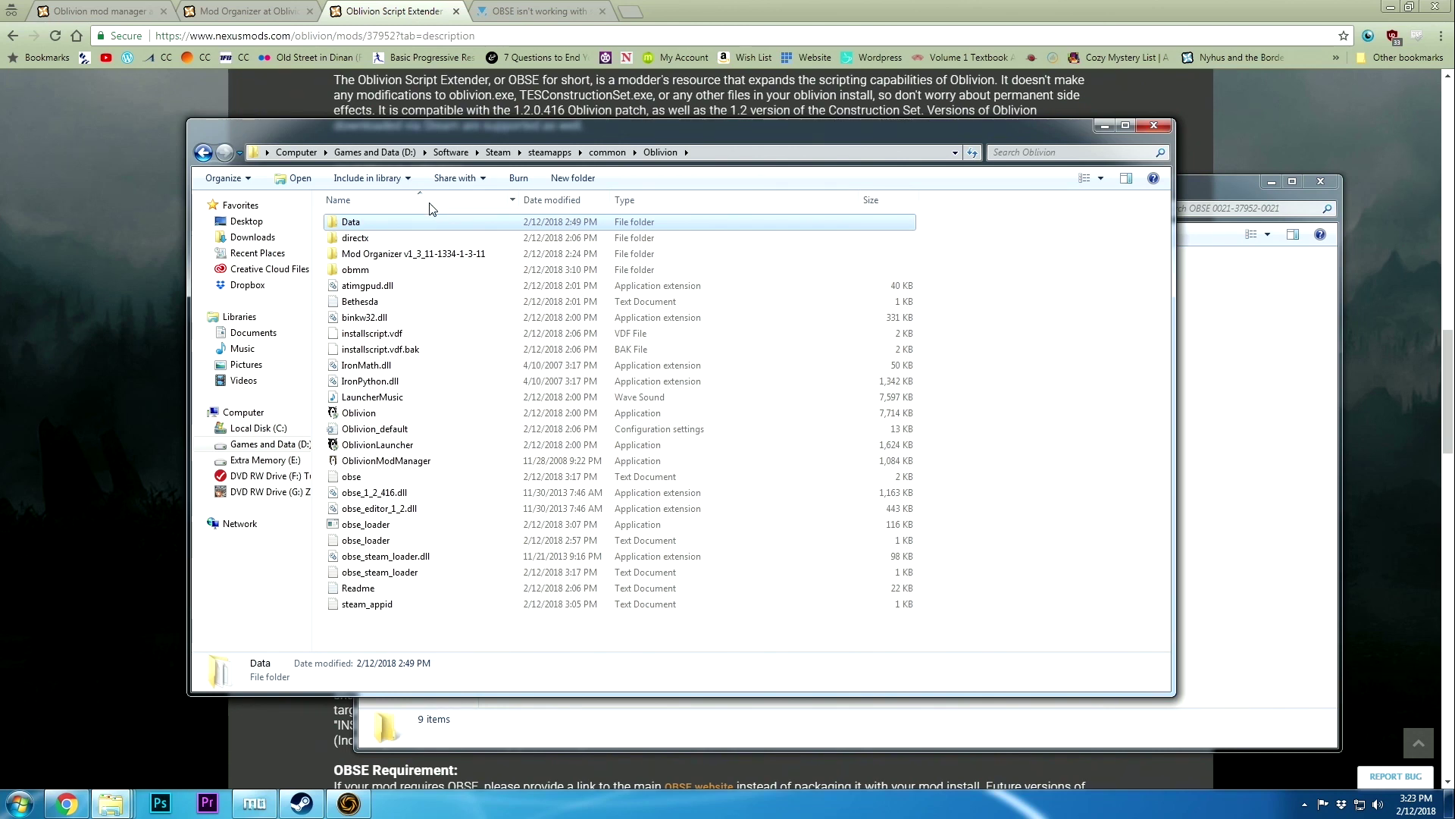
Go up to the main Steam folder and select the Steam application file in it
{"action": "left_click", "coordinate": [498, 151]}
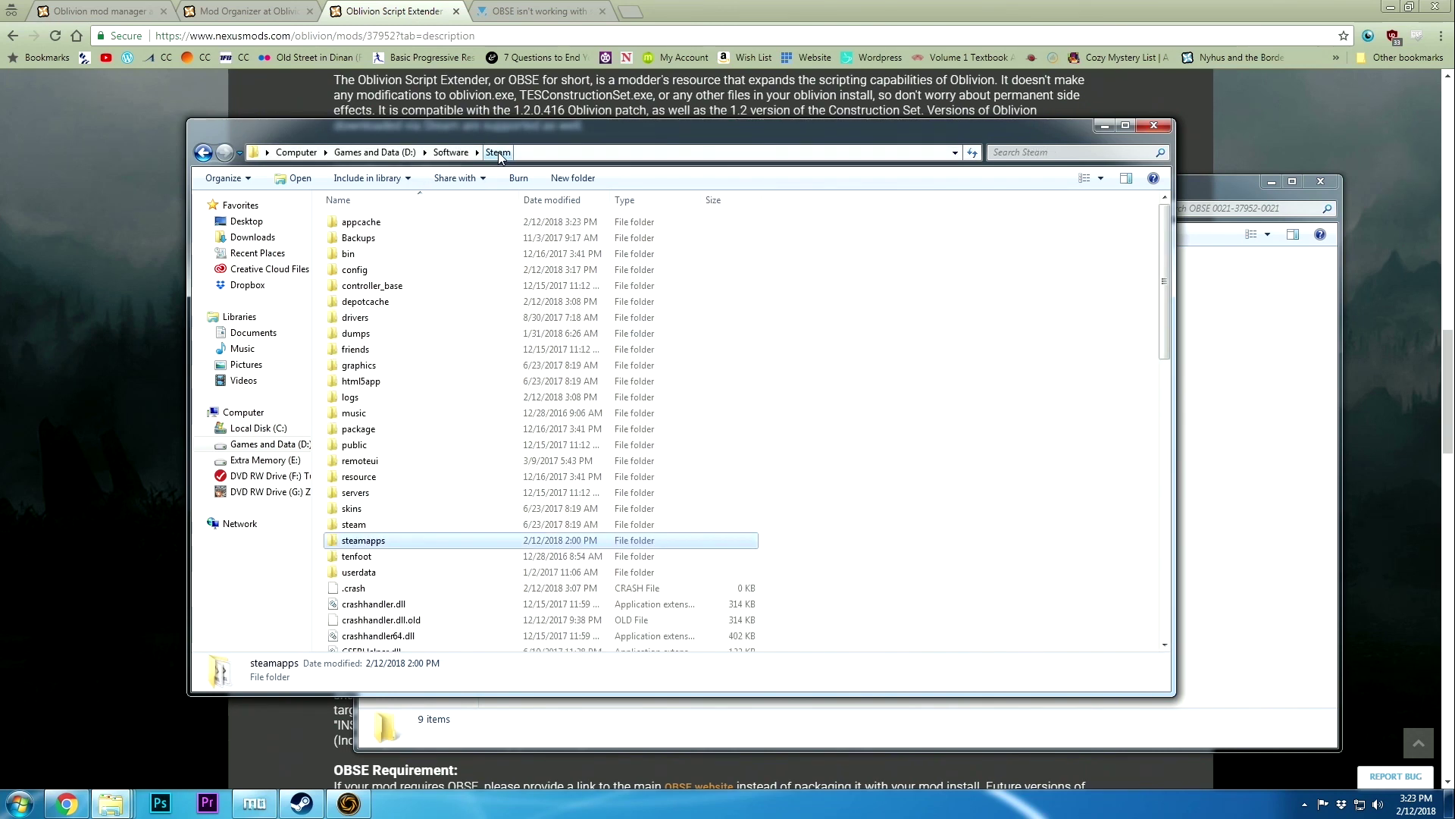
{"action": "scroll", "coordinate": [690, 447], "scroll_direction": "down", "scroll_amount": 14}
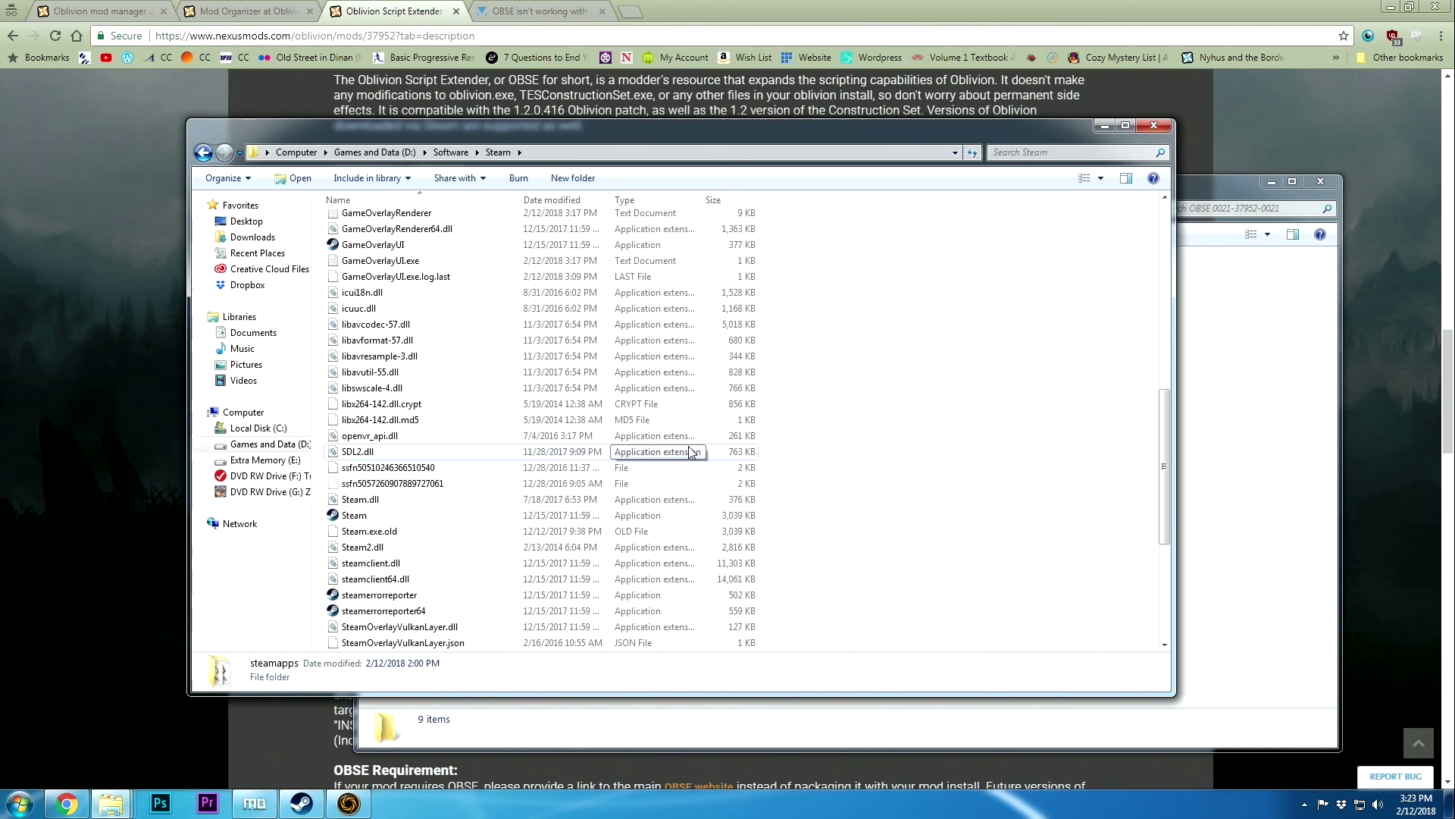
{"action": "scroll", "coordinate": [604, 458], "scroll_direction": "down", "scroll_amount": 1}
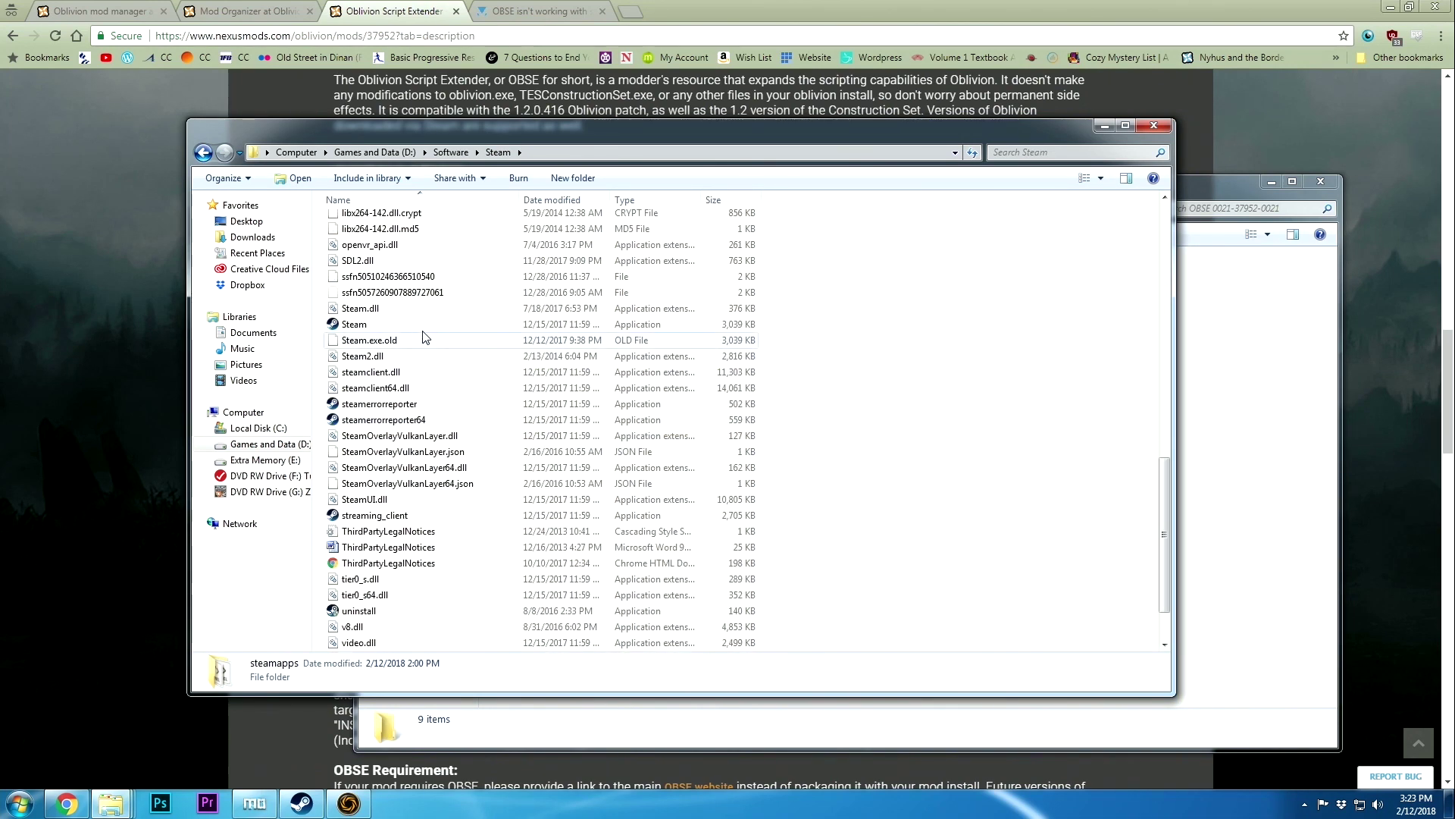
{"action": "left_click", "coordinate": [356, 324]}
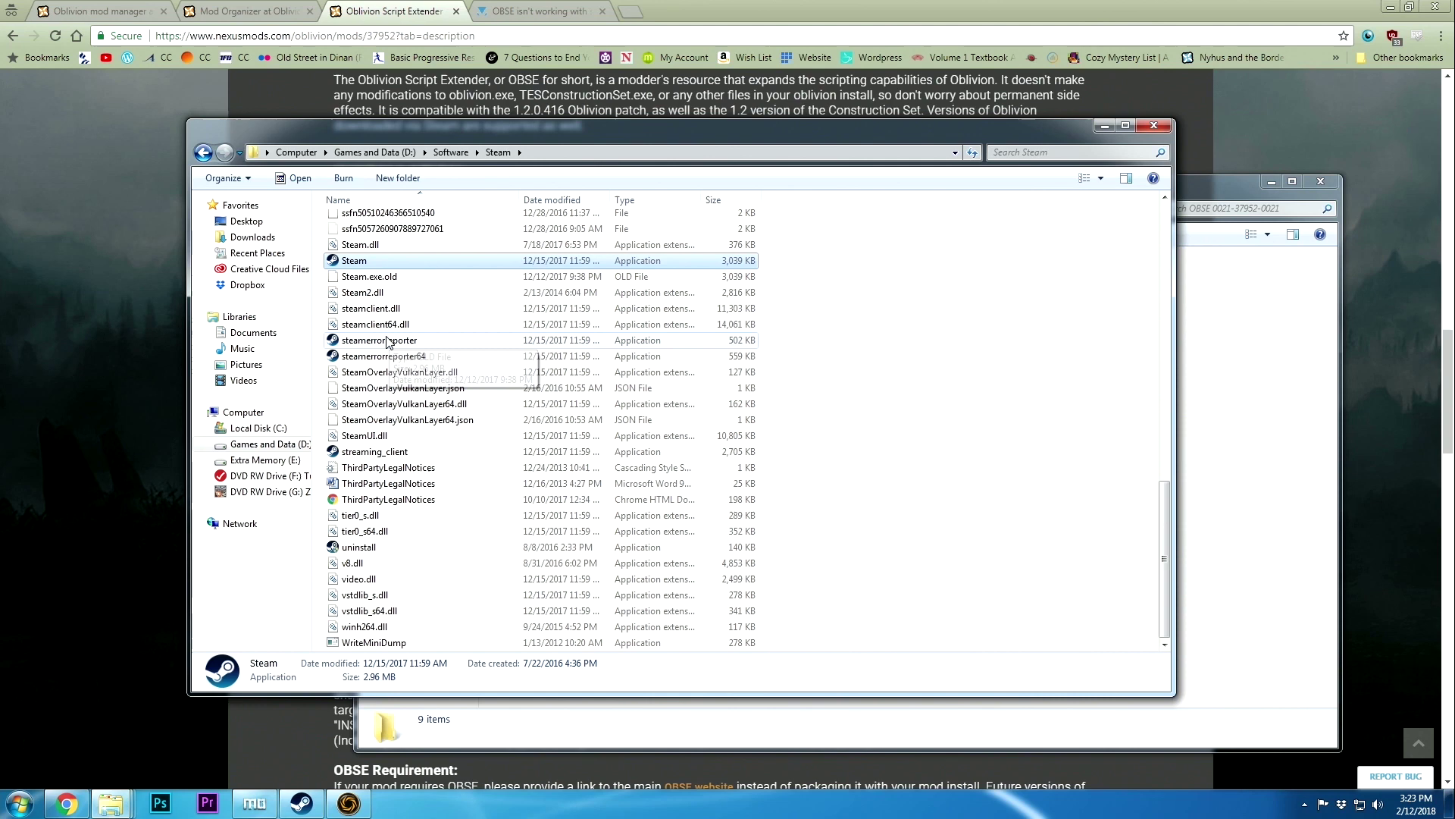
{"action": "scroll", "coordinate": [394, 341], "scroll_direction": "down", "scroll_amount": 1}
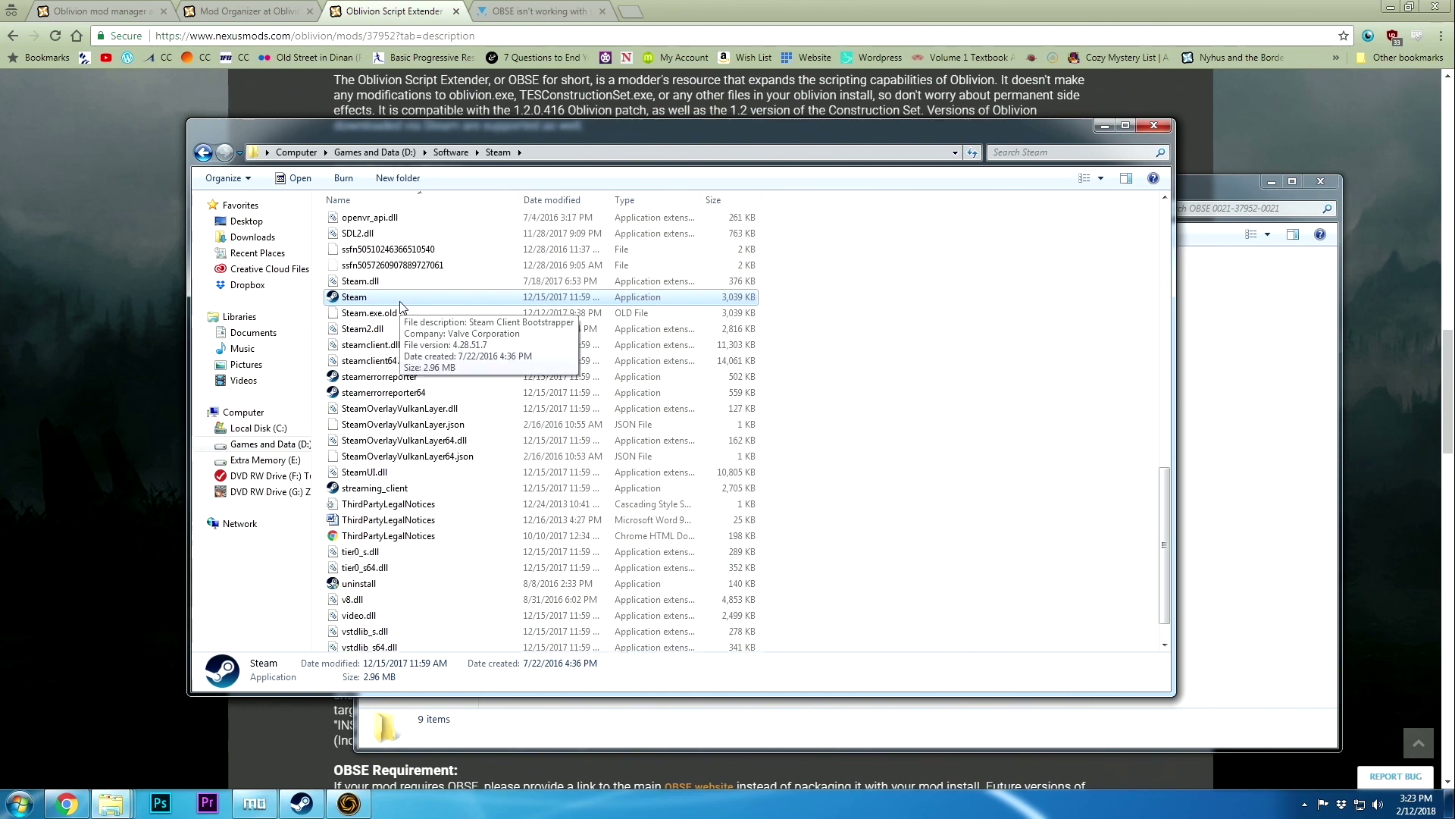
{"action": "scroll", "coordinate": [406, 315], "scroll_direction": "up", "scroll_amount": 2}
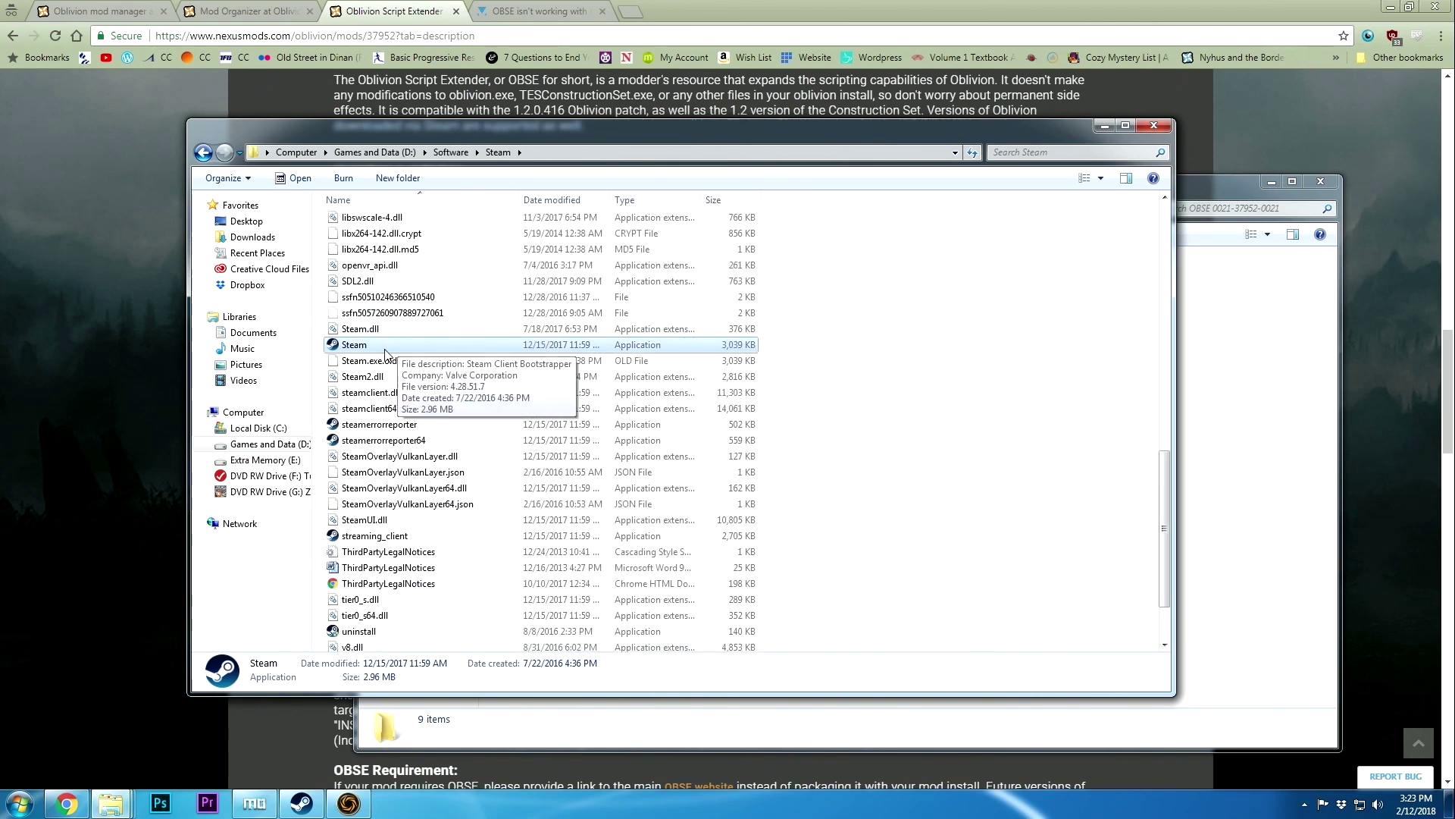
Examine the administrator privilege setting in the Steam application's compatibility properties, and close the properties with OK
{"action": "right_click", "coordinate": [387, 350]}
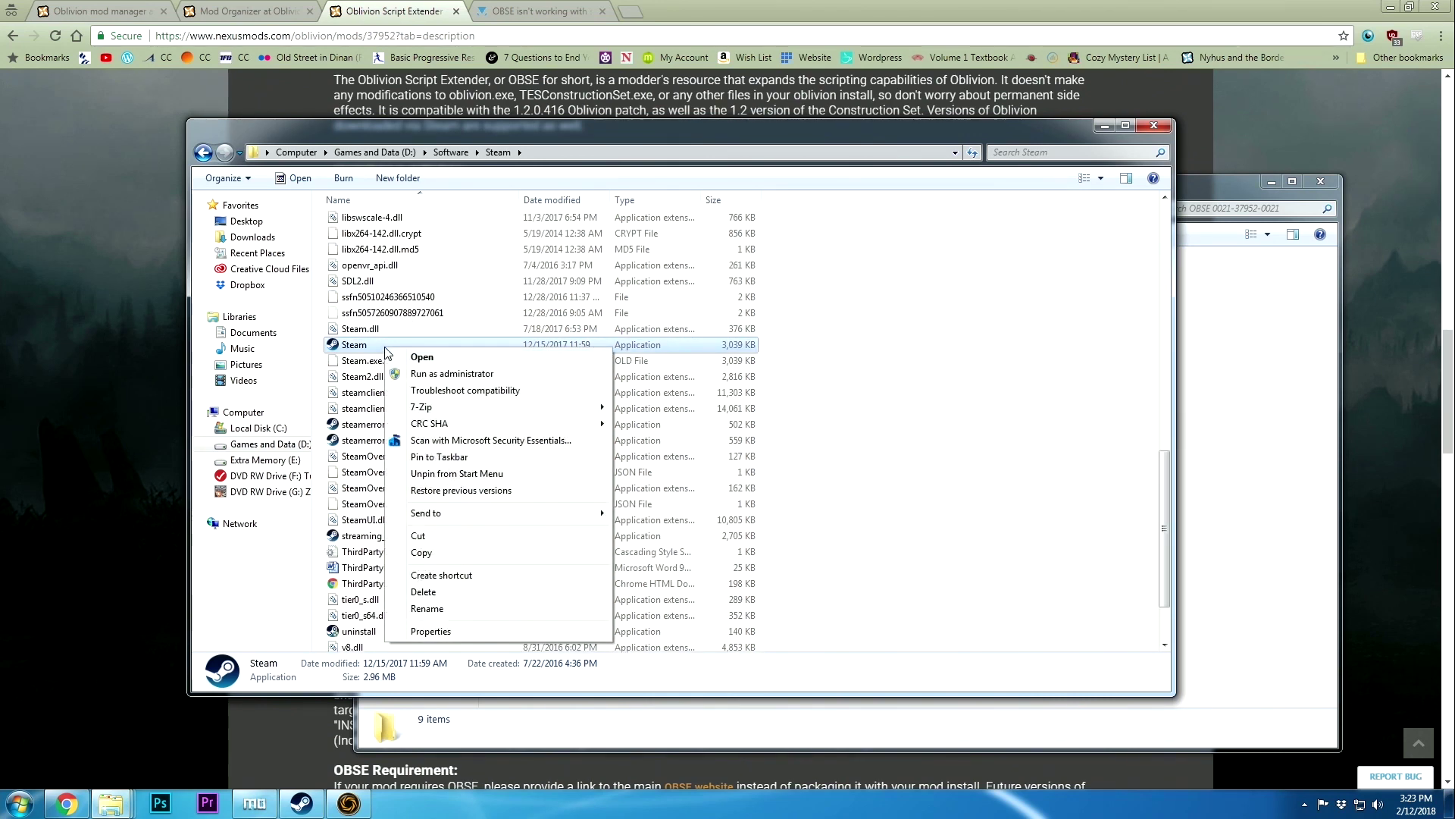
{"action": "left_click", "coordinate": [471, 634]}
{"action": "left_click", "coordinate": [525, 399]}
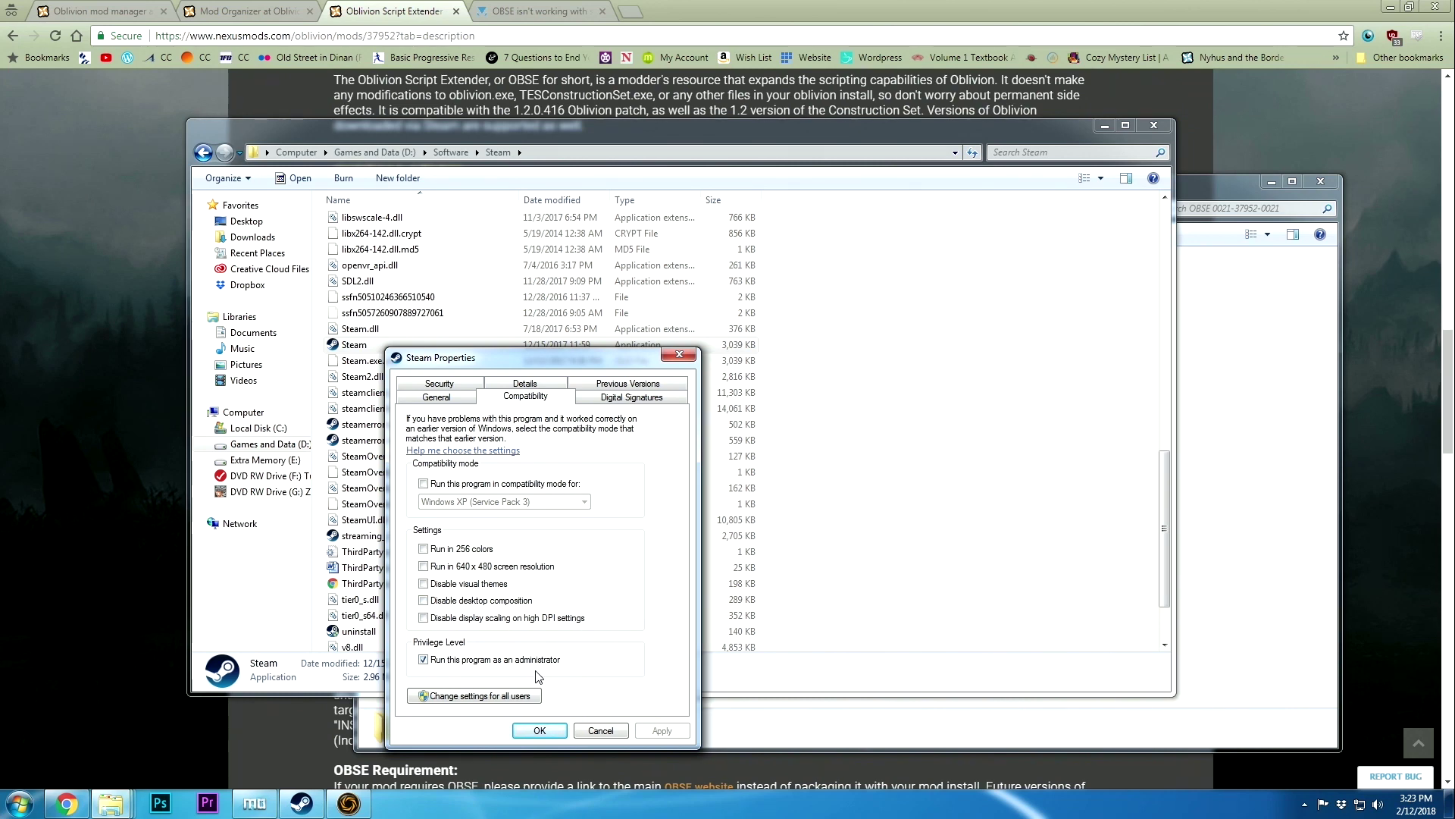
{"action": "left_click", "coordinate": [539, 730]}
{"action": "left_click", "coordinate": [913, 441]}
{"action": "scroll", "coordinate": [852, 449], "scroll_direction": "up", "scroll_amount": 4}
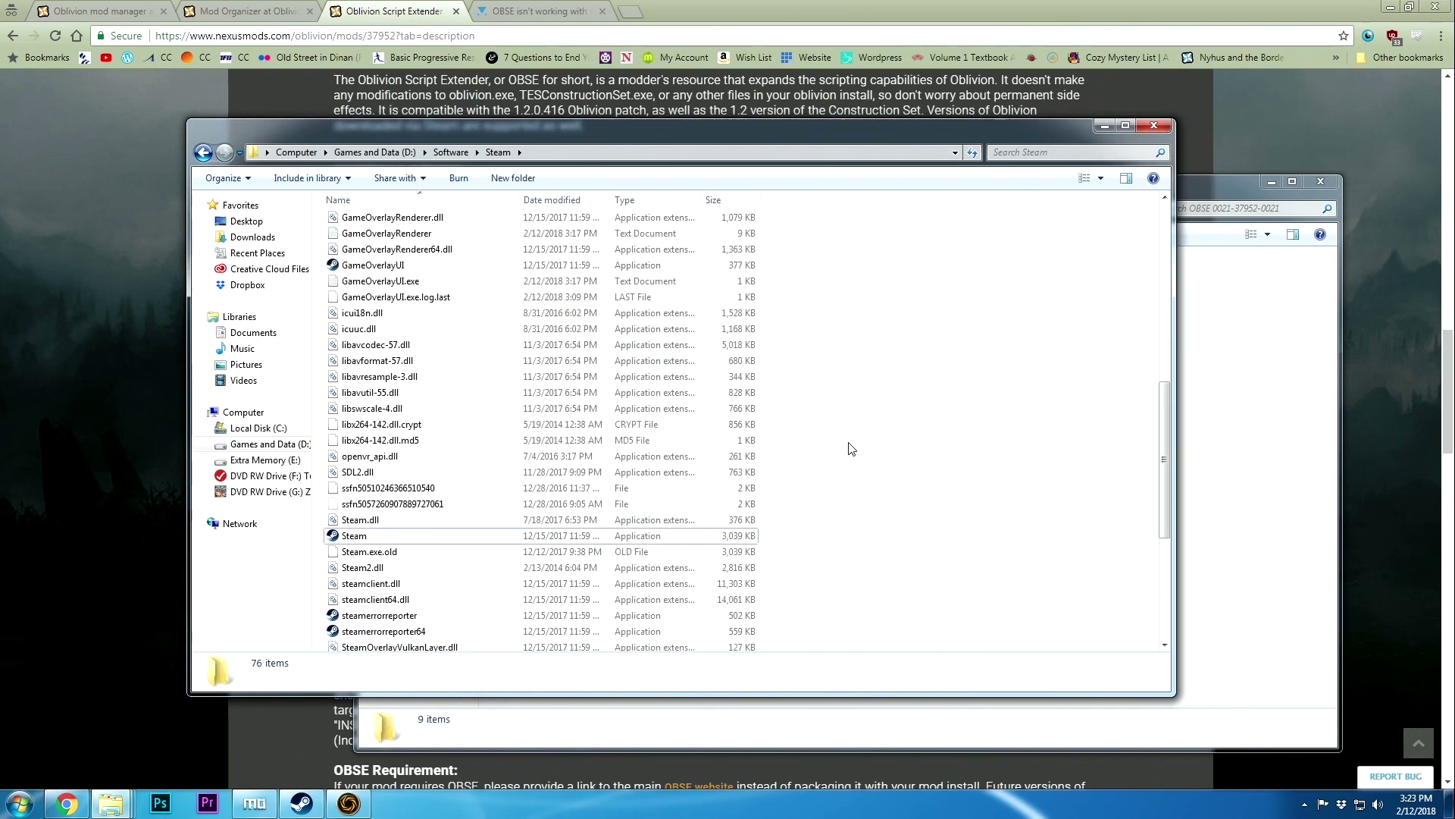
{"action": "scroll", "coordinate": [852, 449], "scroll_direction": "up", "scroll_amount": 12}
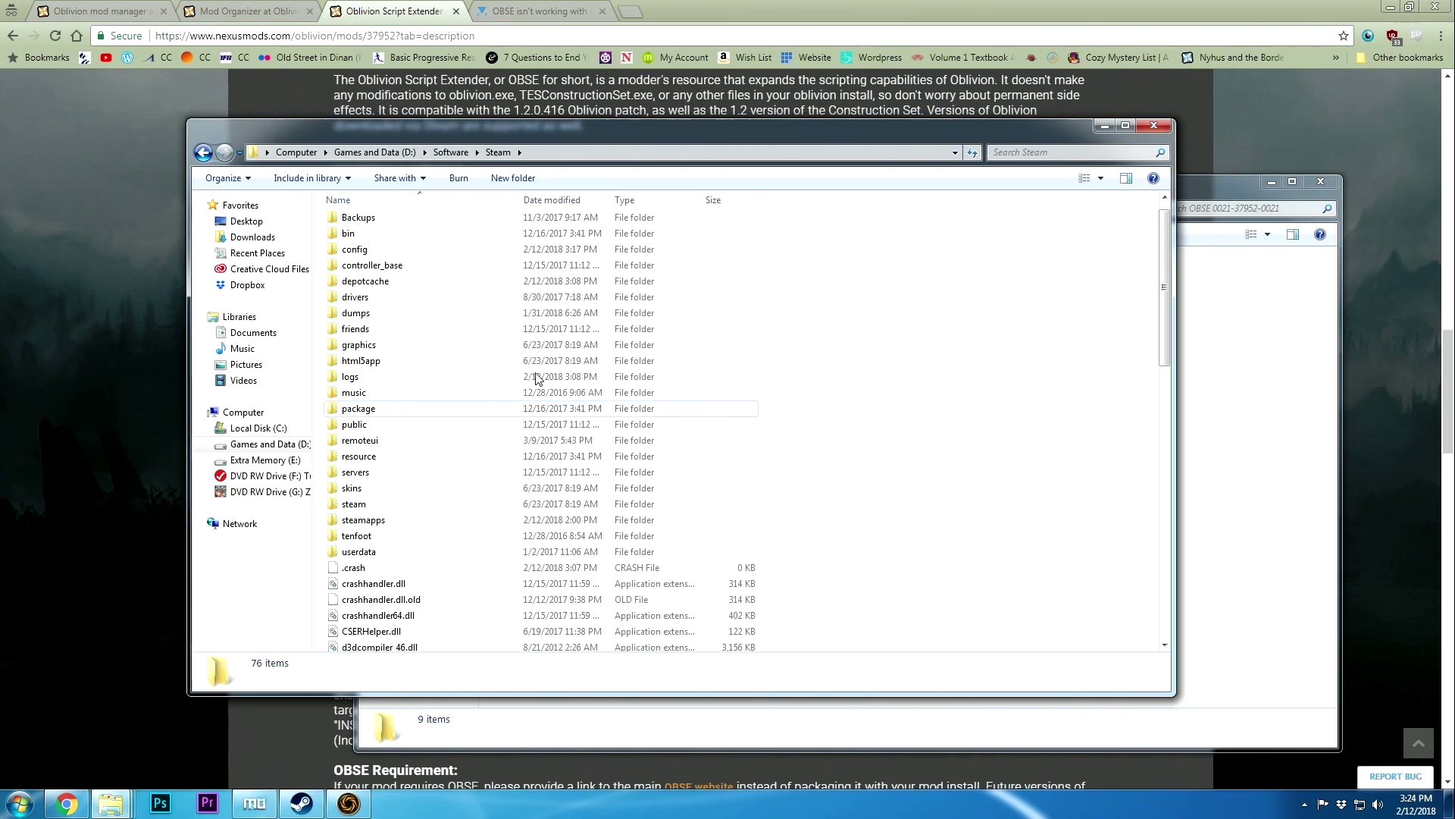
Switch to the "OBSE isn't working with steam" forum thread and find post #9 with the older steam loader link
{"action": "left_click", "coordinate": [539, 11]}
{"action": "scroll", "coordinate": [657, 352], "scroll_direction": "up", "scroll_amount": 20}
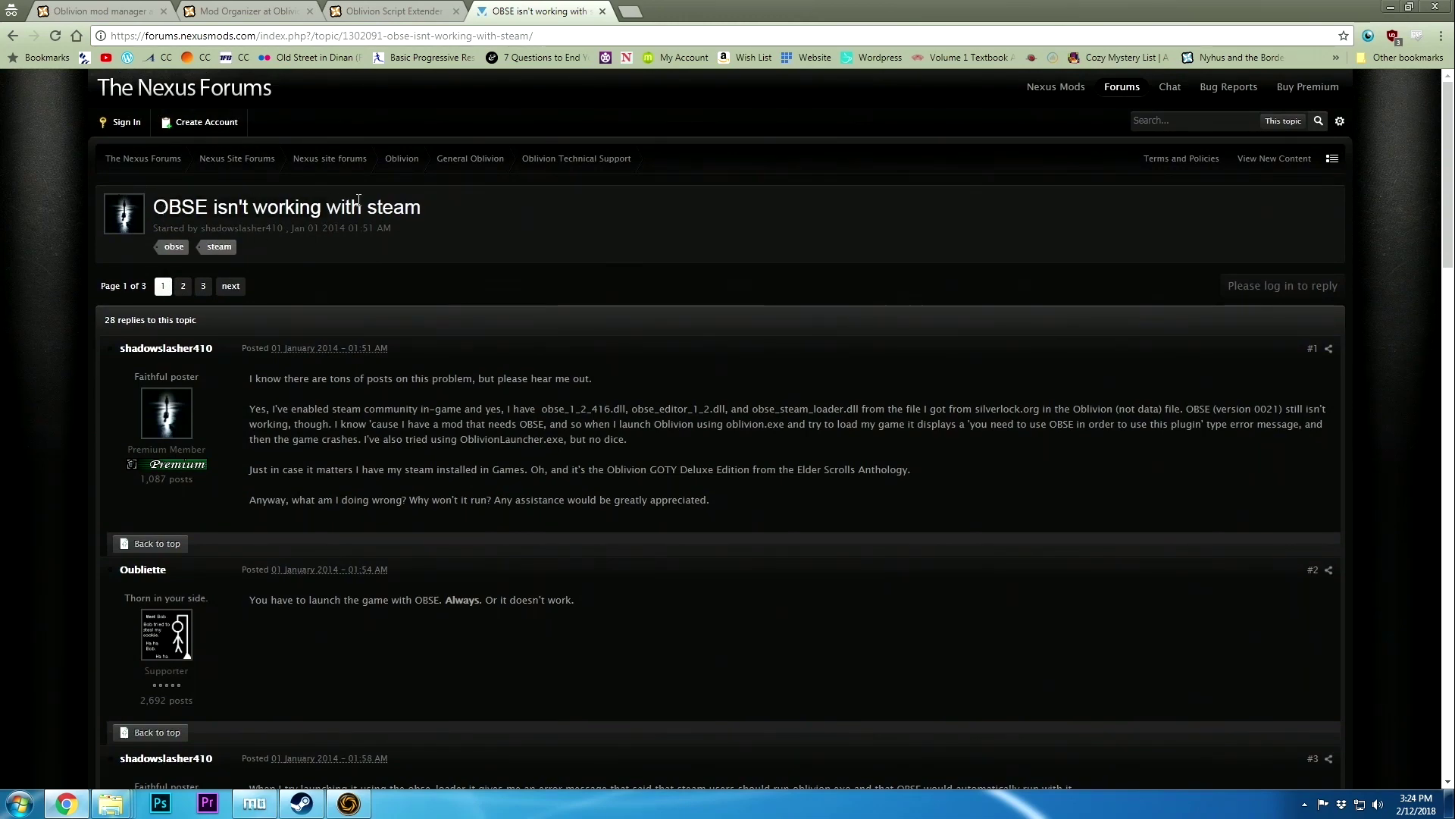
{"action": "scroll", "coordinate": [612, 351], "scroll_direction": "down", "scroll_amount": 14}
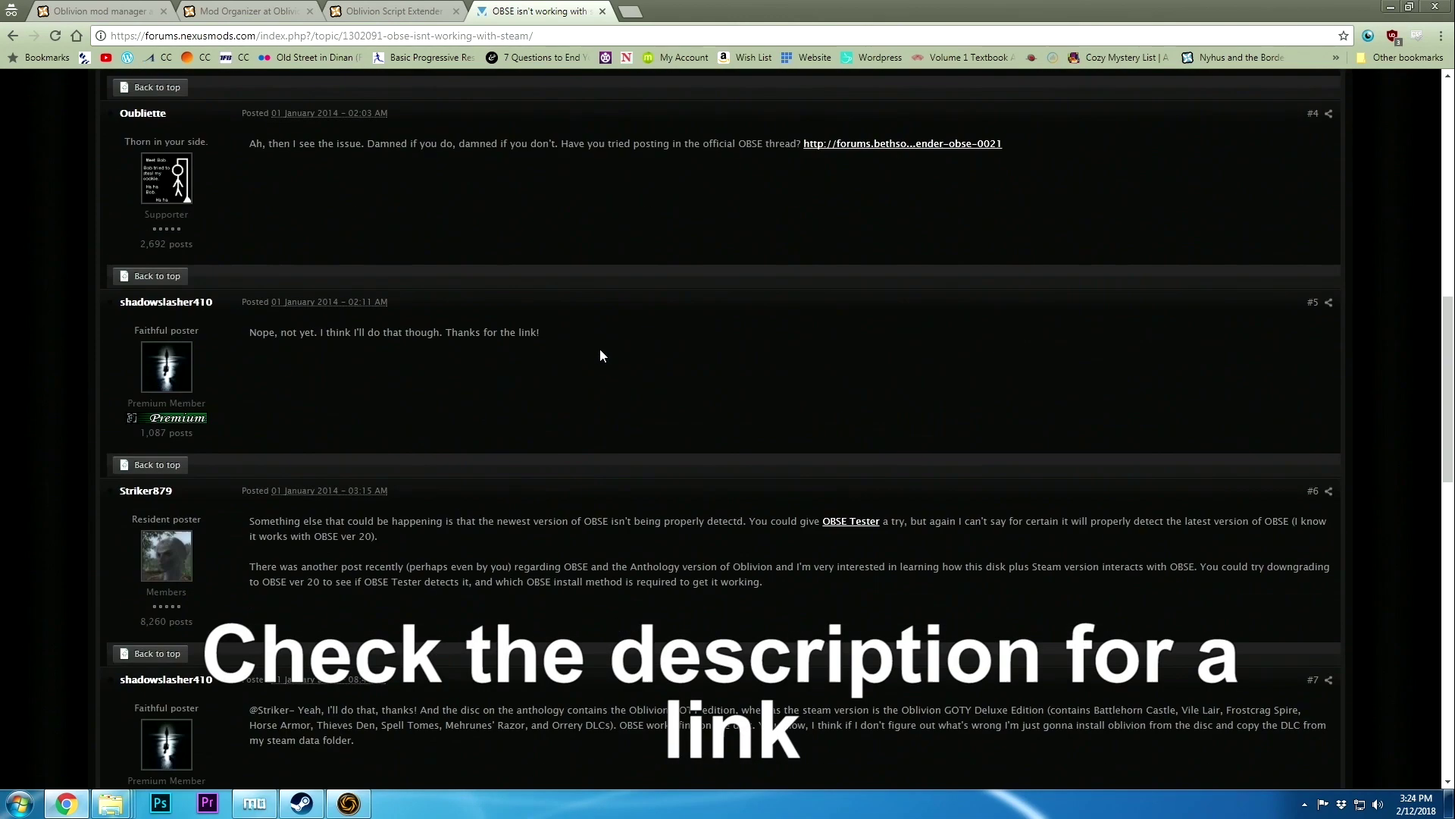
{"action": "scroll", "coordinate": [670, 370], "scroll_direction": "down", "scroll_amount": 8}
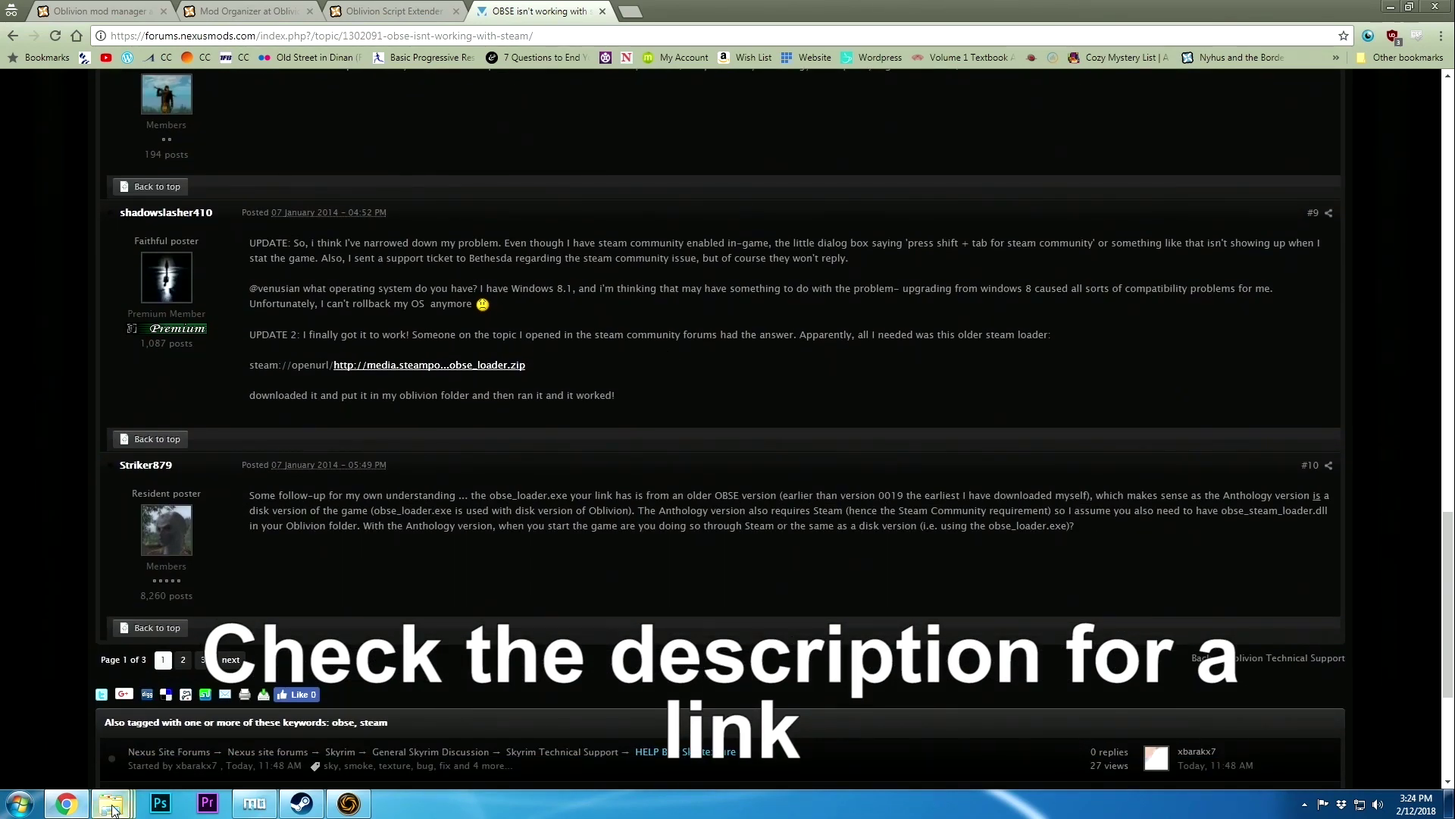
{"action": "mouse_move", "coordinate": [112, 810]}
{"action": "left_click", "coordinate": [455, 728]}
{"action": "left_click", "coordinate": [533, 358]}
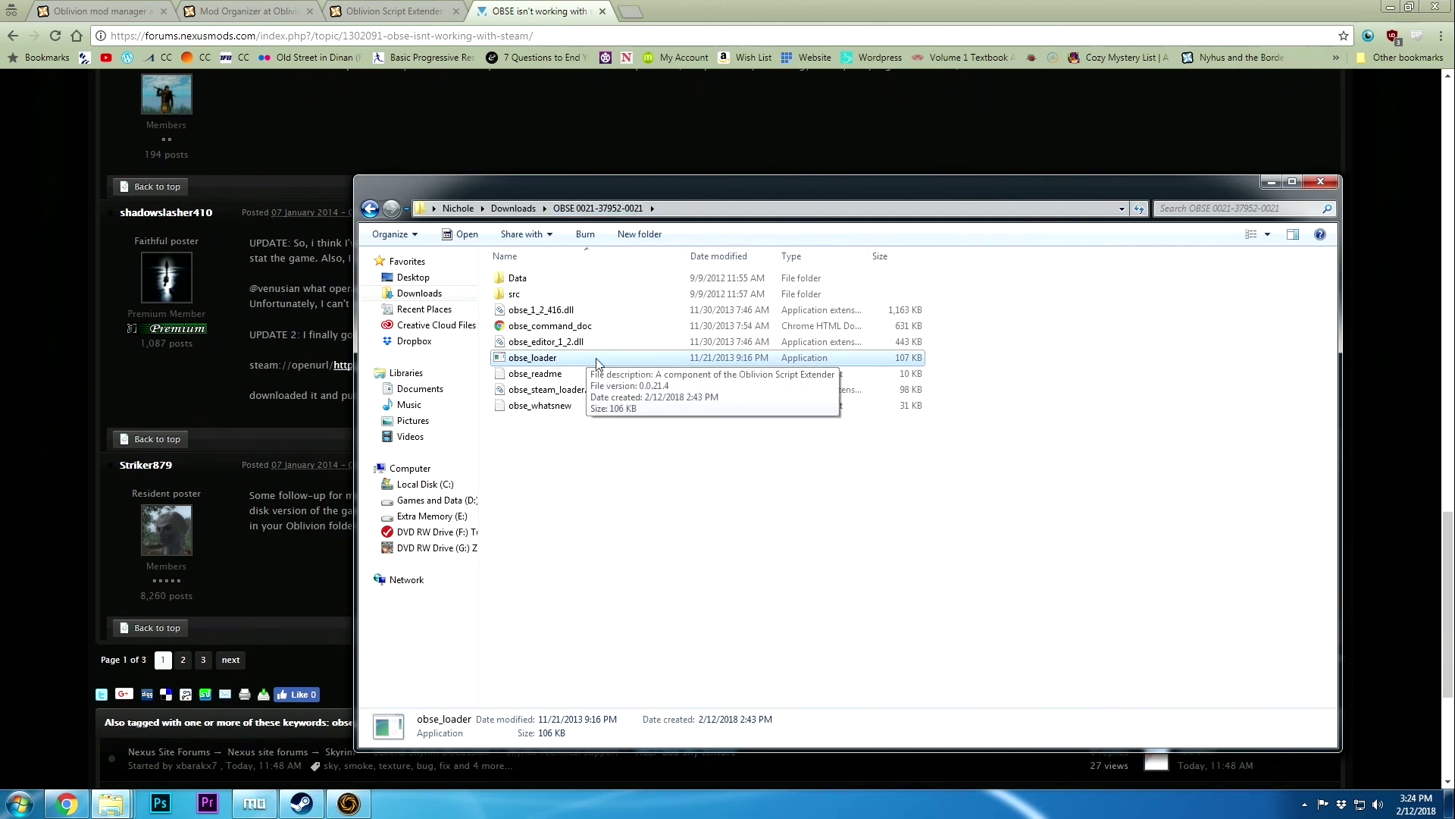
{"action": "left_click_drag", "start_coordinate": [648, 196], "coordinate": [589, 411]}
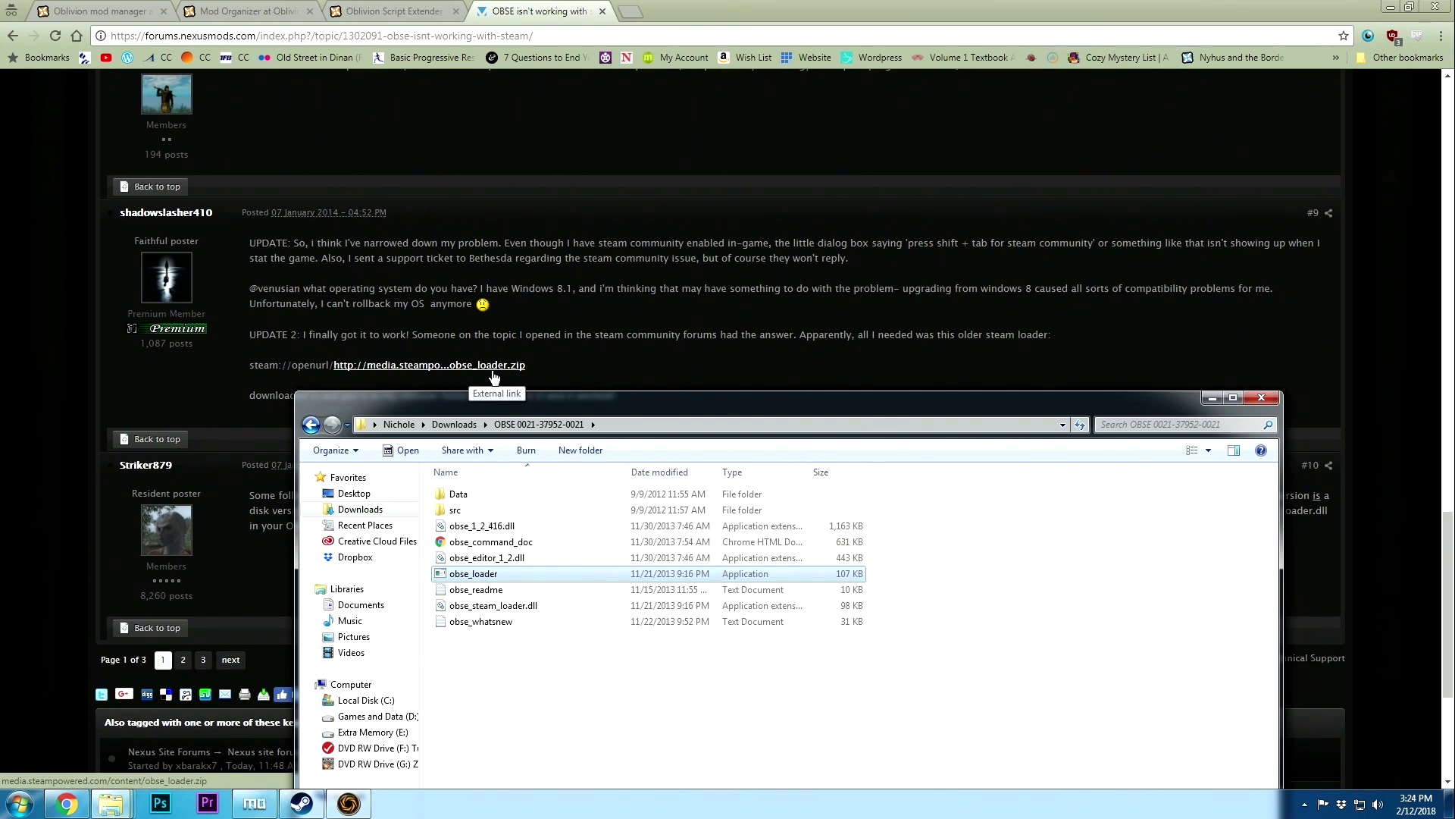
{"action": "left_click_drag", "start_coordinate": [576, 410], "coordinate": [571, 208]}
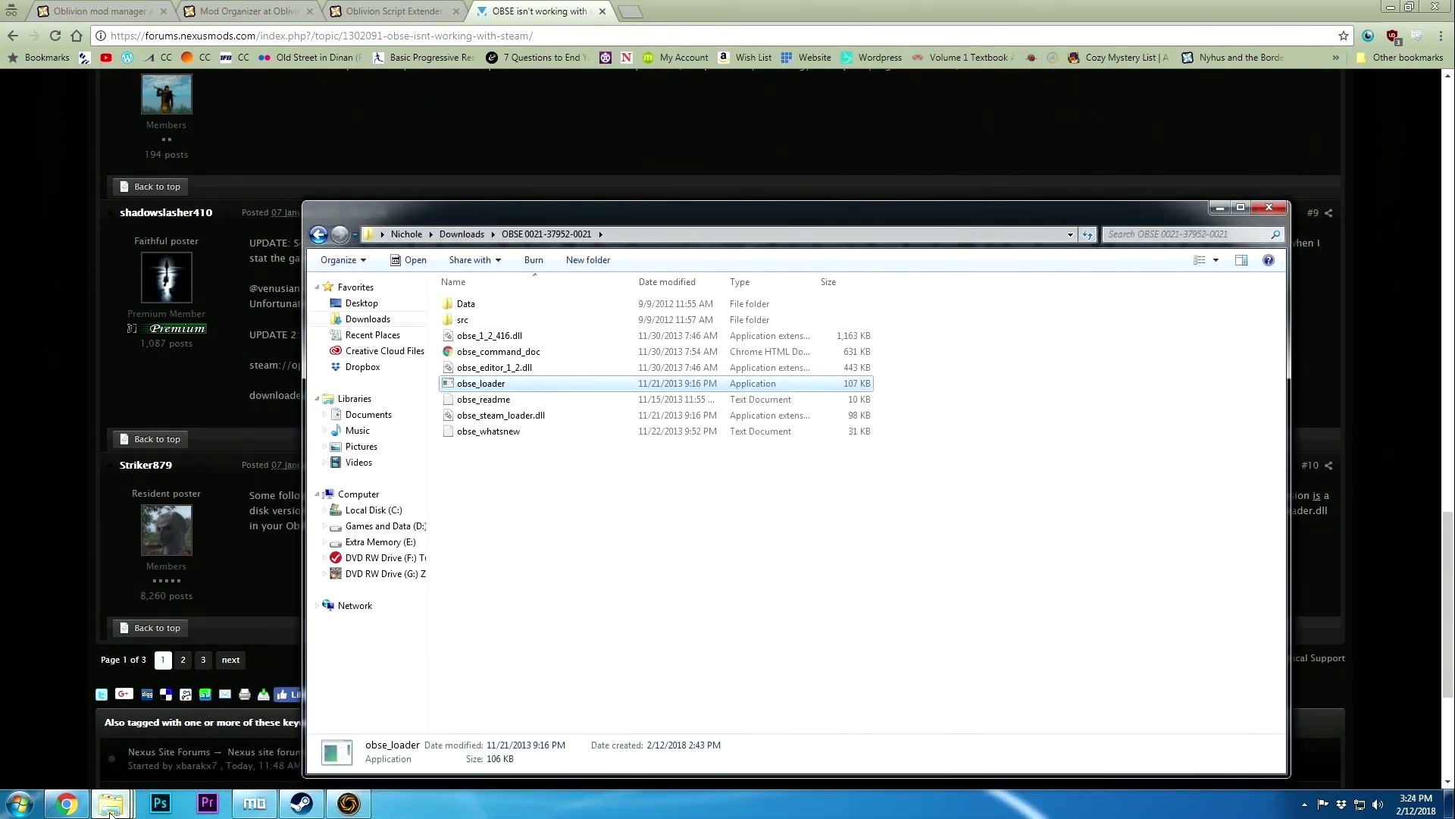
Bring up the Steam folder window, open steamapps\common\Oblivion and select the obse_loader application there
{"action": "mouse_move", "coordinate": [109, 810]}
{"action": "left_click", "coordinate": [262, 720]}
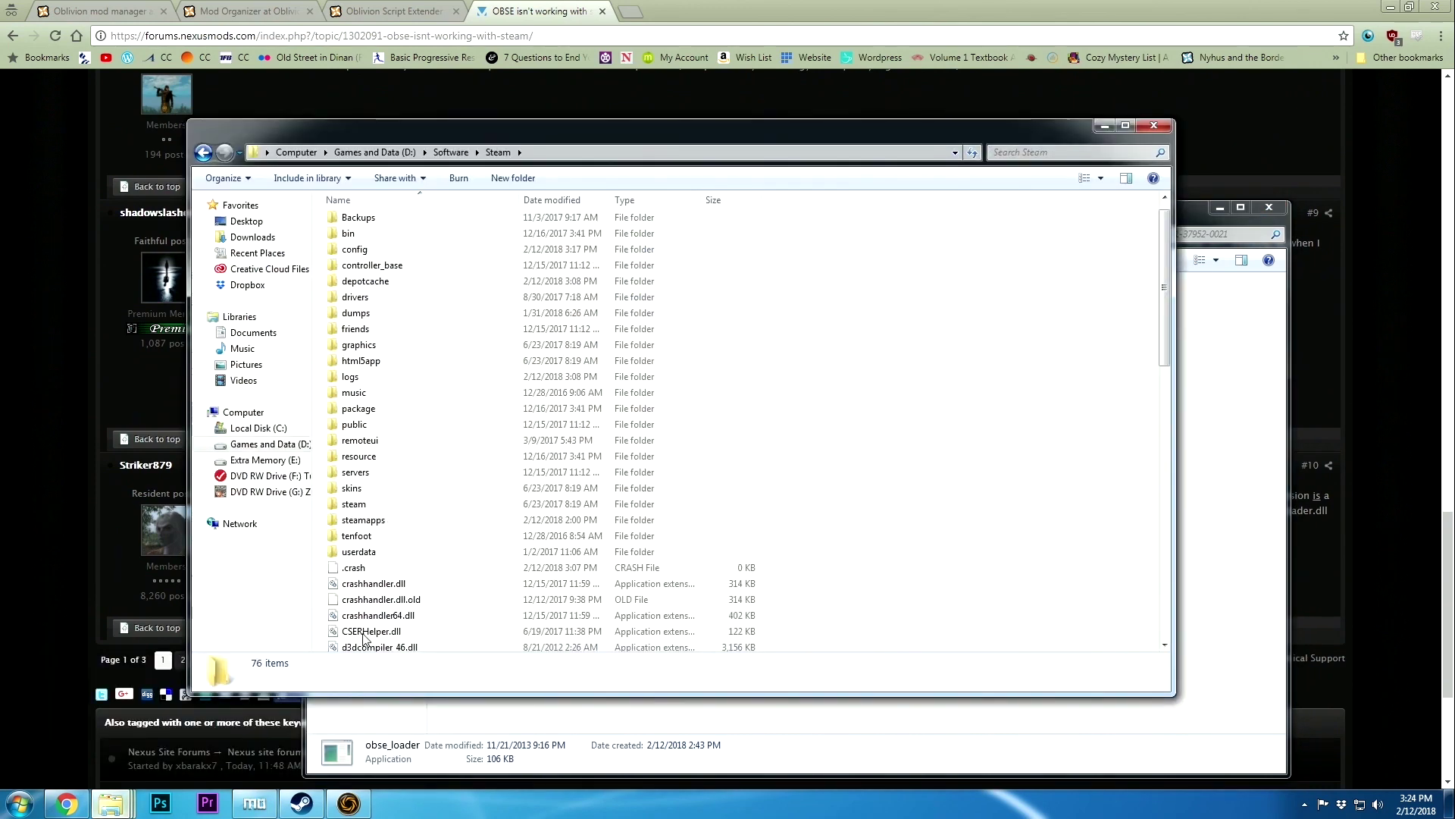
{"action": "double_click", "coordinate": [443, 529]}
{"action": "double_click", "coordinate": [409, 220]}
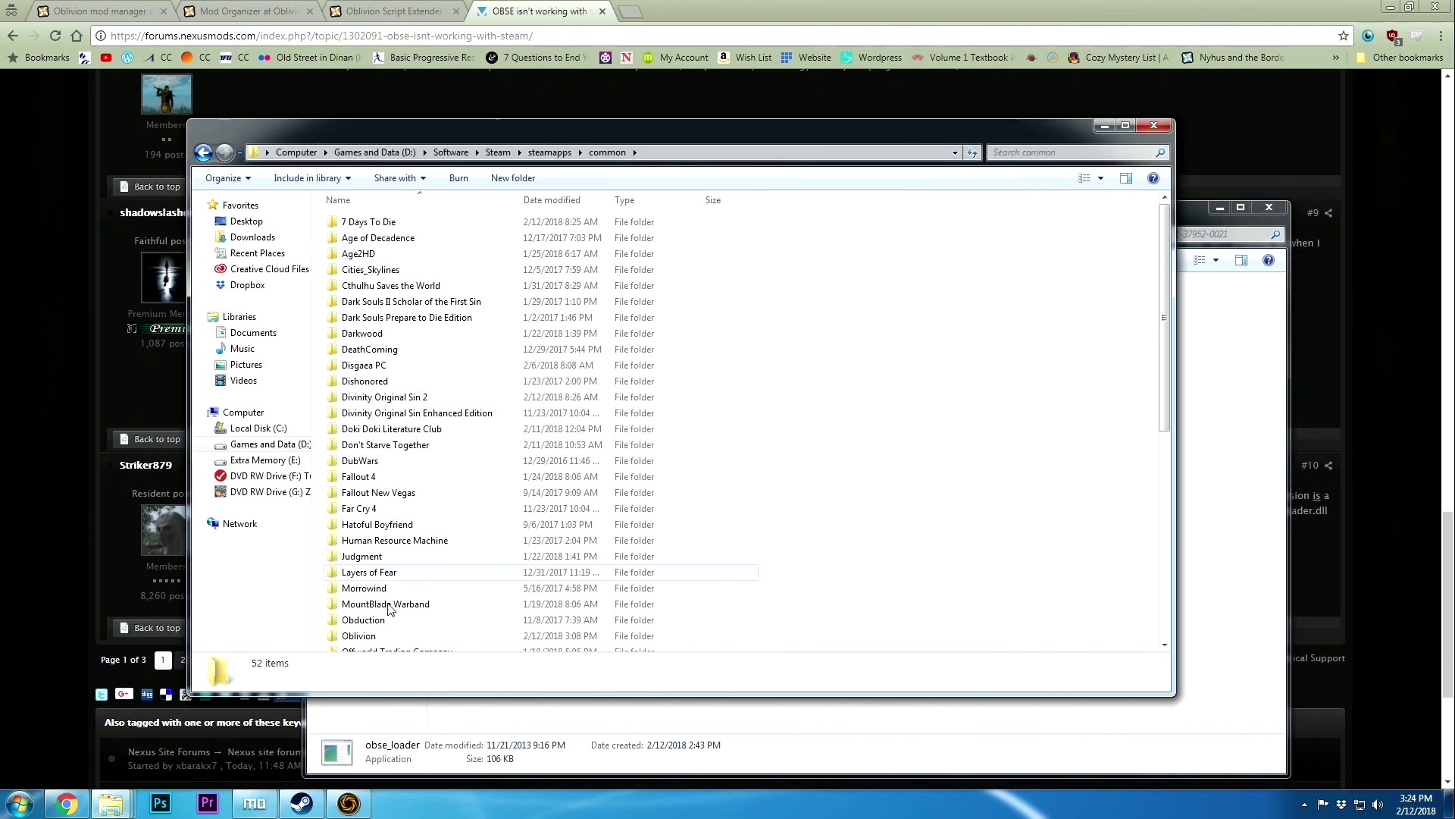
{"action": "double_click", "coordinate": [364, 637]}
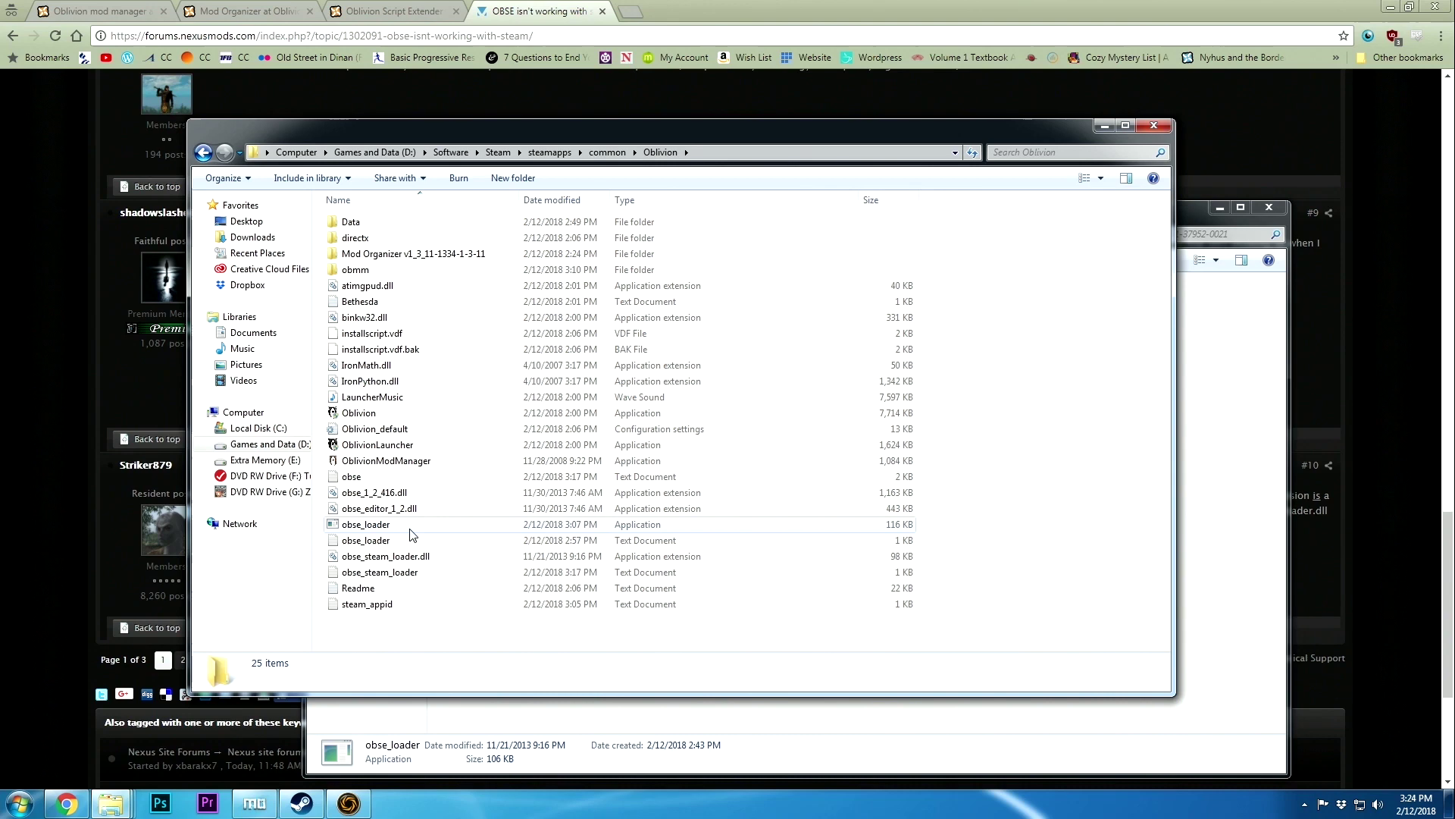
{"action": "left_click", "coordinate": [410, 528]}
{"action": "key", "text": "super+Down"}
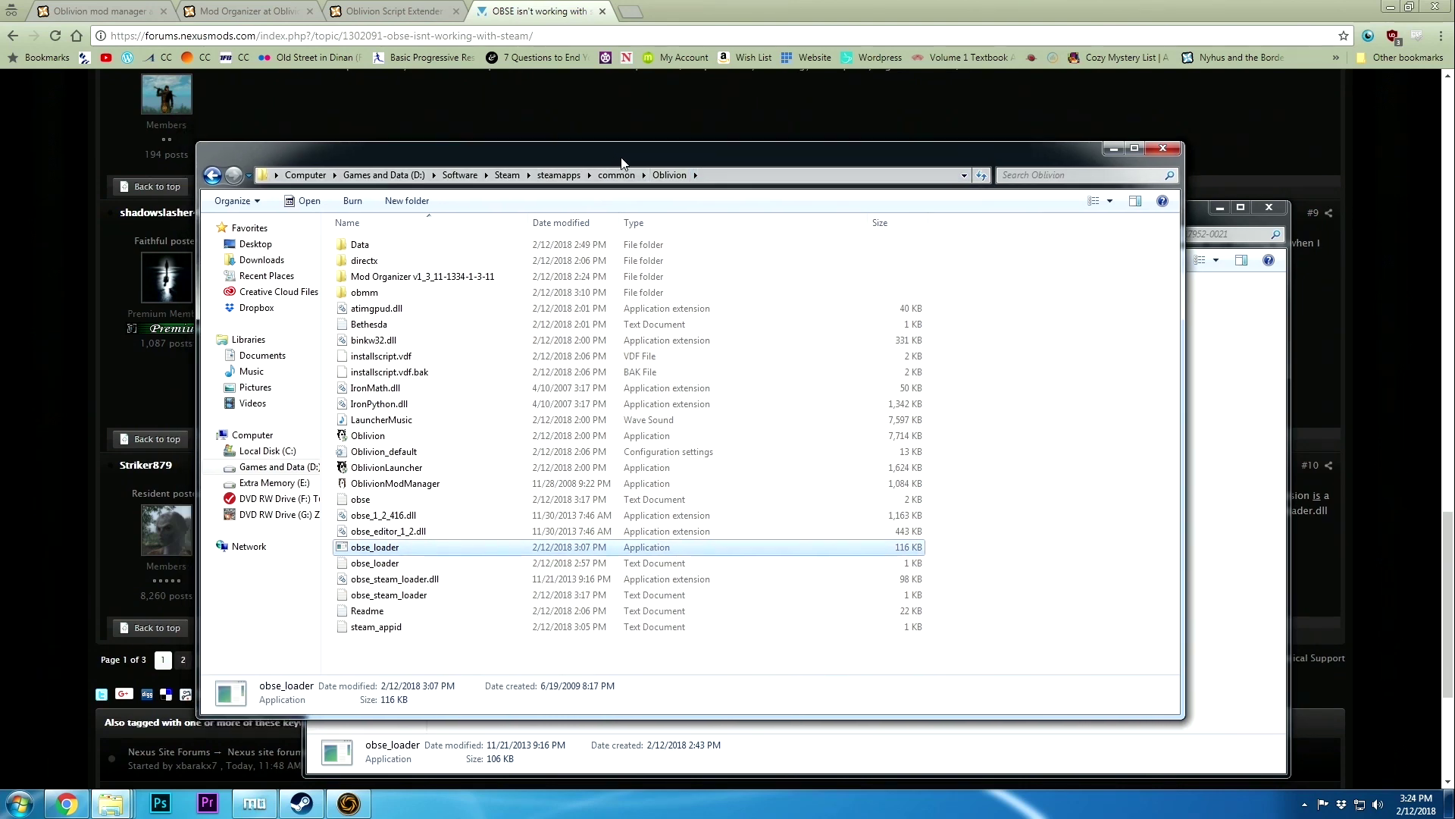
{"action": "key", "text": "super+Up"}
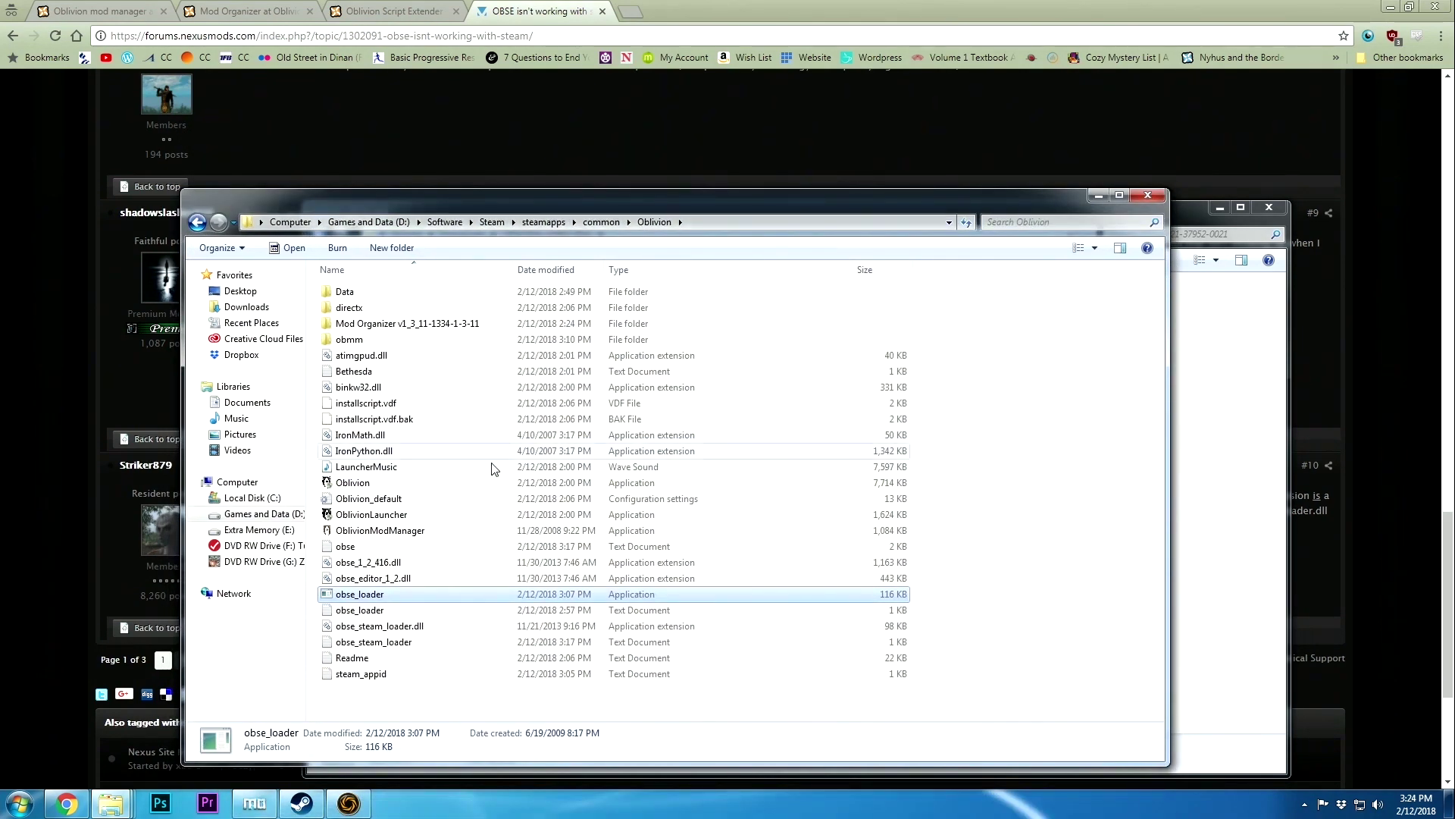
Switch to Steam, launch The Elder Scrolls IV: Oblivion from the library, and start the game from its launcher
{"action": "left_click", "coordinate": [302, 807]}
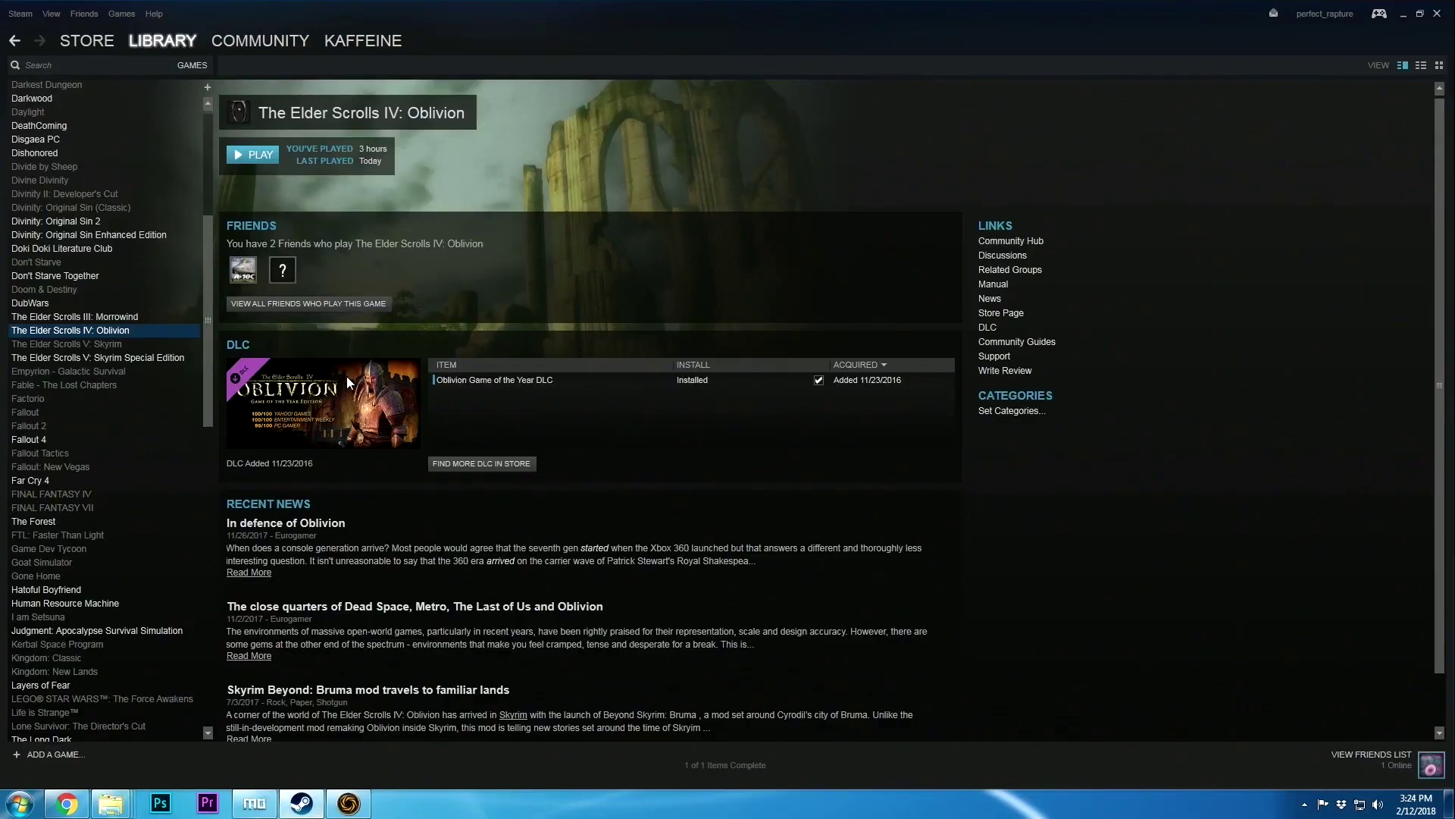
{"action": "left_click", "coordinate": [244, 156]}
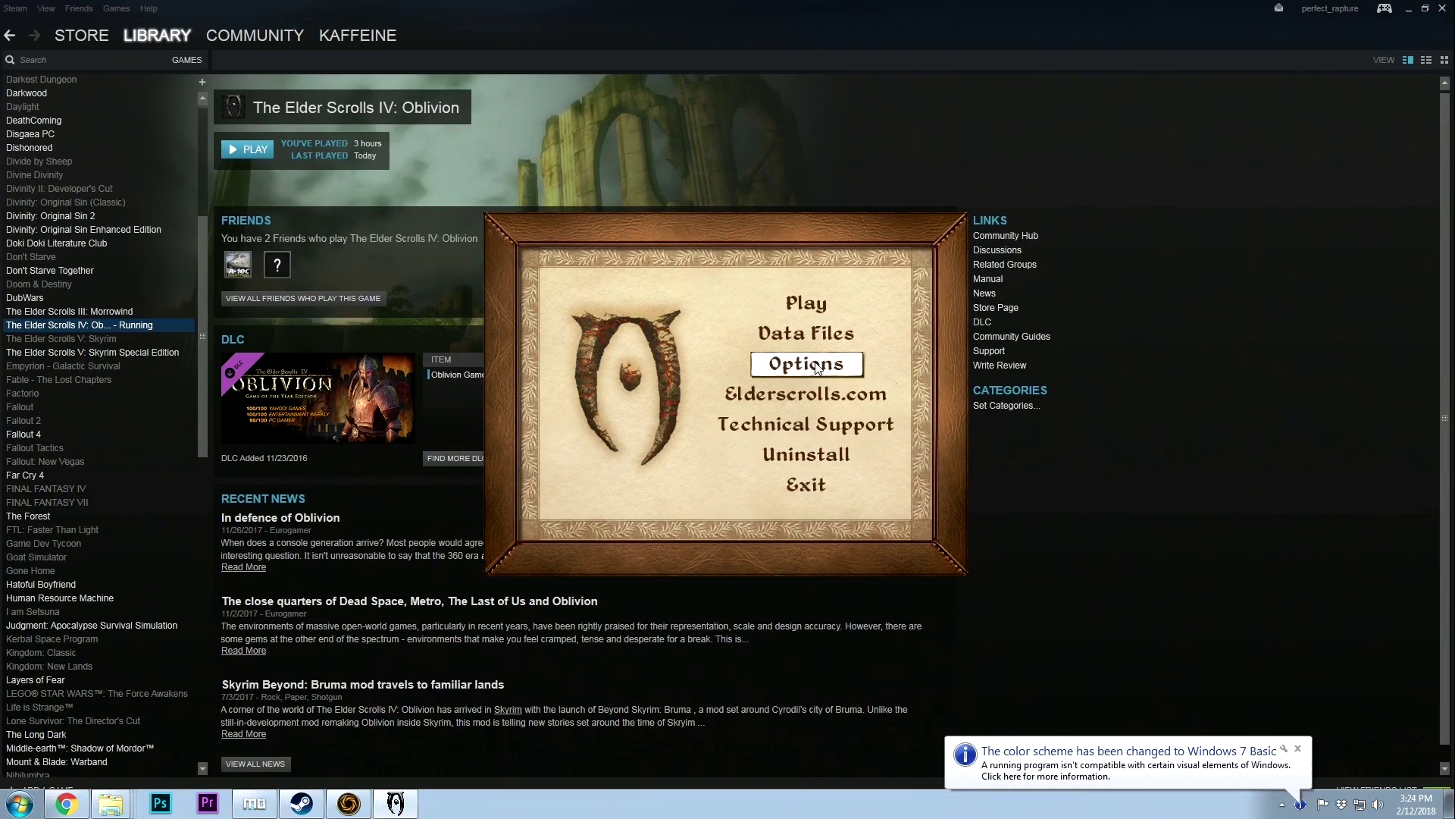
{"action": "left_click", "coordinate": [805, 305]}
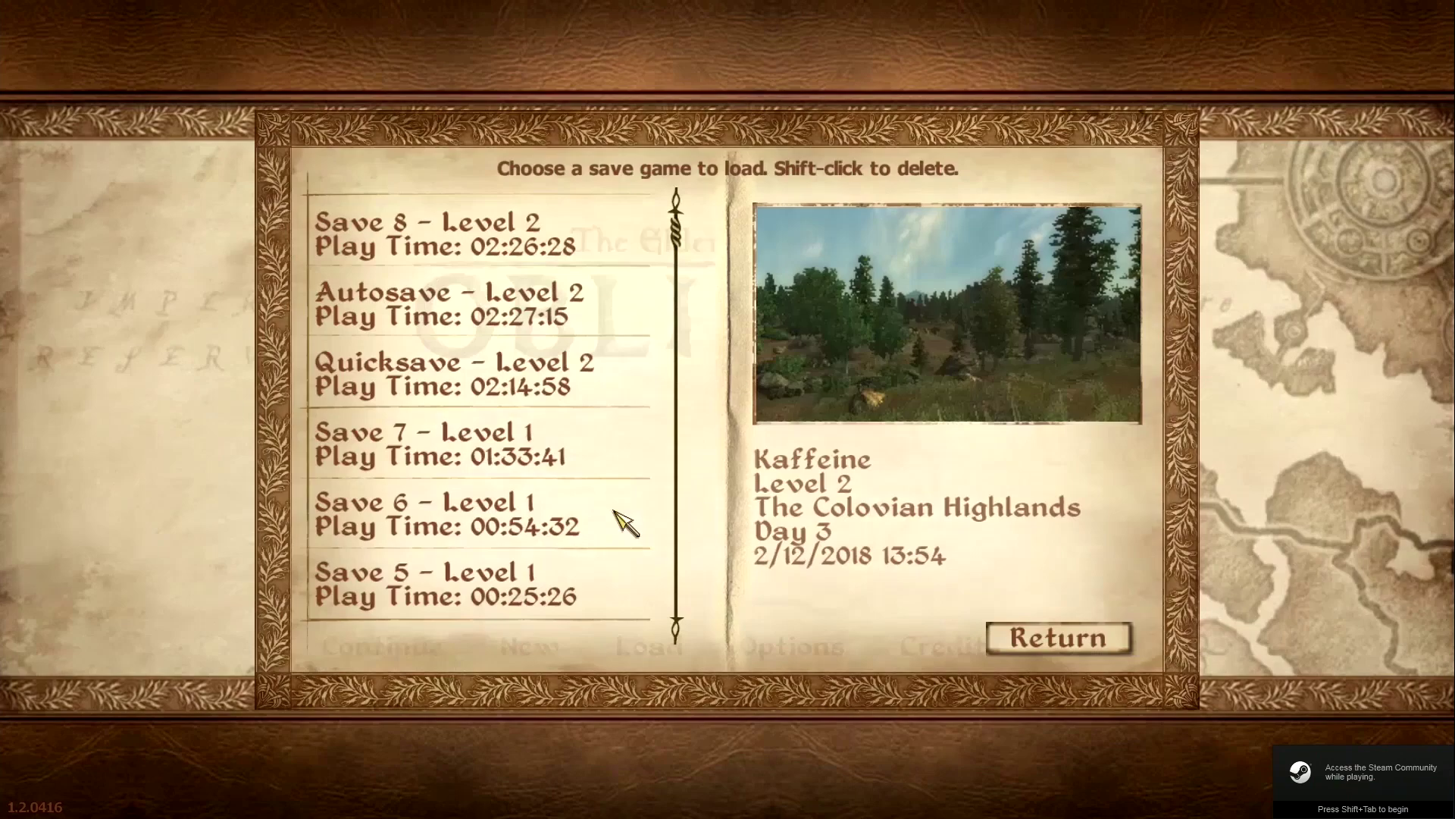
Load Save 8 - Level 2, accepting the missing content, and go through both OBSE test message boxes
{"action": "left_click", "coordinate": [540, 252]}
{"action": "left_click", "coordinate": [728, 419]}
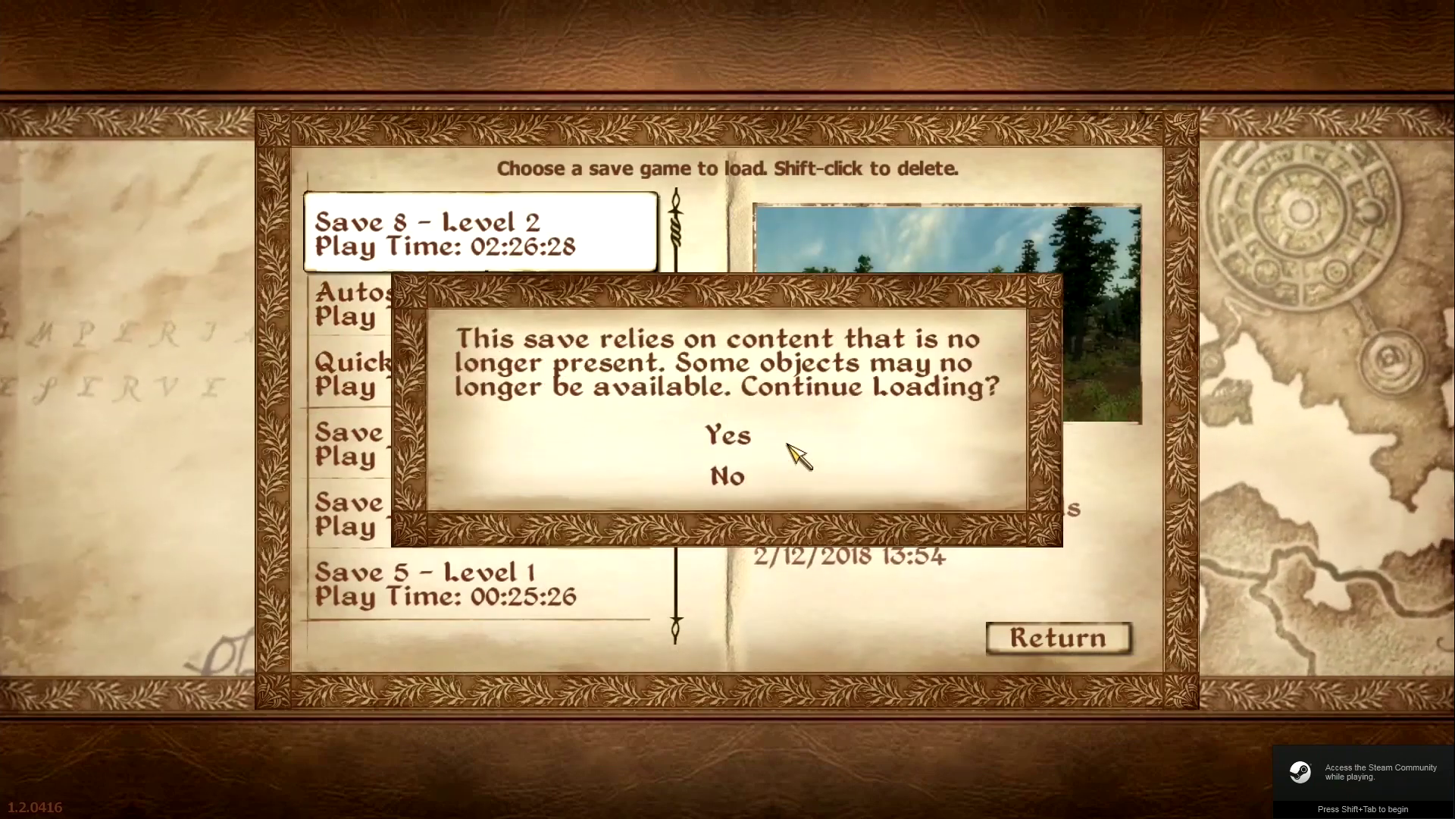
{"action": "left_click", "coordinate": [724, 436]}
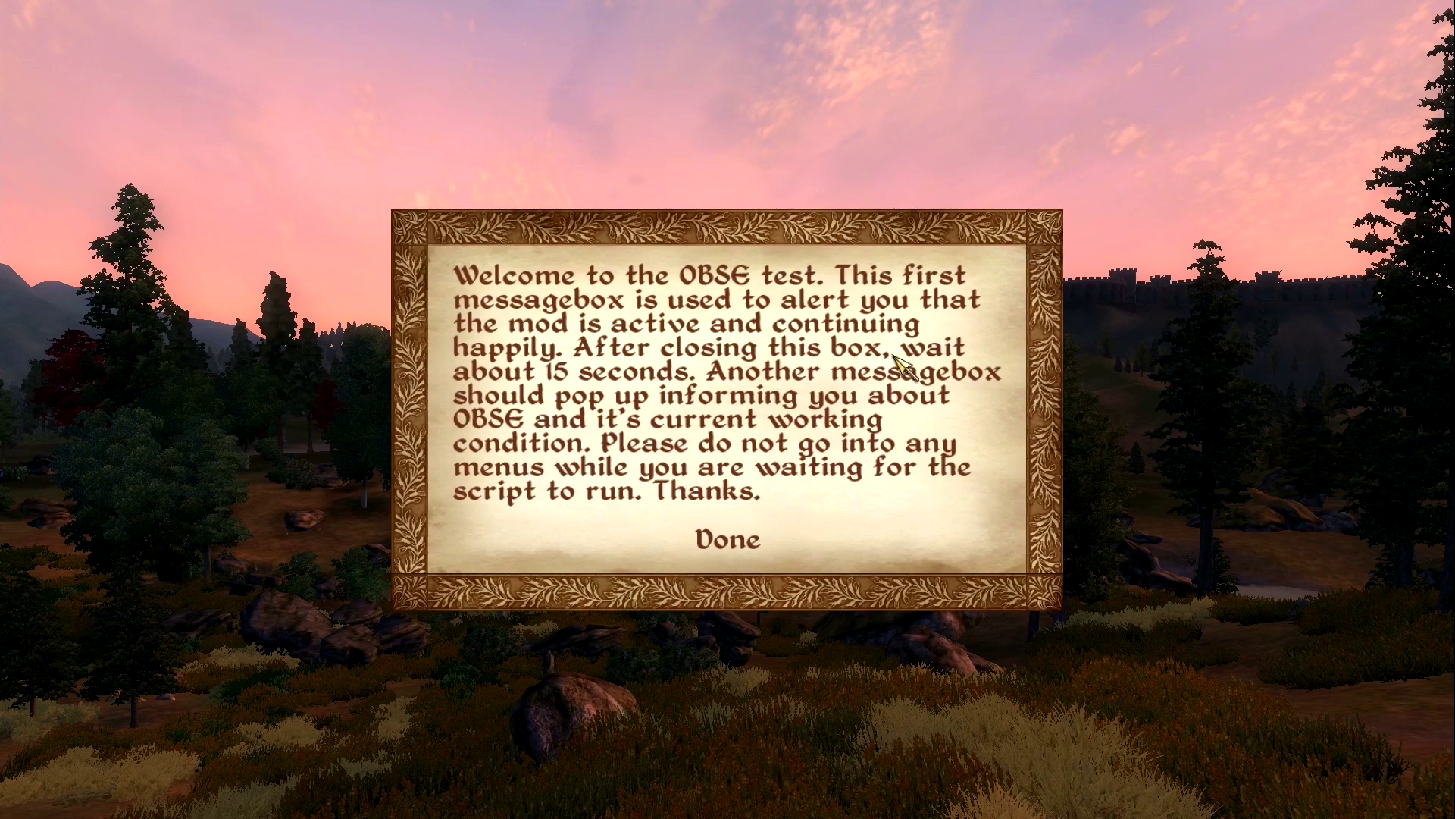
{"action": "left_click", "coordinate": [737, 537]}
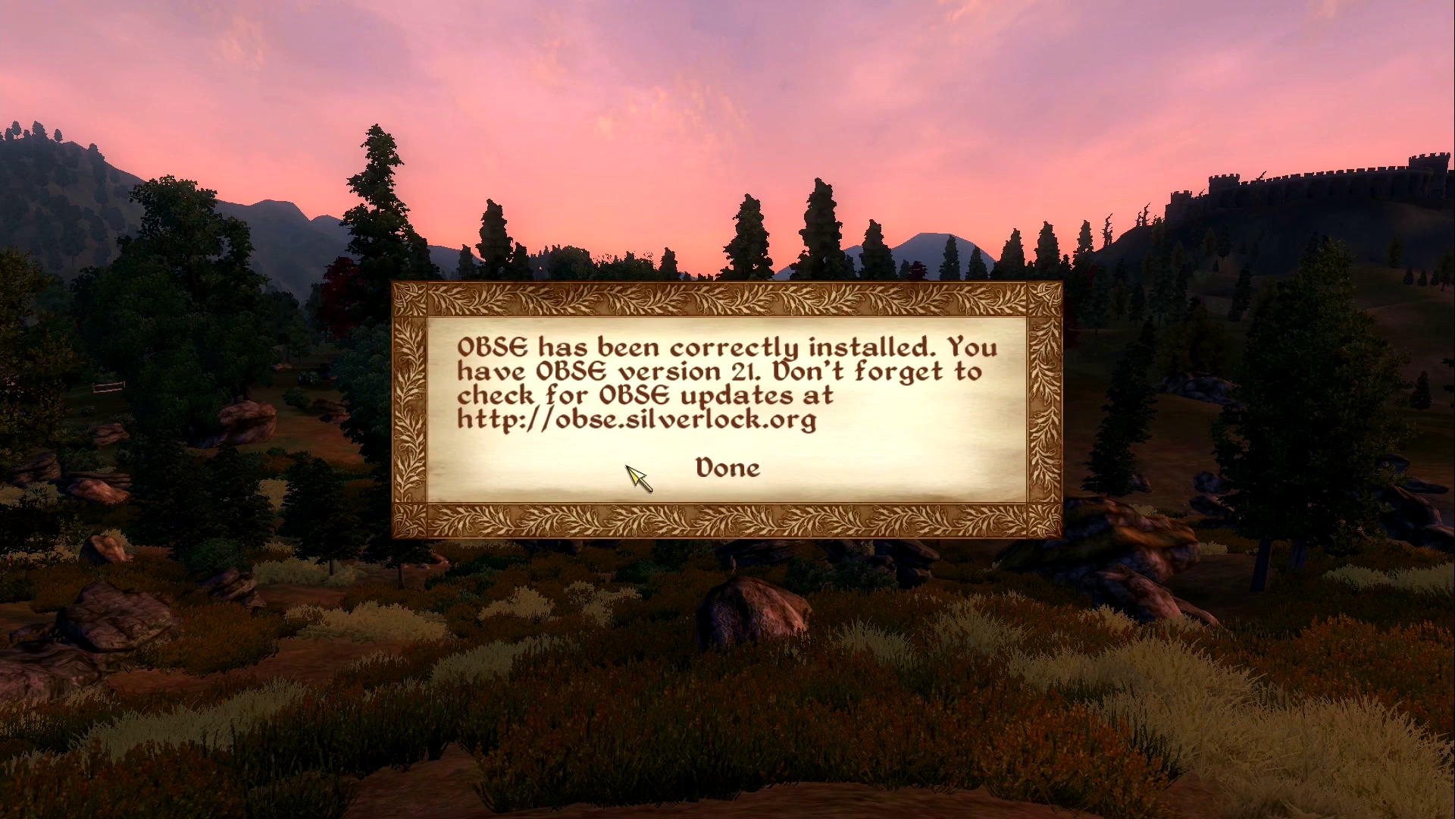
{"action": "left_click", "coordinate": [728, 468]}
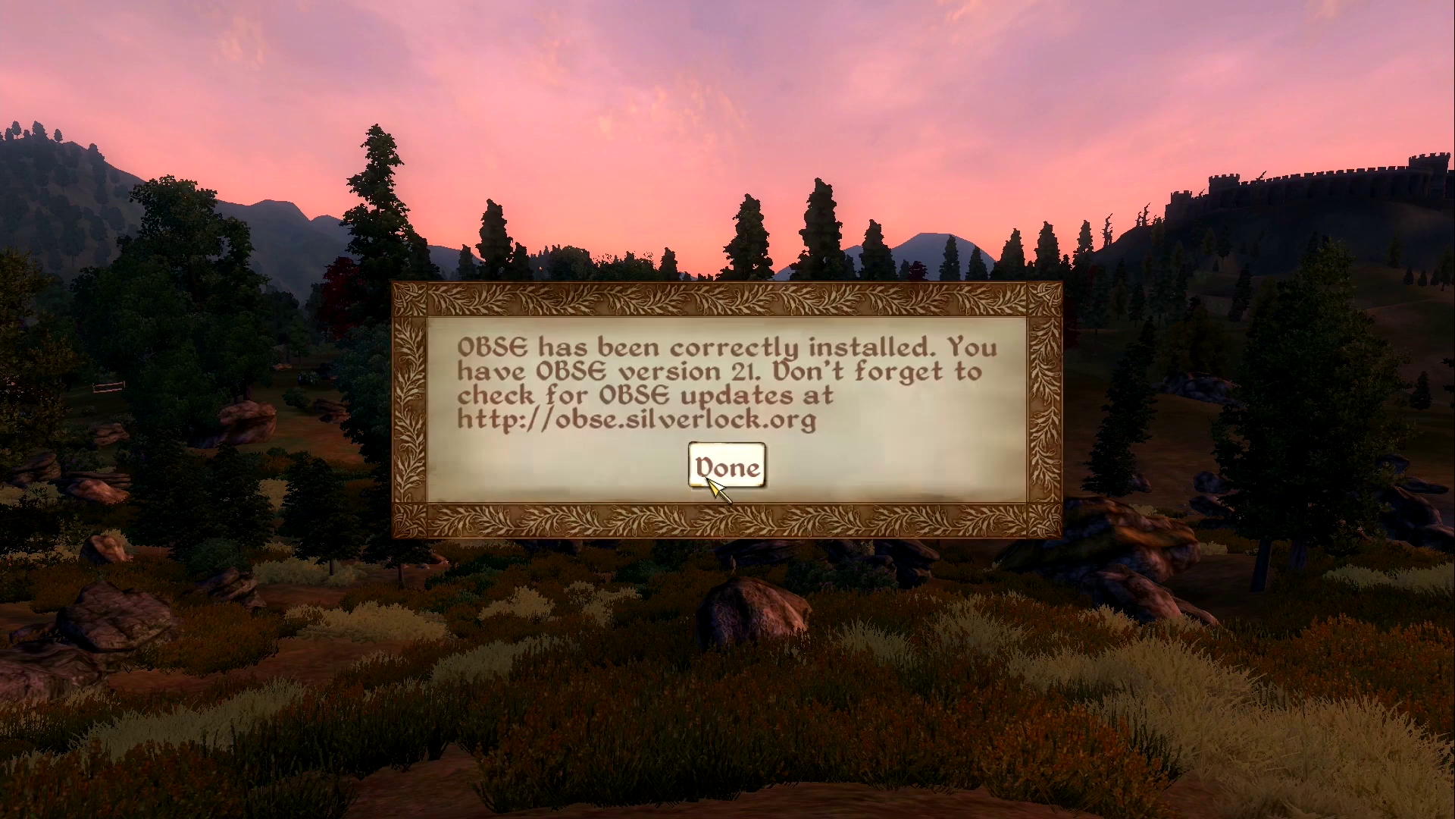
Pause the game and quit Oblivion, confirming the exit to the desktop
{"action": "key", "text": "Escape"}
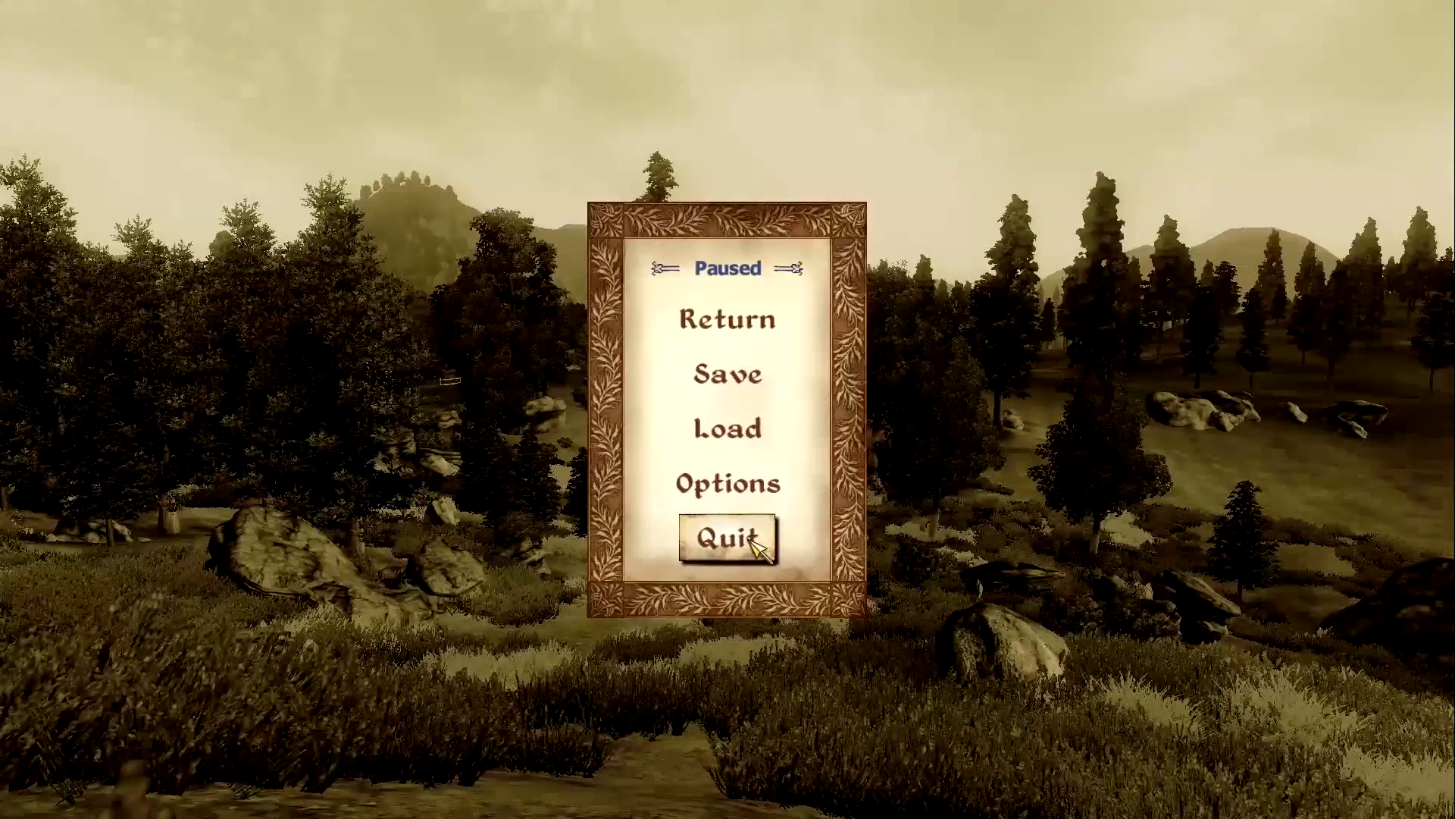
{"action": "left_click", "coordinate": [762, 540]}
{"action": "left_click", "coordinate": [773, 489]}
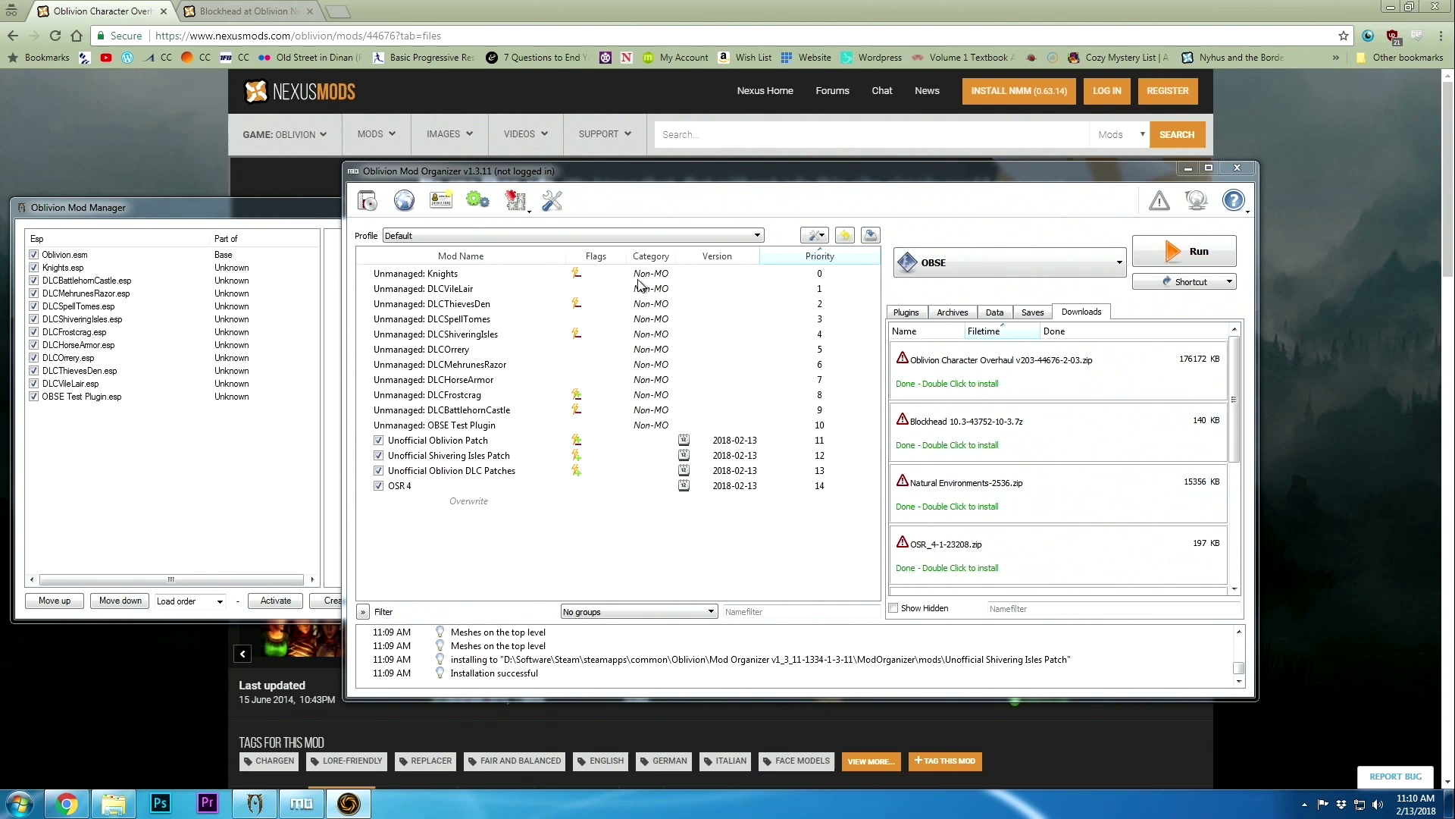
Switch to Chrome and open the description of the Oblivion Character Overhaul version 2 mod page
{"action": "left_click", "coordinate": [634, 9]}
{"action": "scroll", "coordinate": [351, 230], "scroll_direction": "down", "scroll_amount": 5}
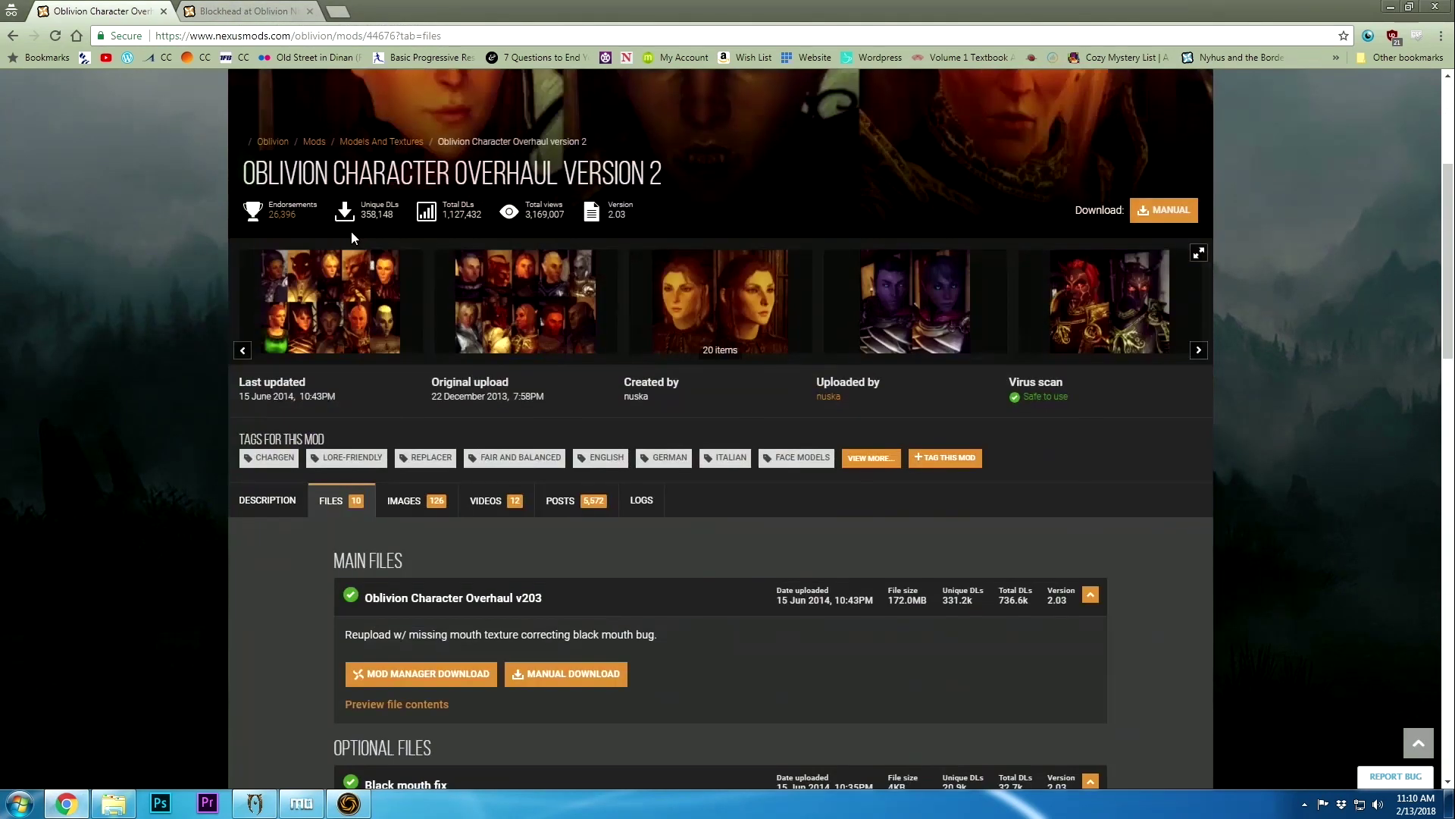
{"action": "scroll", "coordinate": [175, 269], "scroll_direction": "up", "scroll_amount": 4}
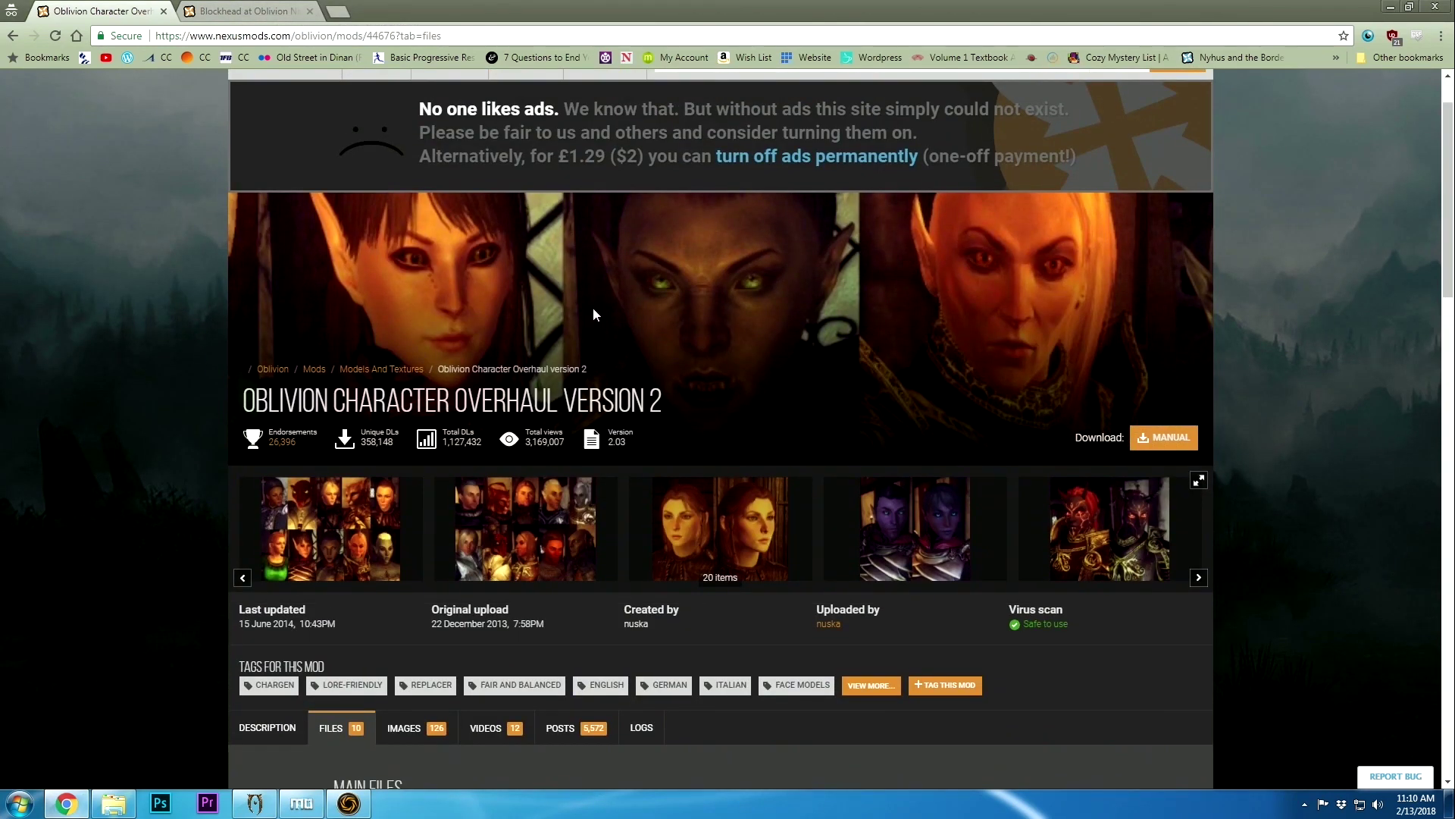
{"action": "scroll", "coordinate": [659, 377], "scroll_direction": "up", "scroll_amount": 1}
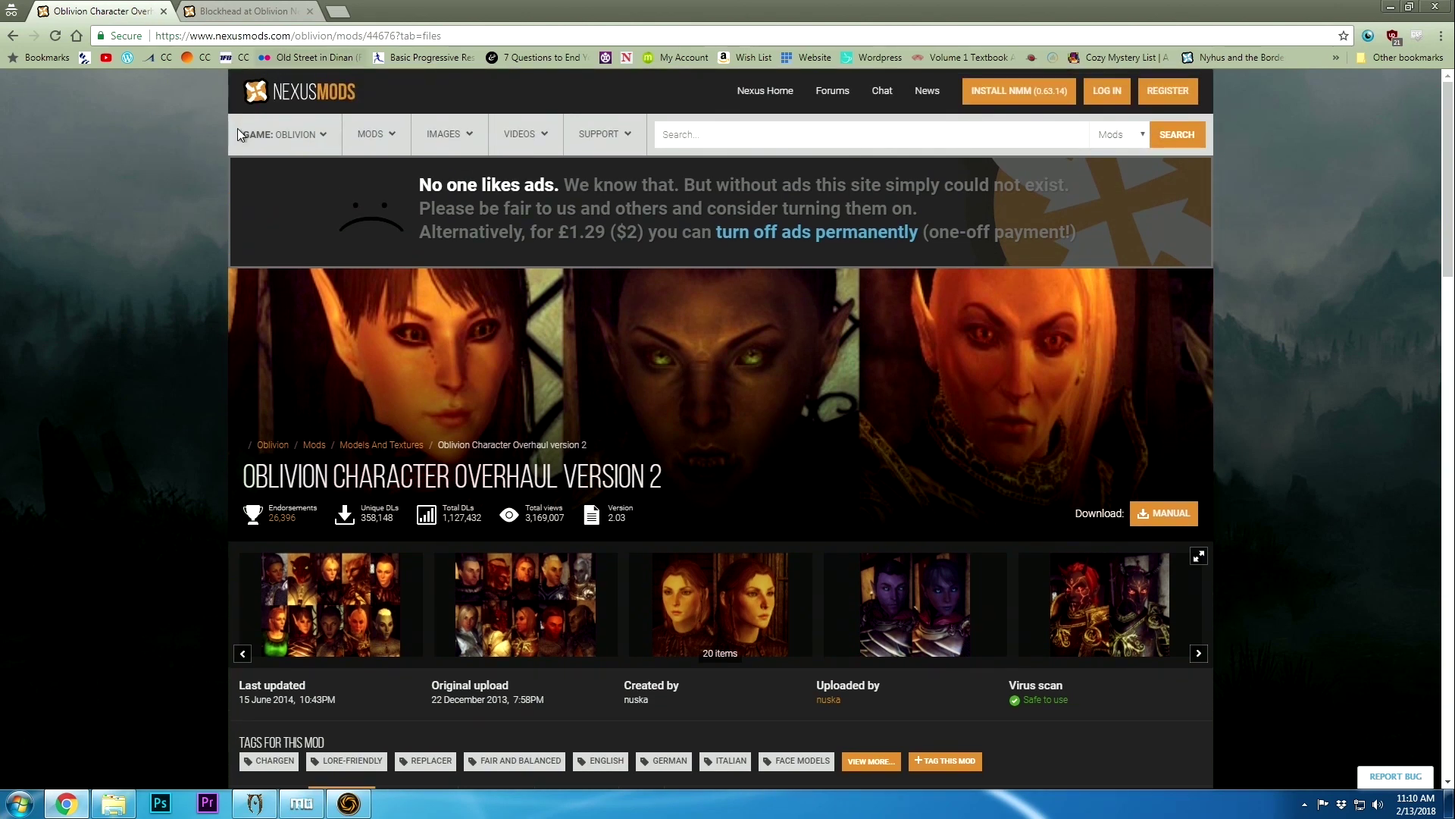
{"action": "scroll", "coordinate": [191, 373], "scroll_direction": "down", "scroll_amount": 11}
{"action": "scroll", "coordinate": [192, 370], "scroll_direction": "up", "scroll_amount": 6}
{"action": "left_click", "coordinate": [273, 421]}
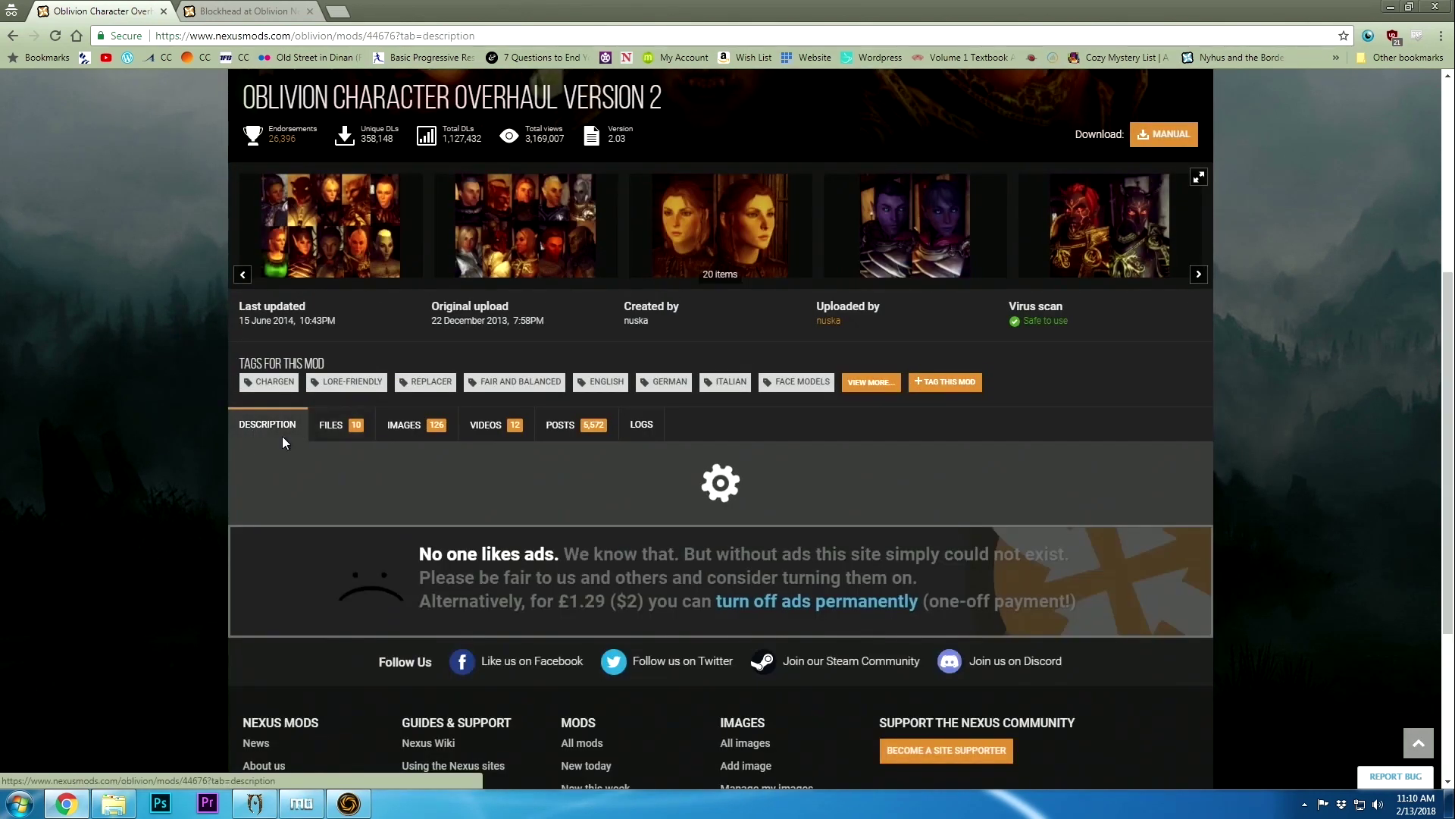
Expand the mod's Requirements section and read its Nexus requirements, mandatory requirements and installation instructions
{"action": "scroll", "coordinate": [135, 452], "scroll_direction": "down", "scroll_amount": 2}
{"action": "scroll", "coordinate": [252, 447], "scroll_direction": "down", "scroll_amount": 5}
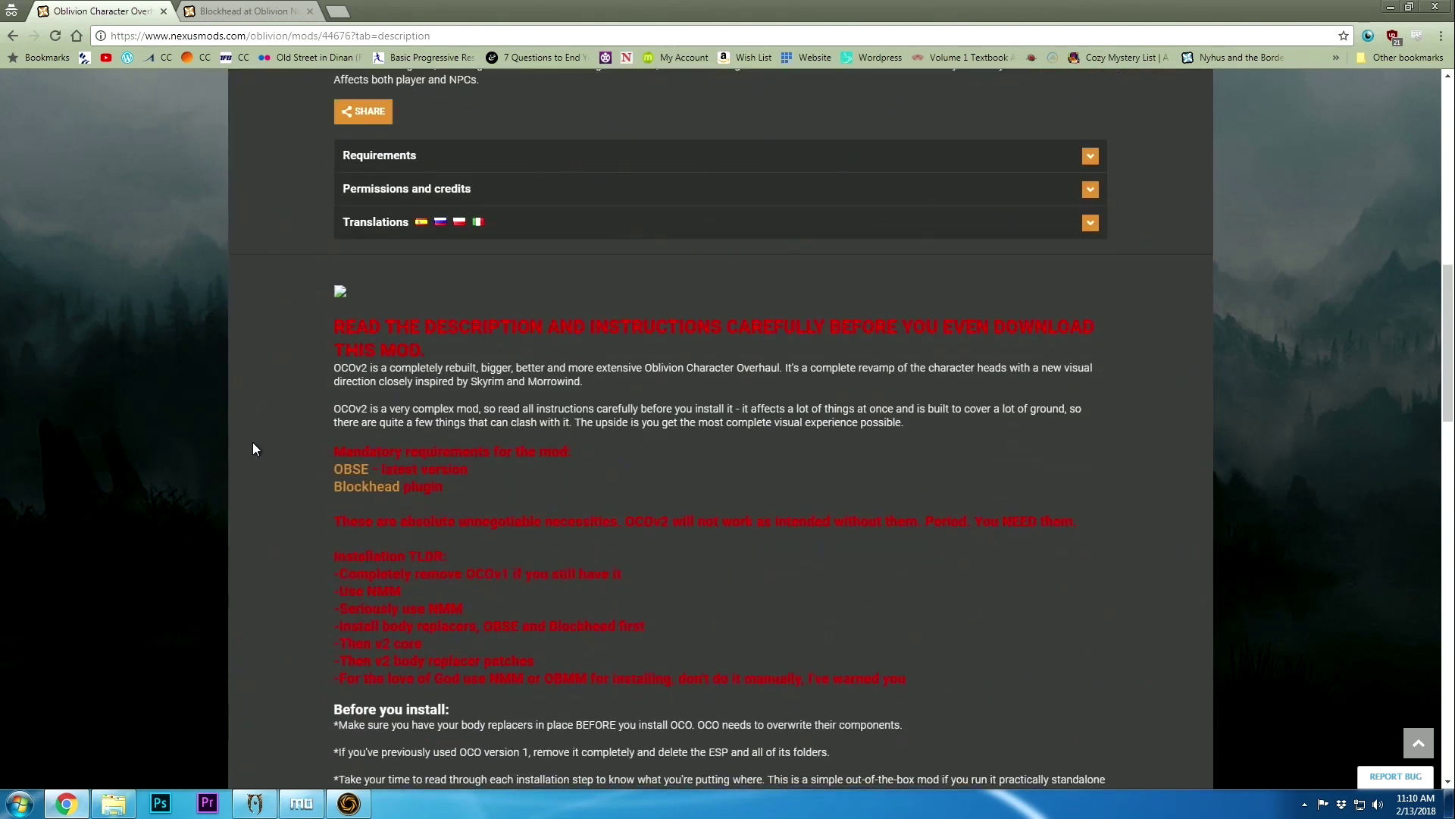
{"action": "scroll", "coordinate": [445, 232], "scroll_direction": "up", "scroll_amount": 2}
{"action": "left_click", "coordinate": [445, 232]}
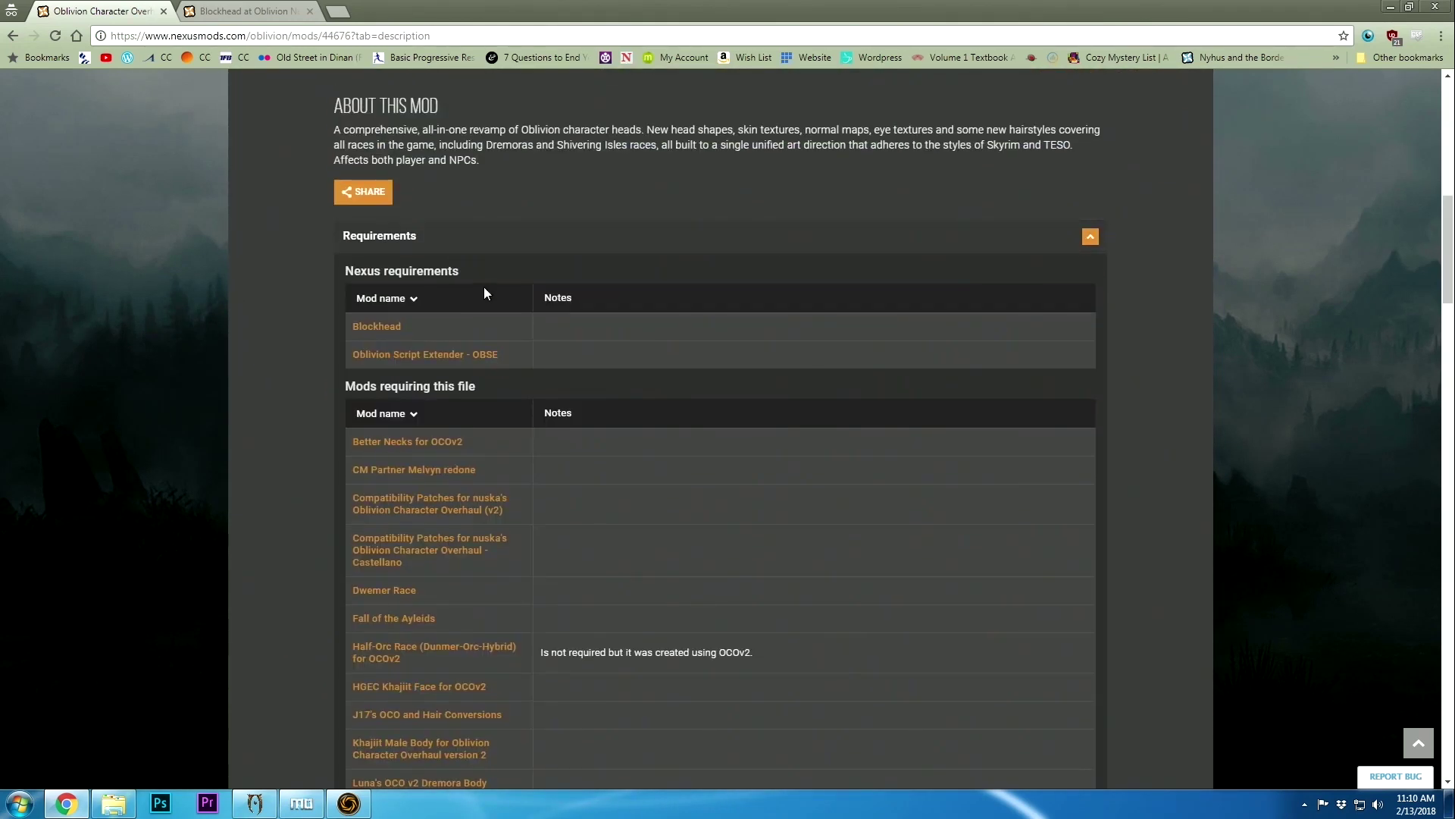
{"action": "scroll", "coordinate": [283, 420], "scroll_direction": "down", "scroll_amount": 10}
{"action": "scroll", "coordinate": [361, 521], "scroll_direction": "down", "scroll_amount": 6}
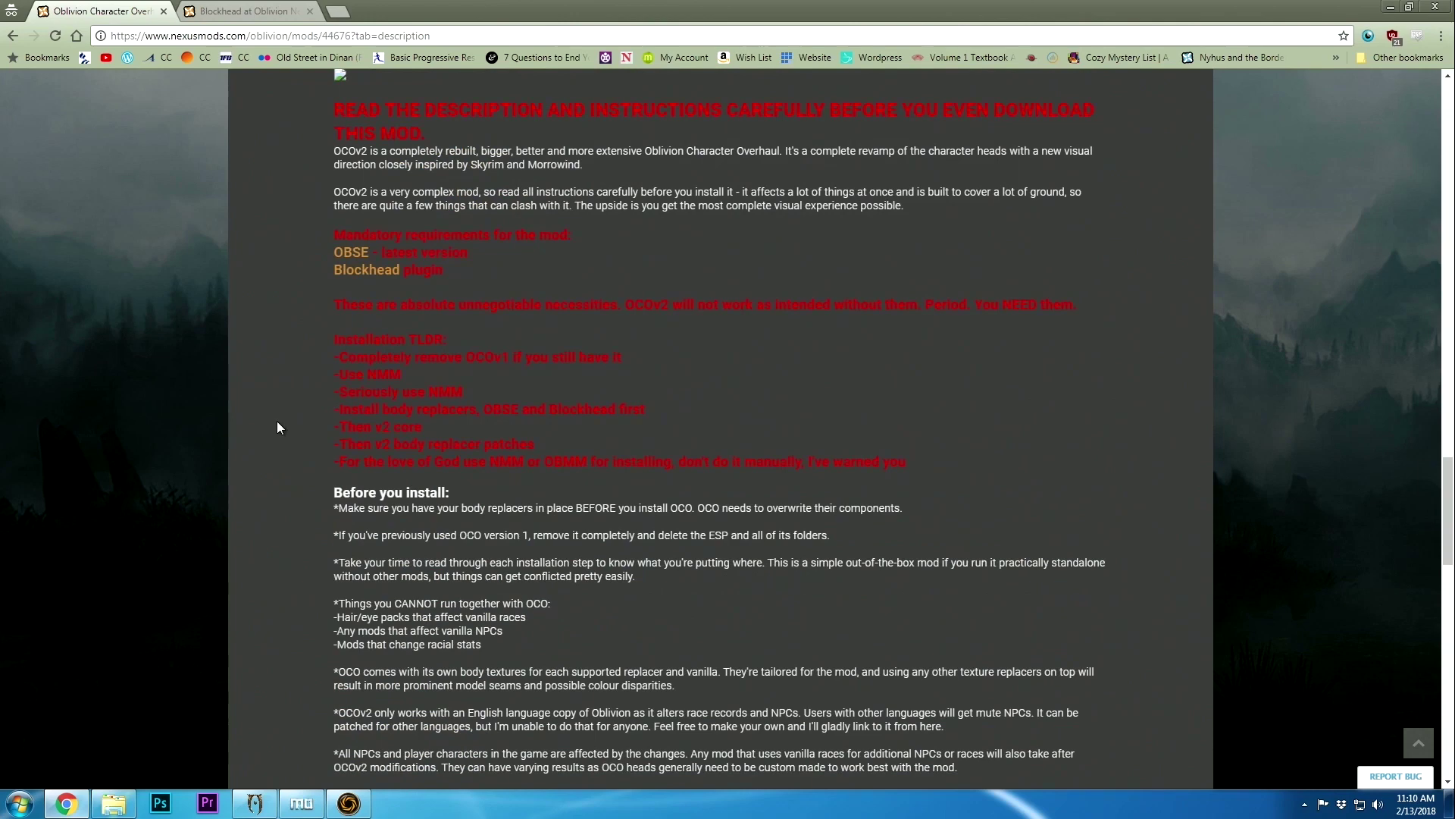
{"action": "scroll", "coordinate": [278, 425], "scroll_direction": "up", "scroll_amount": 15}
{"action": "scroll", "coordinate": [576, 382], "scroll_direction": "up", "scroll_amount": 8}
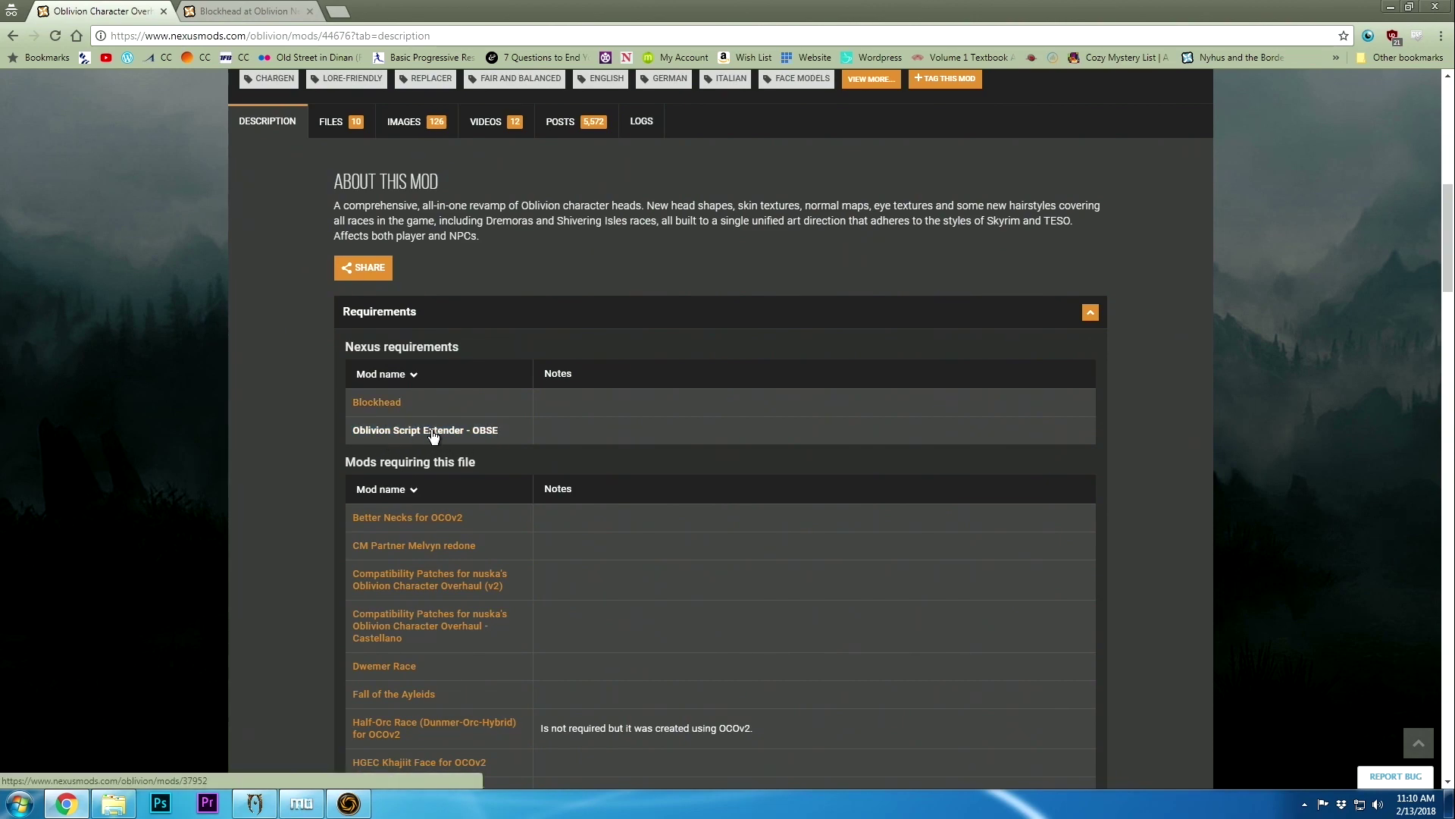
Look through the list of mods requiring Oblivion Character Overhaul and compare it with the Nexus requirements
{"action": "scroll", "coordinate": [275, 431], "scroll_direction": "down", "scroll_amount": 5}
{"action": "scroll", "coordinate": [277, 464], "scroll_direction": "down", "scroll_amount": 9}
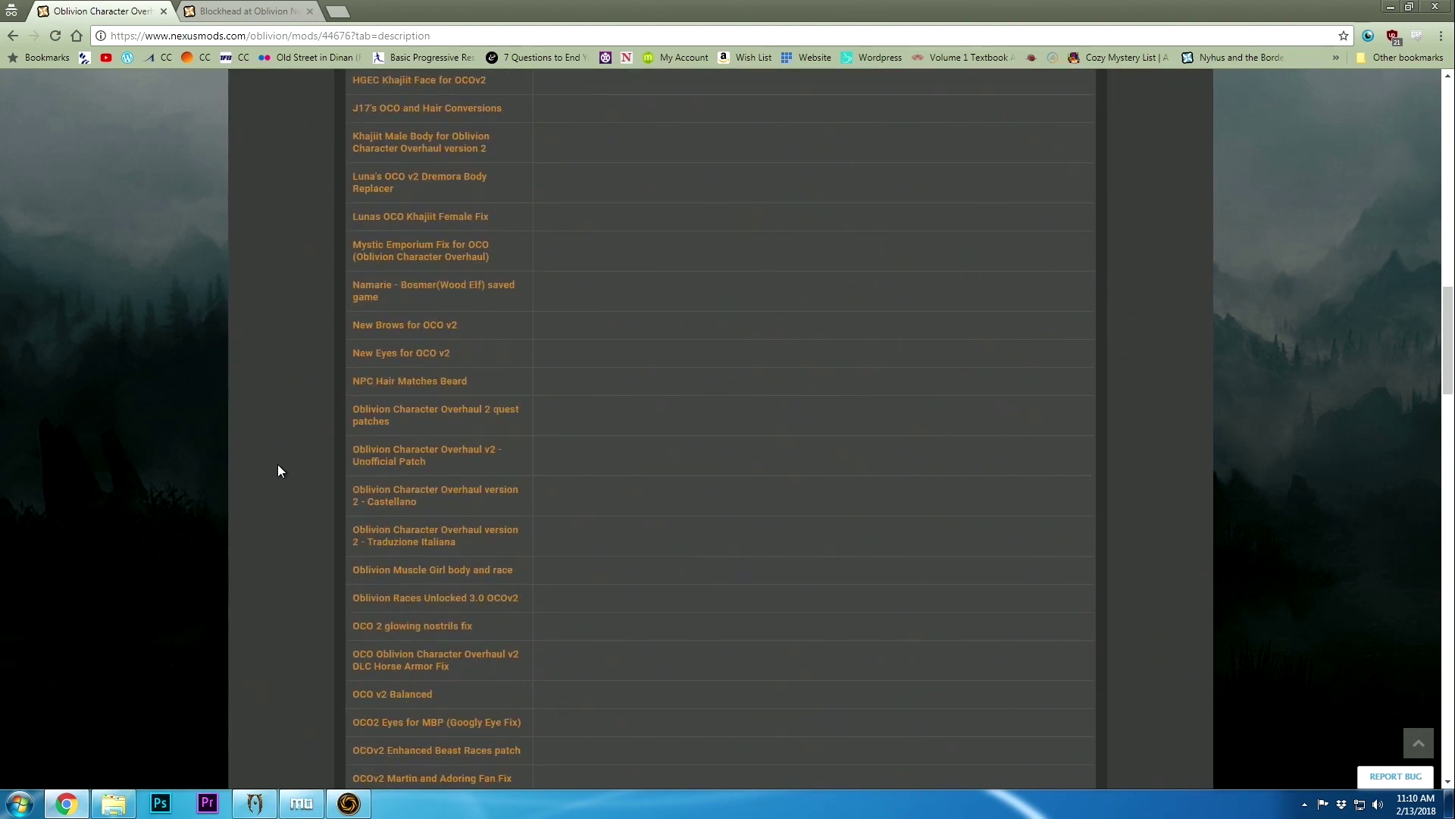
{"action": "scroll", "coordinate": [423, 642], "scroll_direction": "up", "scroll_amount": 12}
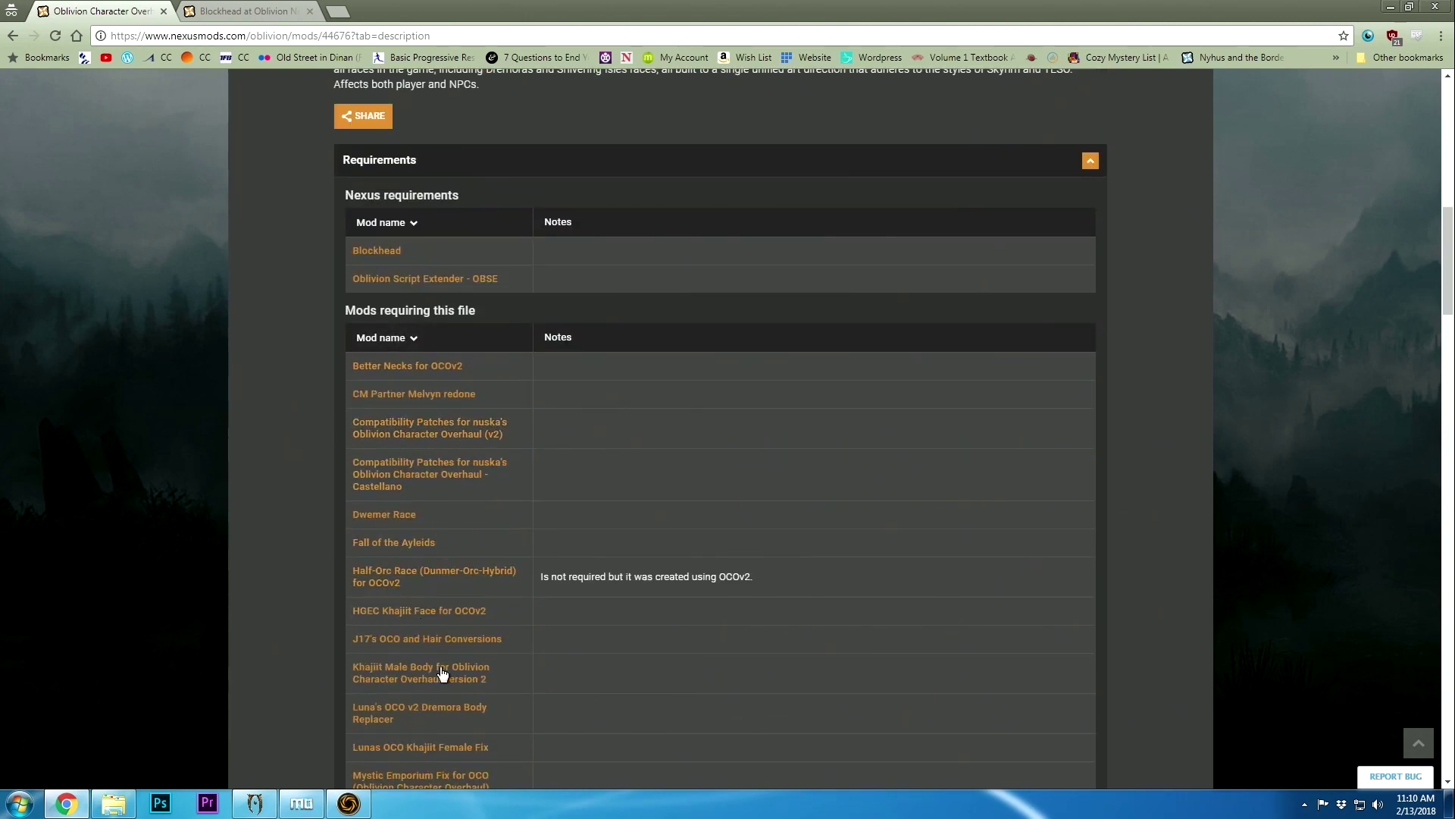
{"action": "scroll", "coordinate": [437, 549], "scroll_direction": "down", "scroll_amount": 5}
{"action": "scroll", "coordinate": [582, 535], "scroll_direction": "up", "scroll_amount": 7}
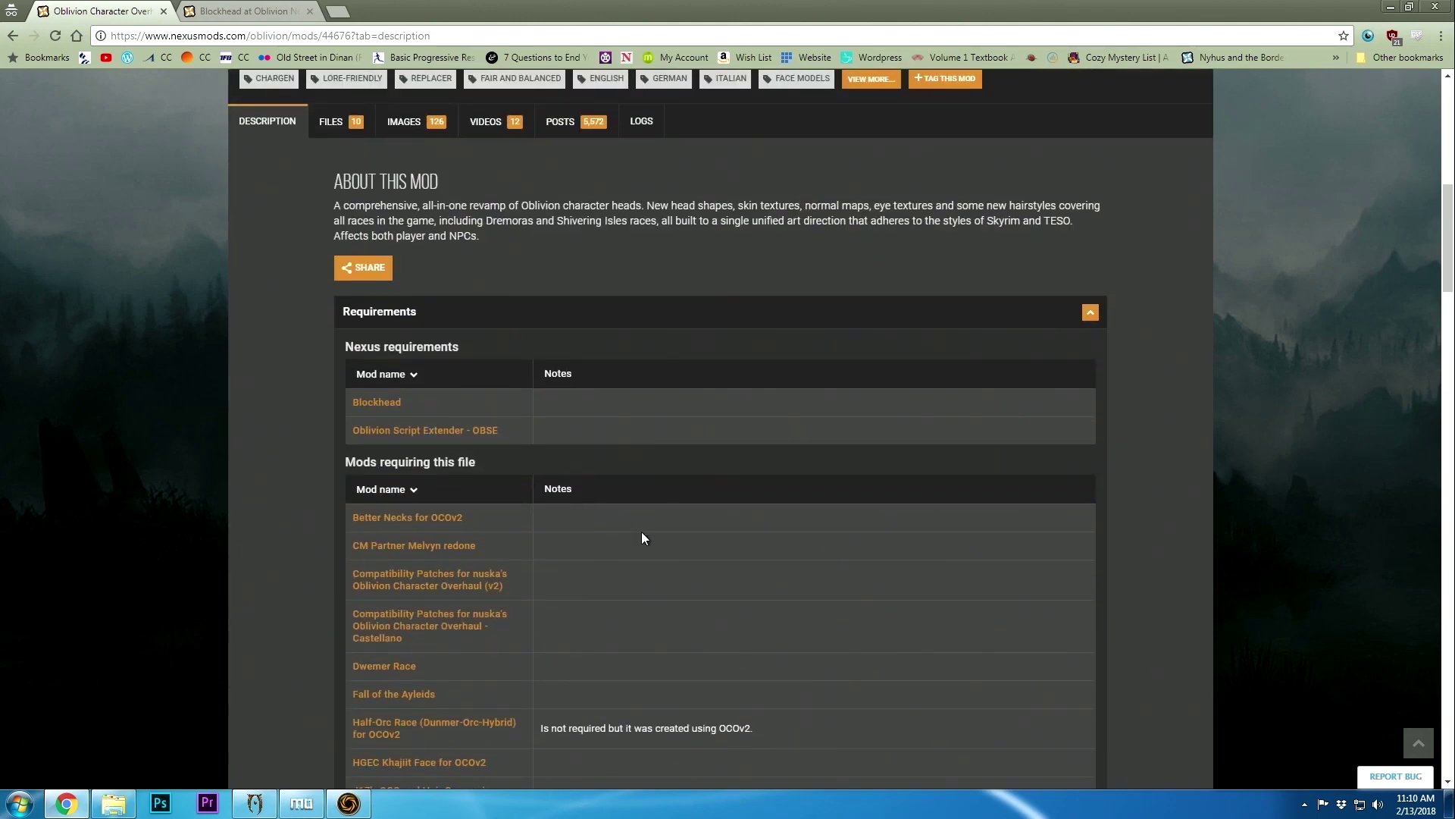
{"action": "scroll", "coordinate": [641, 538], "scroll_direction": "down", "scroll_amount": 8}
{"action": "scroll", "coordinate": [556, 379], "scroll_direction": "up", "scroll_amount": 10}
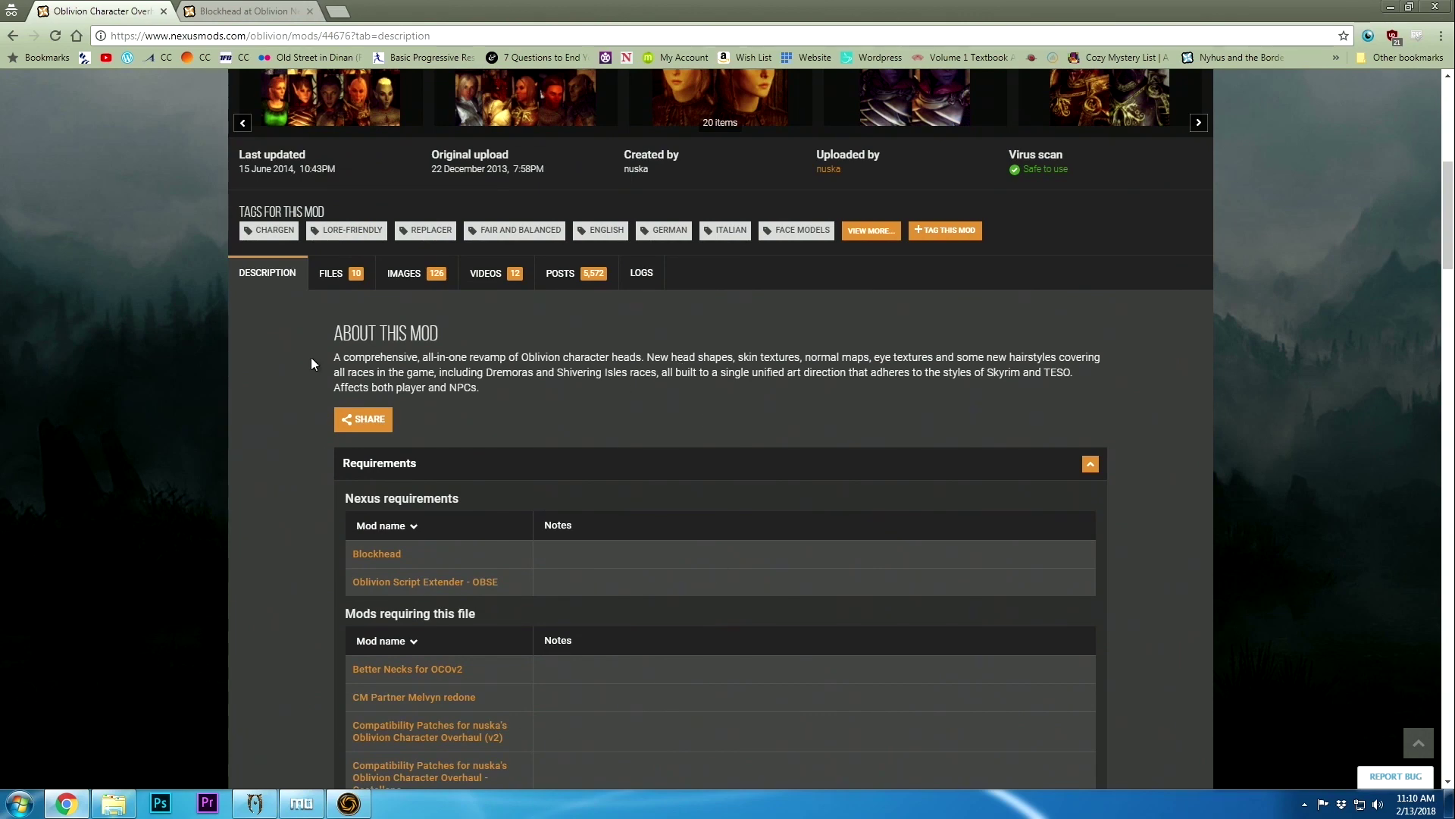
Open the Blockhead mod page and read its About this mod summary and description
{"action": "left_click", "coordinate": [246, 12]}
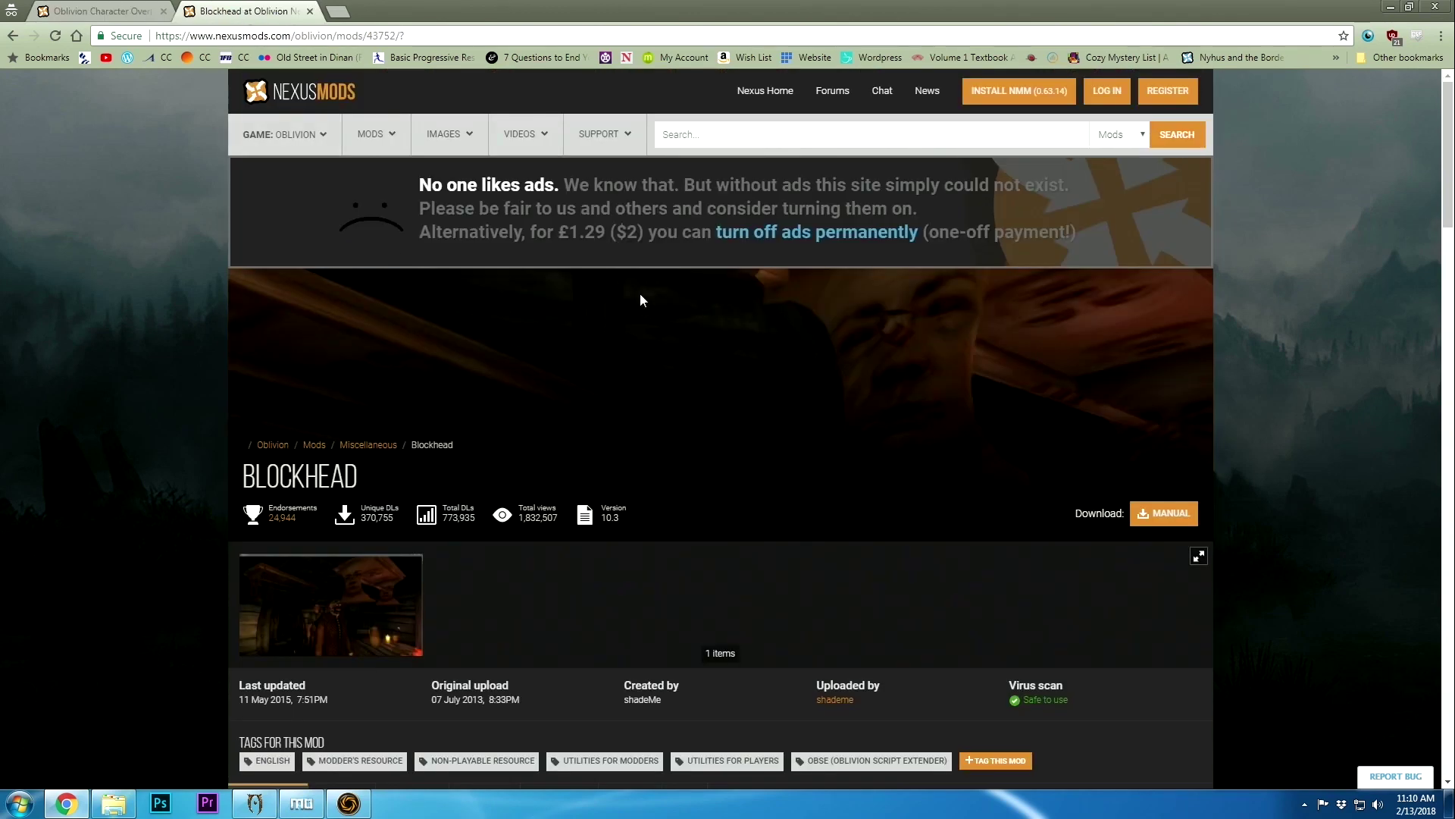
{"action": "scroll", "coordinate": [512, 379], "scroll_direction": "down", "scroll_amount": 9}
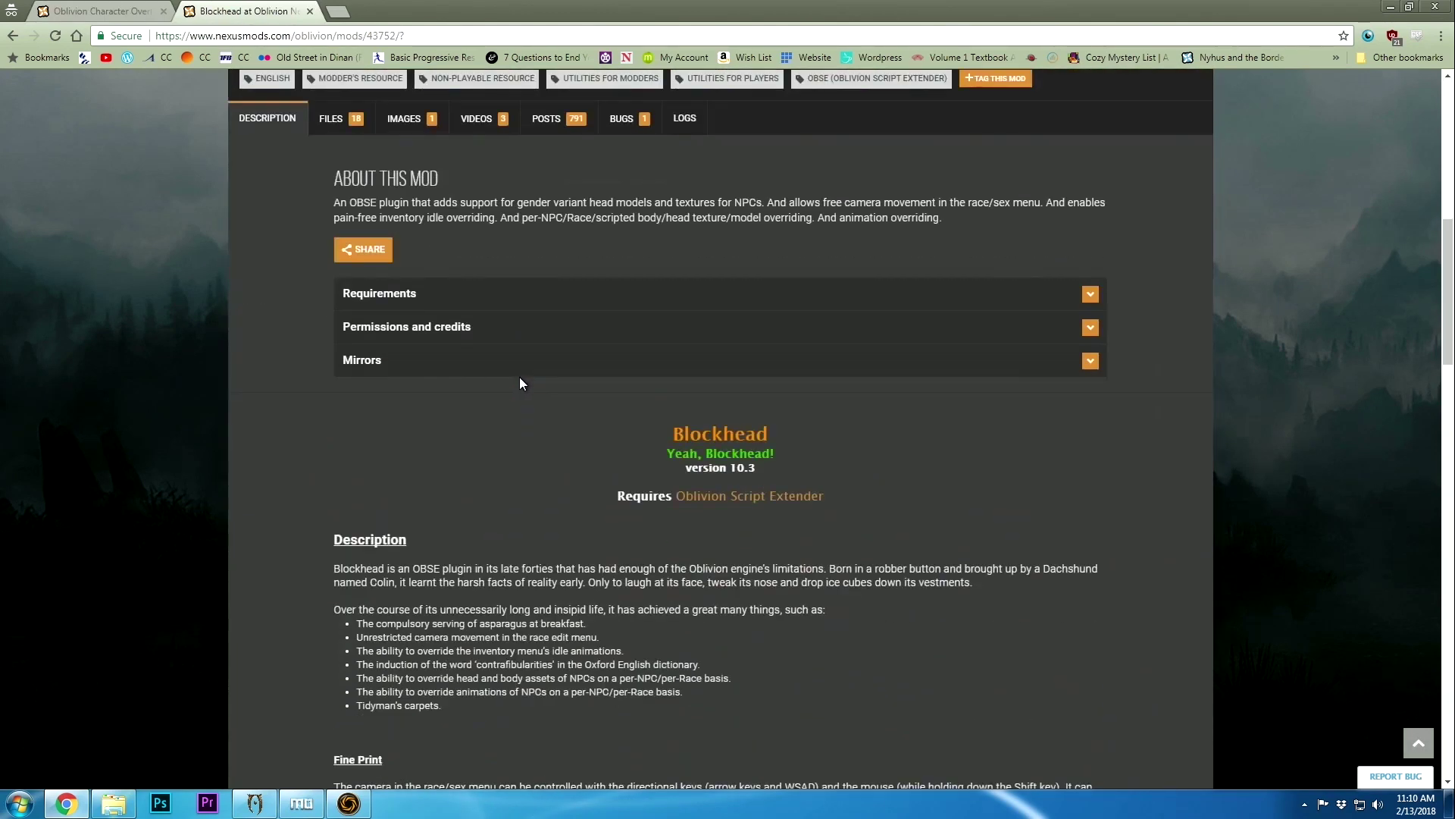
{"action": "scroll", "coordinate": [521, 384], "scroll_direction": "up", "scroll_amount": 1}
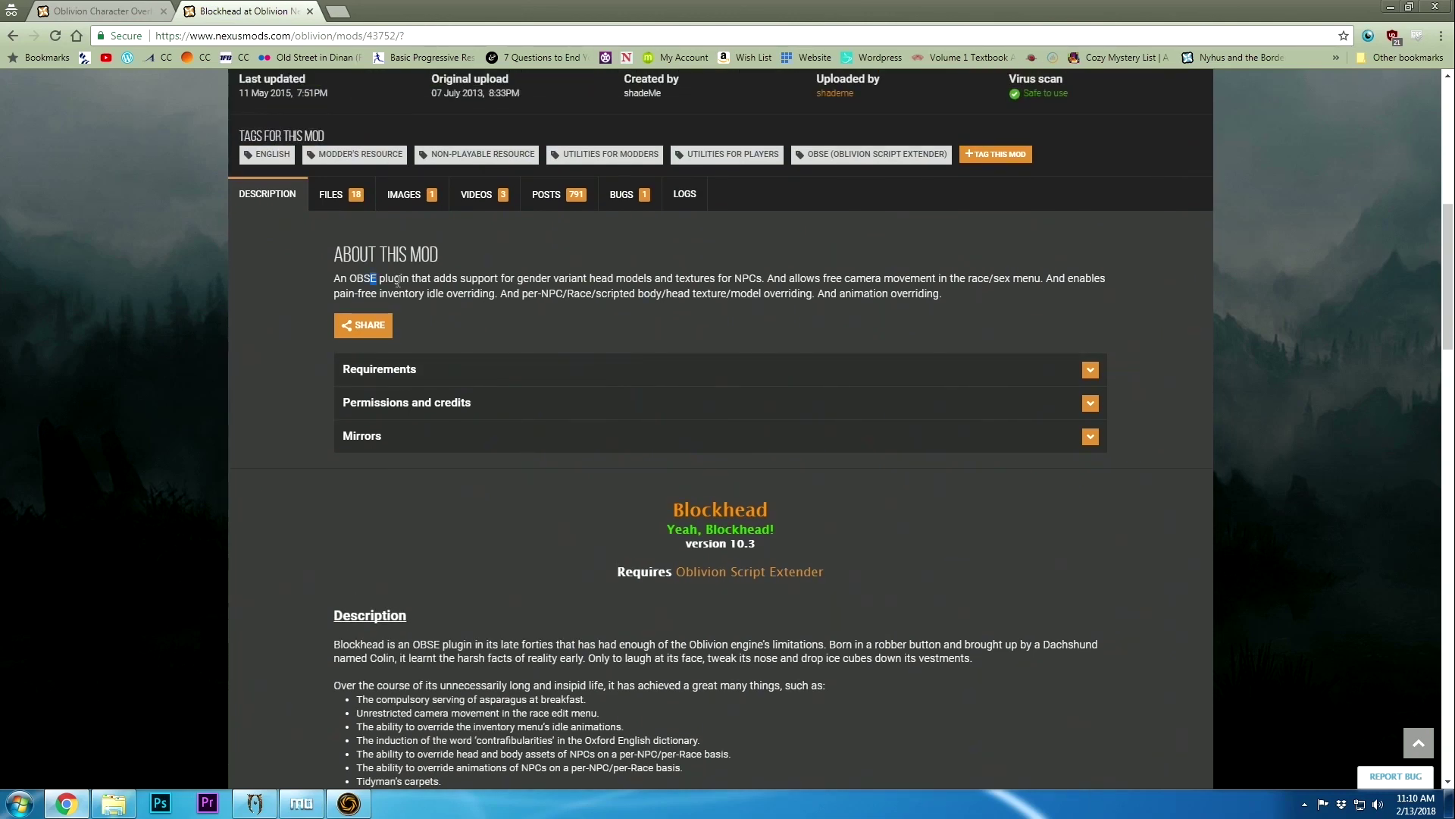
{"action": "left_click_drag", "start_coordinate": [397, 282], "coordinate": [947, 297]}
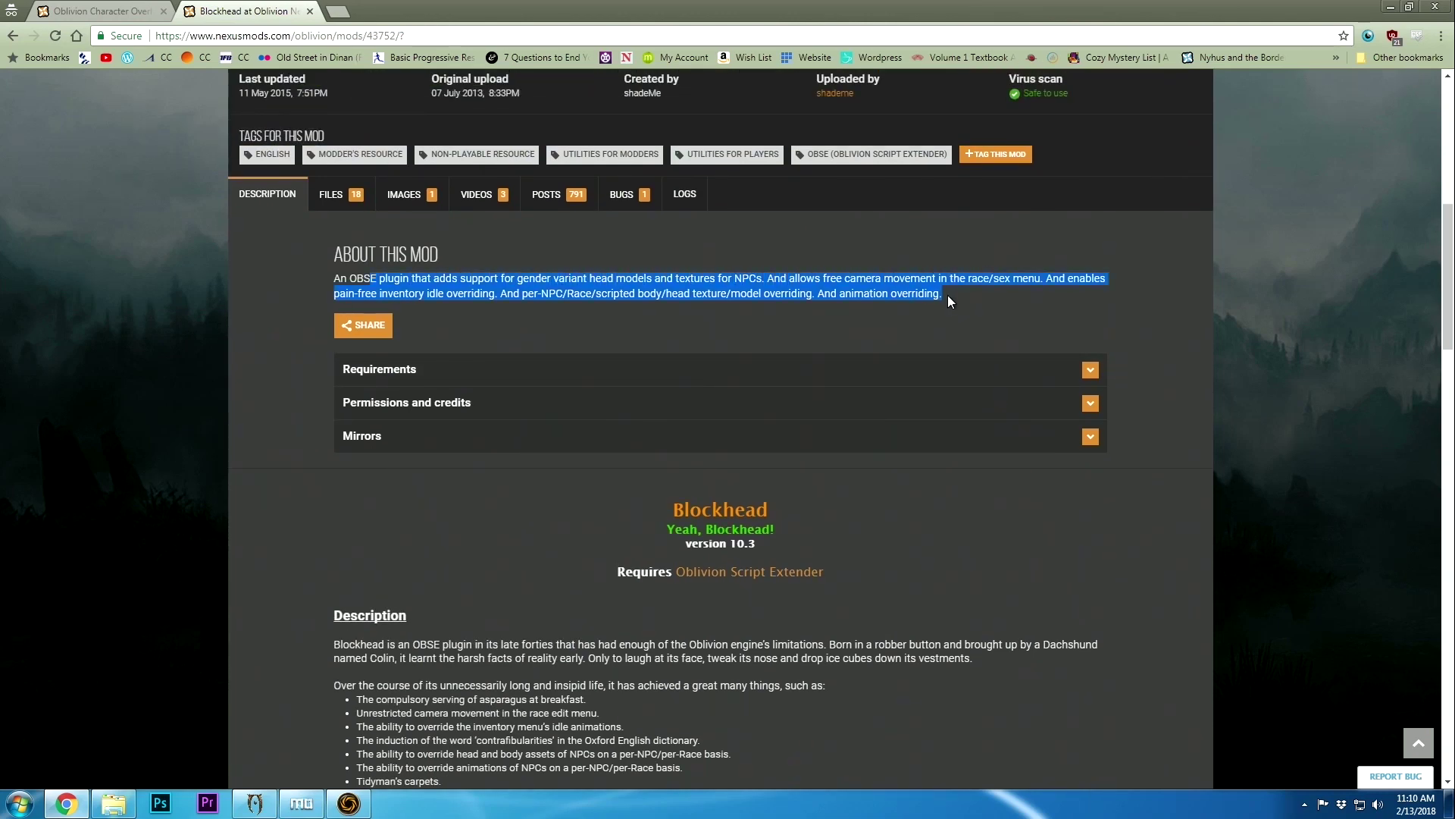
{"action": "left_click", "coordinate": [1006, 305]}
{"action": "scroll", "coordinate": [710, 385], "scroll_direction": "up", "scroll_amount": 7}
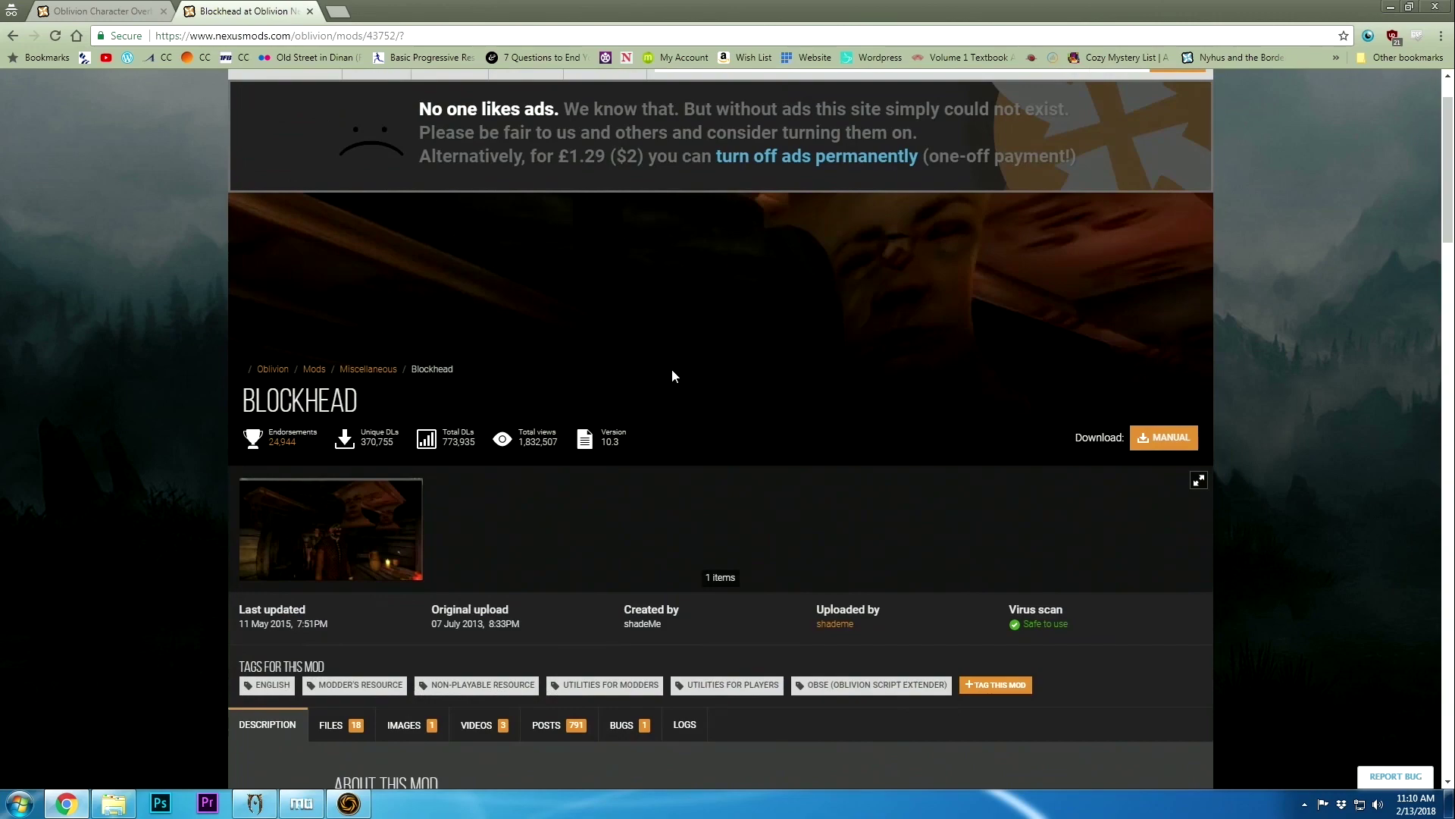
{"action": "scroll", "coordinate": [651, 422], "scroll_direction": "down", "scroll_amount": 18}
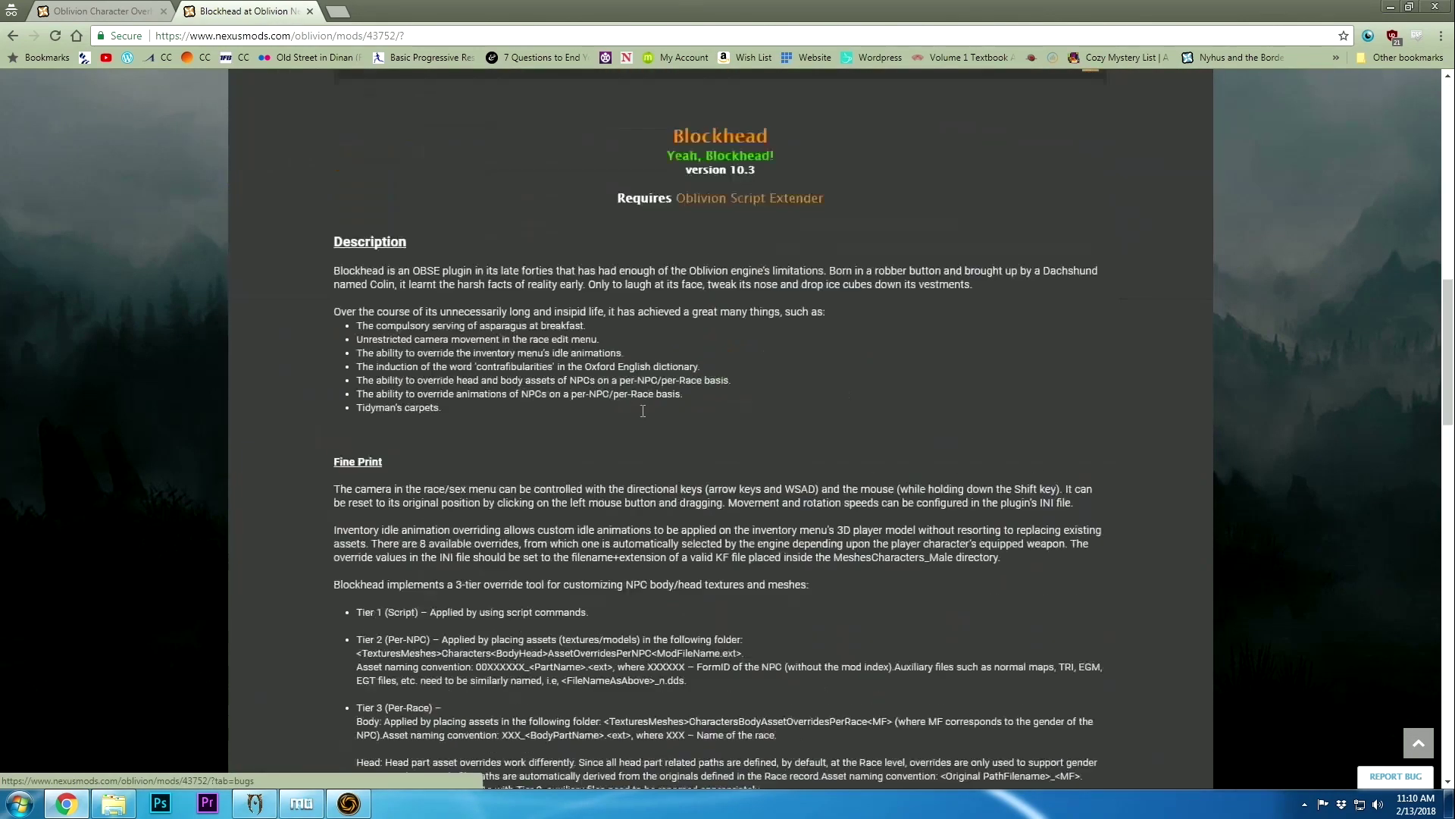
{"action": "scroll", "coordinate": [641, 409], "scroll_direction": "up", "scroll_amount": 12}
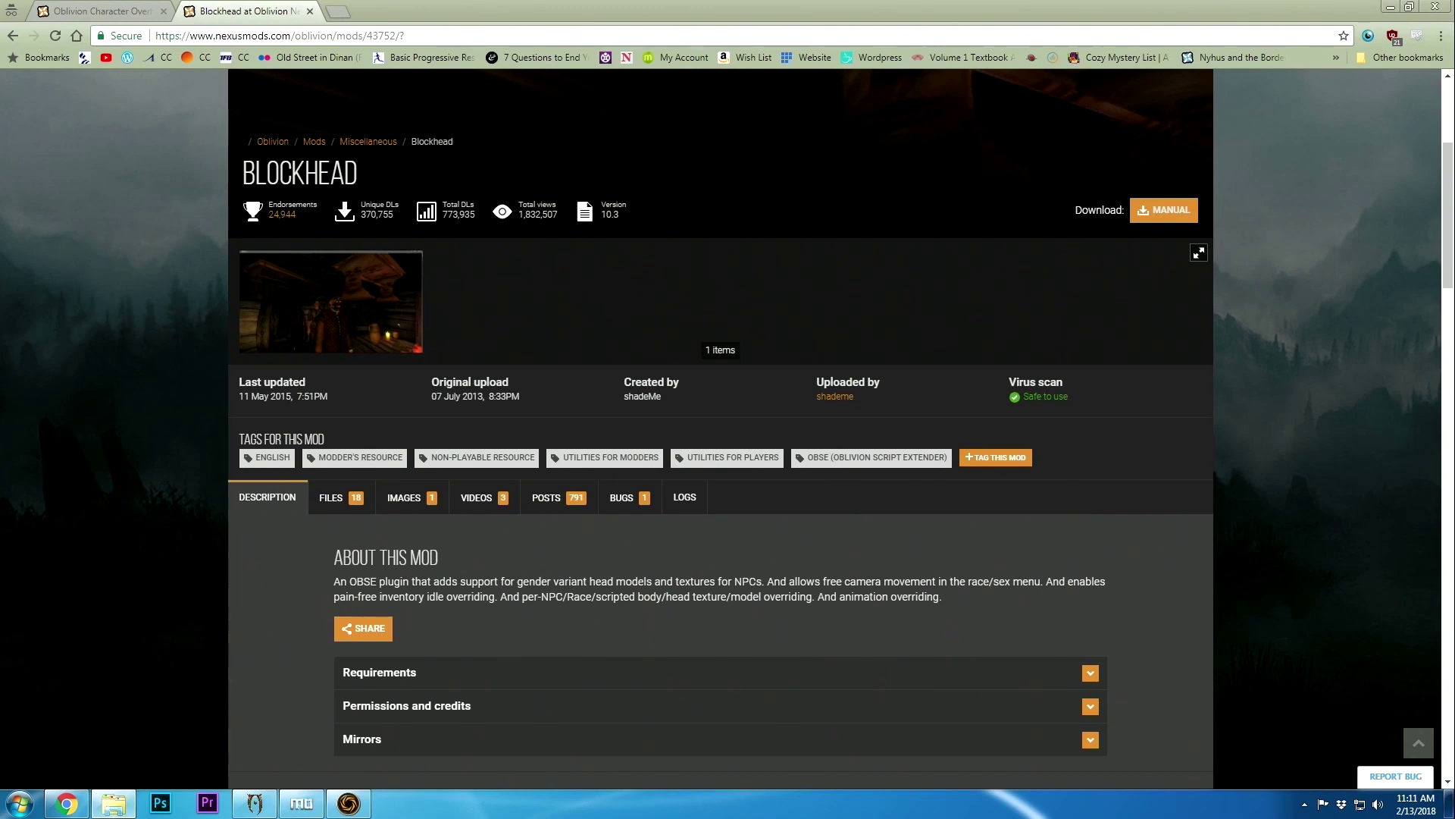
Bring up the Mod Organizer downloads folder in Explorer, reposition its window and select the Blockhead 10.3-43752-10-3 archive
{"action": "left_click", "coordinate": [114, 804]}
{"action": "left_click_drag", "start_coordinate": [1268, 220], "coordinate": [838, 179]}
{"action": "left_click", "coordinate": [461, 263]}
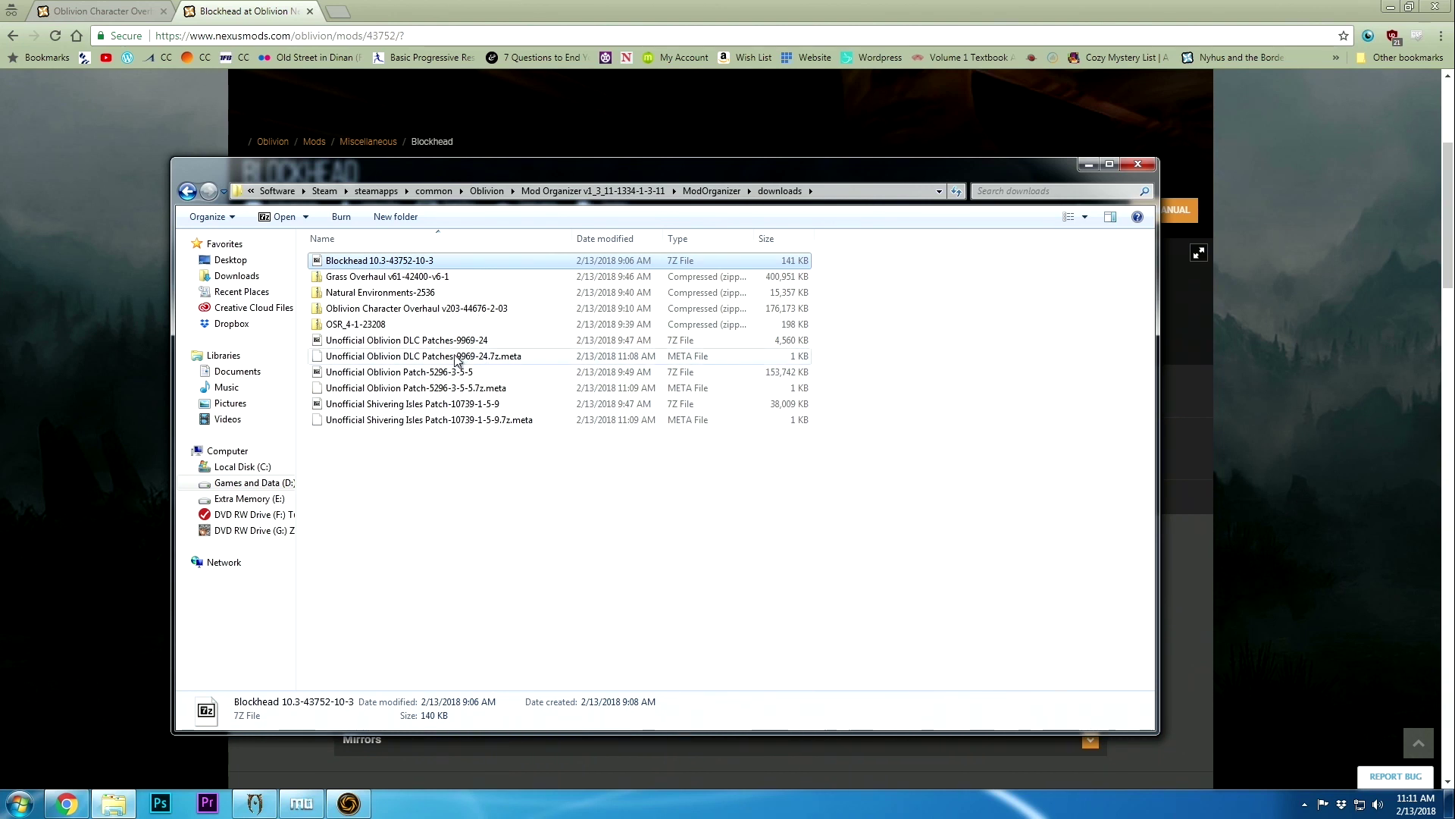
Bring up Mod Organizer, shift the Oblivion Mod Manager window behind it, and return to Mod Organizer
{"action": "left_click", "coordinate": [306, 804]}
{"action": "left_click", "coordinate": [826, 185]}
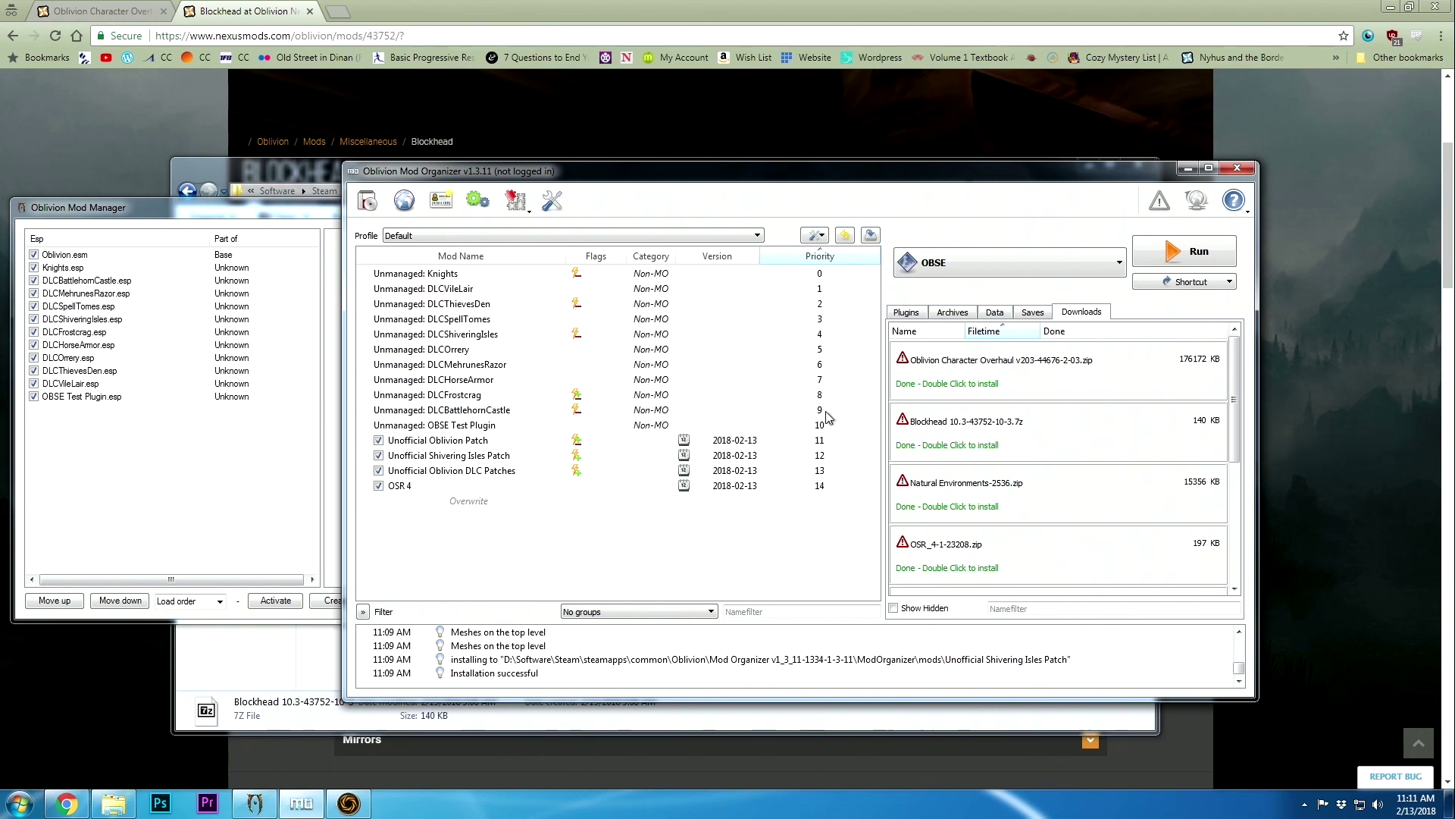
{"action": "left_click", "coordinate": [256, 454]}
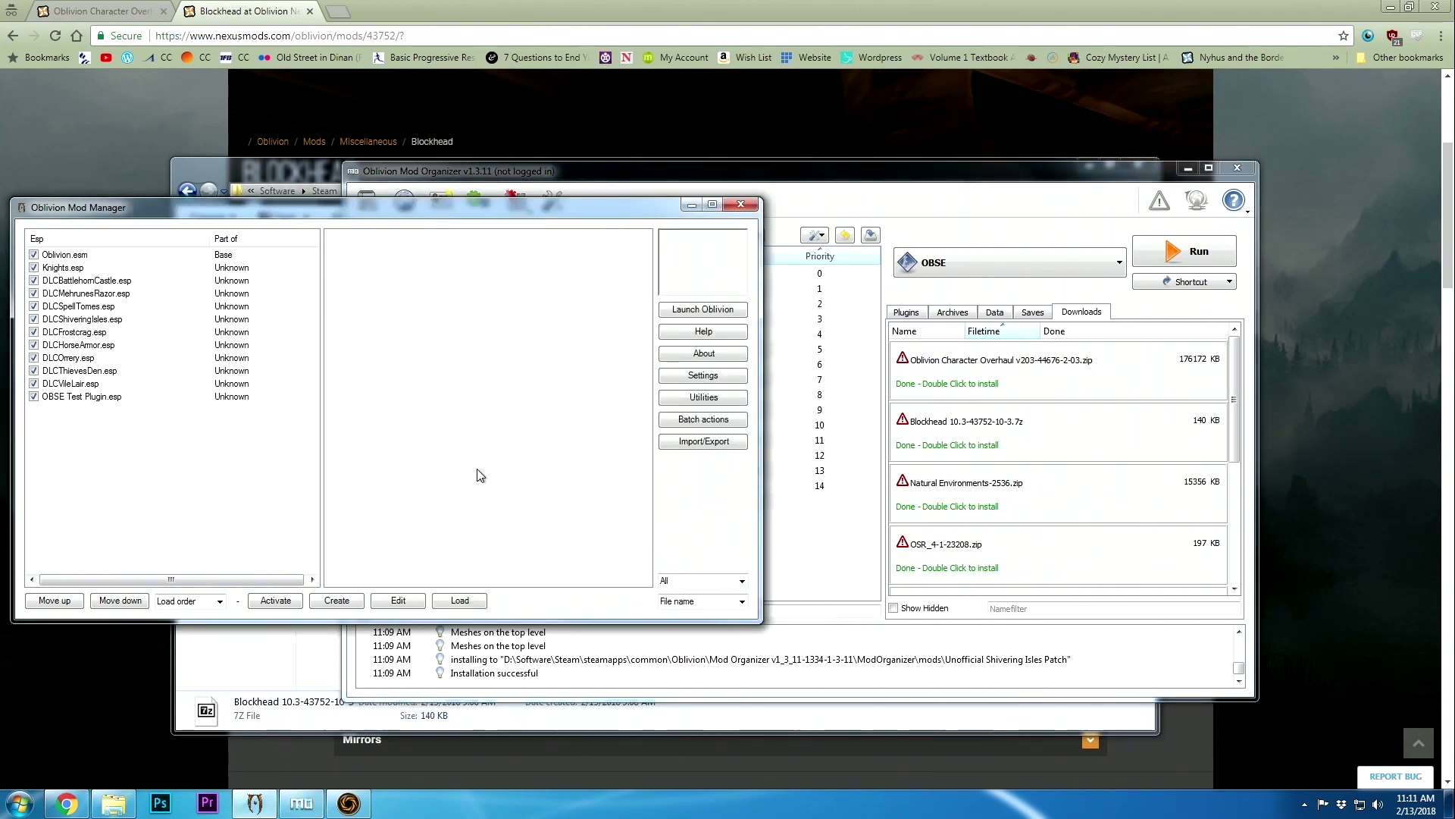
{"action": "left_click_drag", "start_coordinate": [392, 212], "coordinate": [464, 224]}
{"action": "left_click", "coordinate": [682, 186]}
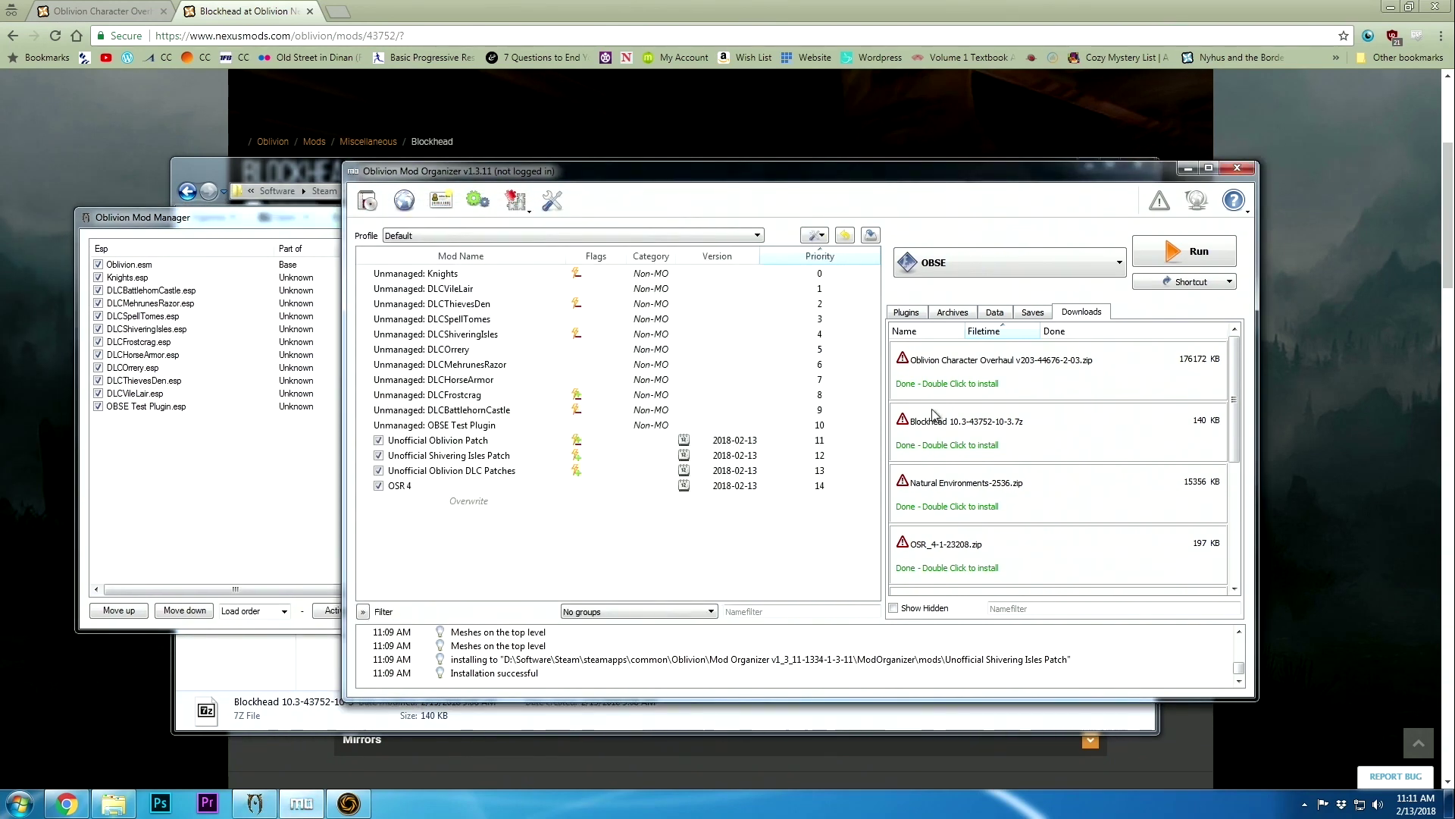
Install Blockhead 10.3-43752-10-3.7z from the Mod Organizer downloads and enable Blockhead in the mod list
{"action": "double_click", "coordinate": [968, 444]}
{"action": "left_click", "coordinate": [862, 495]}
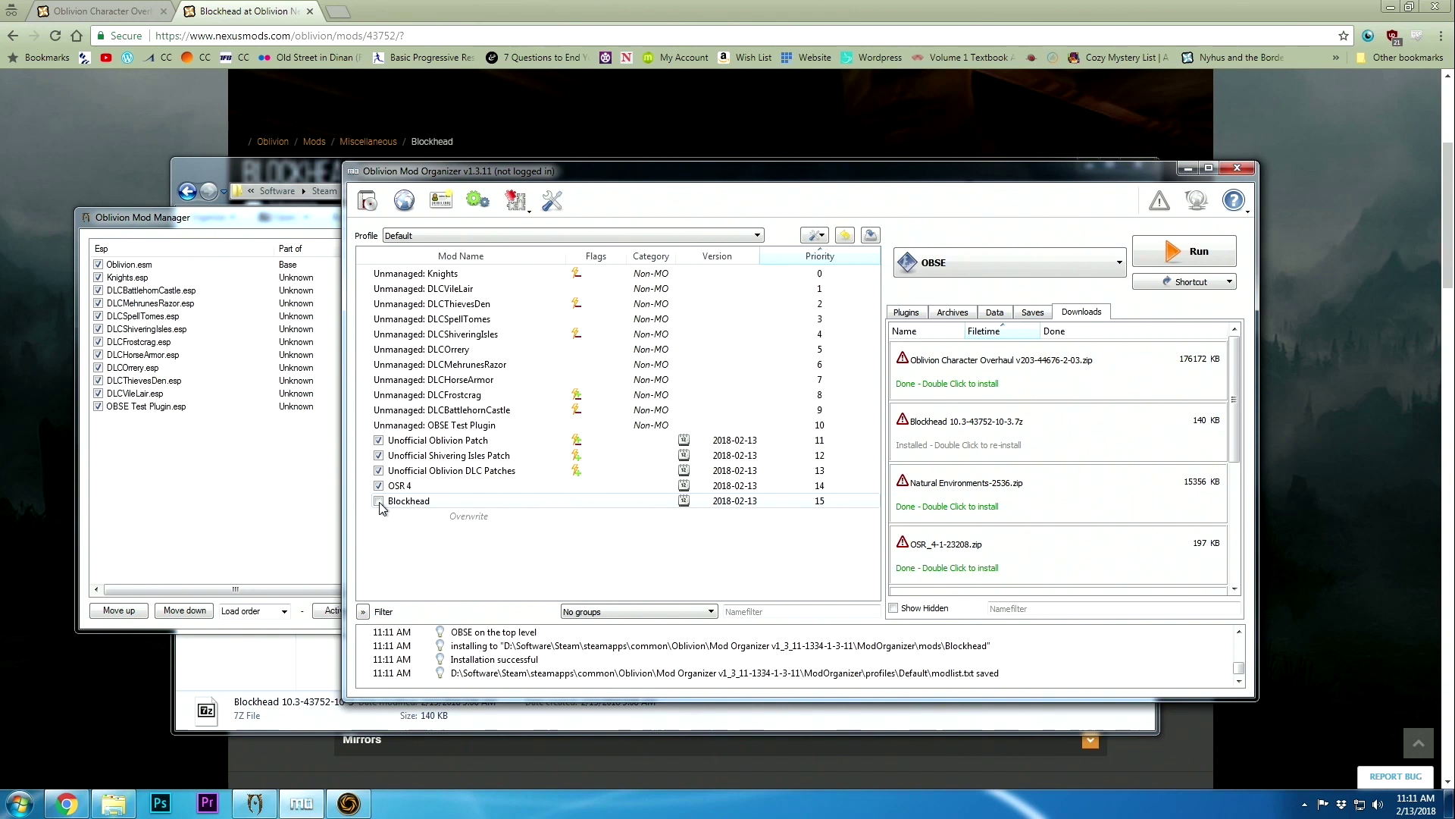
{"action": "left_click", "coordinate": [378, 500]}
Reinstall the Blockhead mod, replacing its existing files completely
{"action": "right_click", "coordinate": [427, 506]}
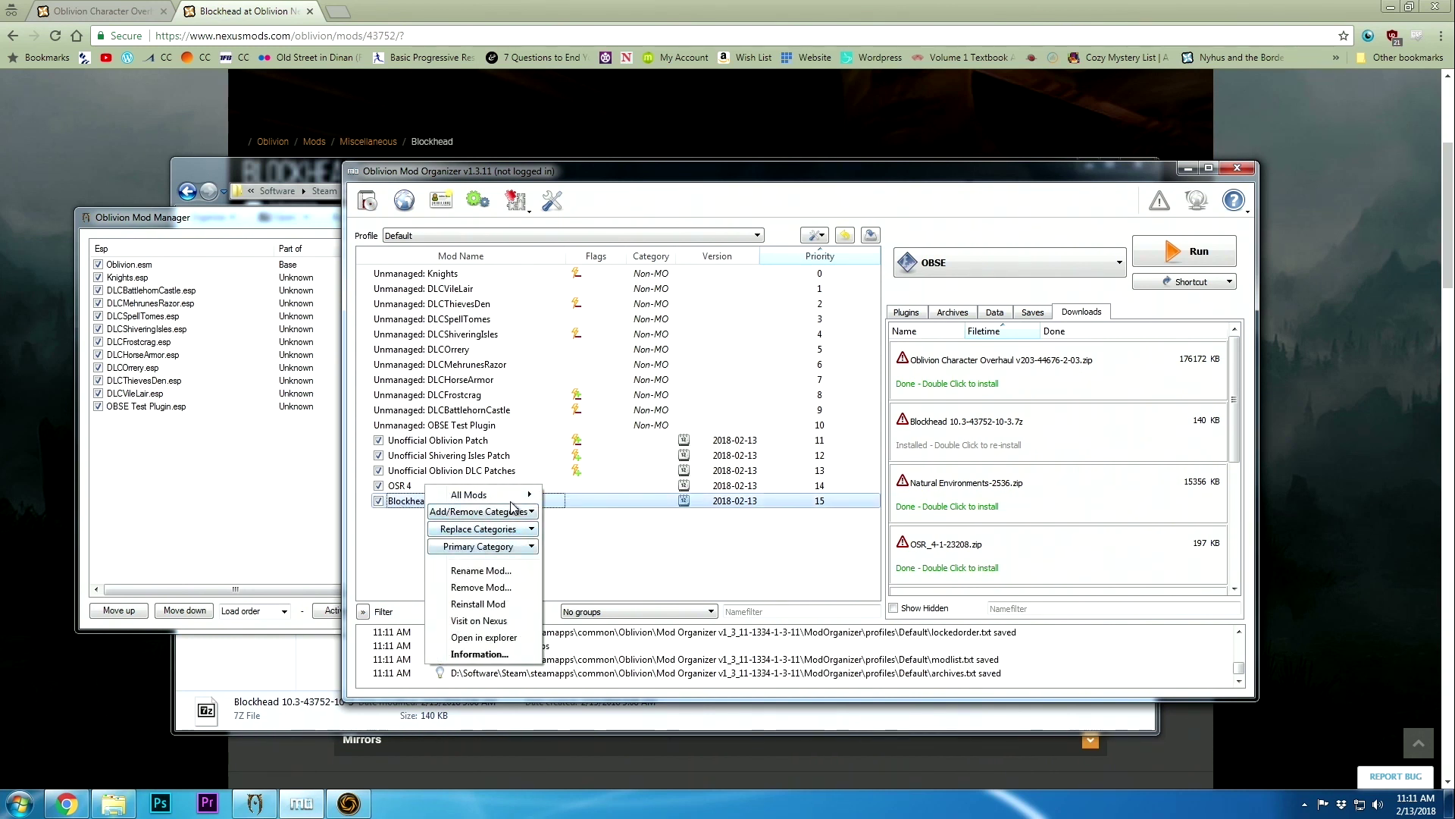
{"action": "left_click", "coordinate": [506, 605]}
{"action": "left_click", "coordinate": [863, 499]}
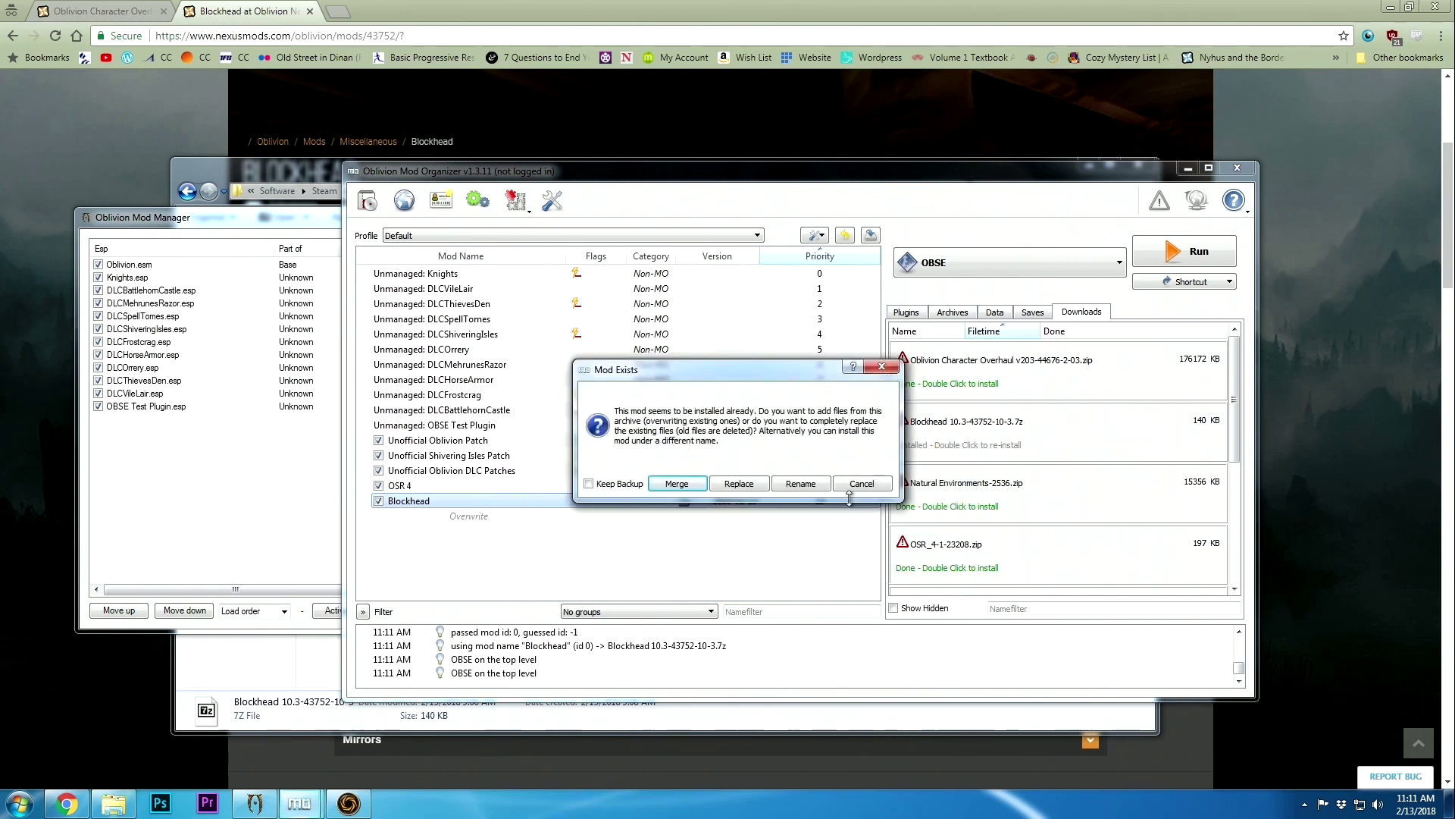
{"action": "left_click", "coordinate": [739, 482]}
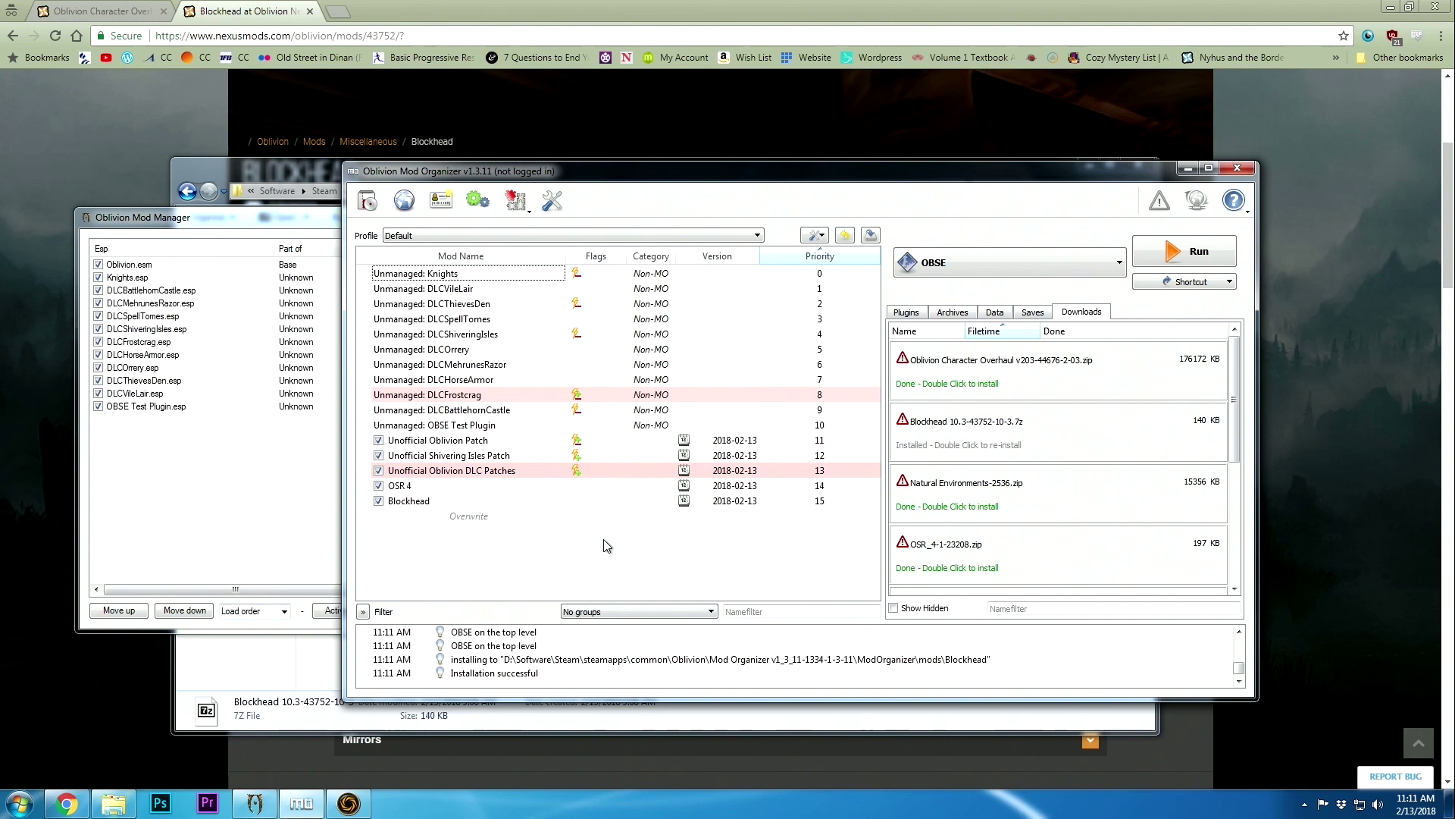
Select Unofficial Oblivion DLC Patches and DLCFrostcrag in the mod list to check their conflicts, and finish on the Overwrite entry
{"action": "left_click", "coordinate": [517, 471]}
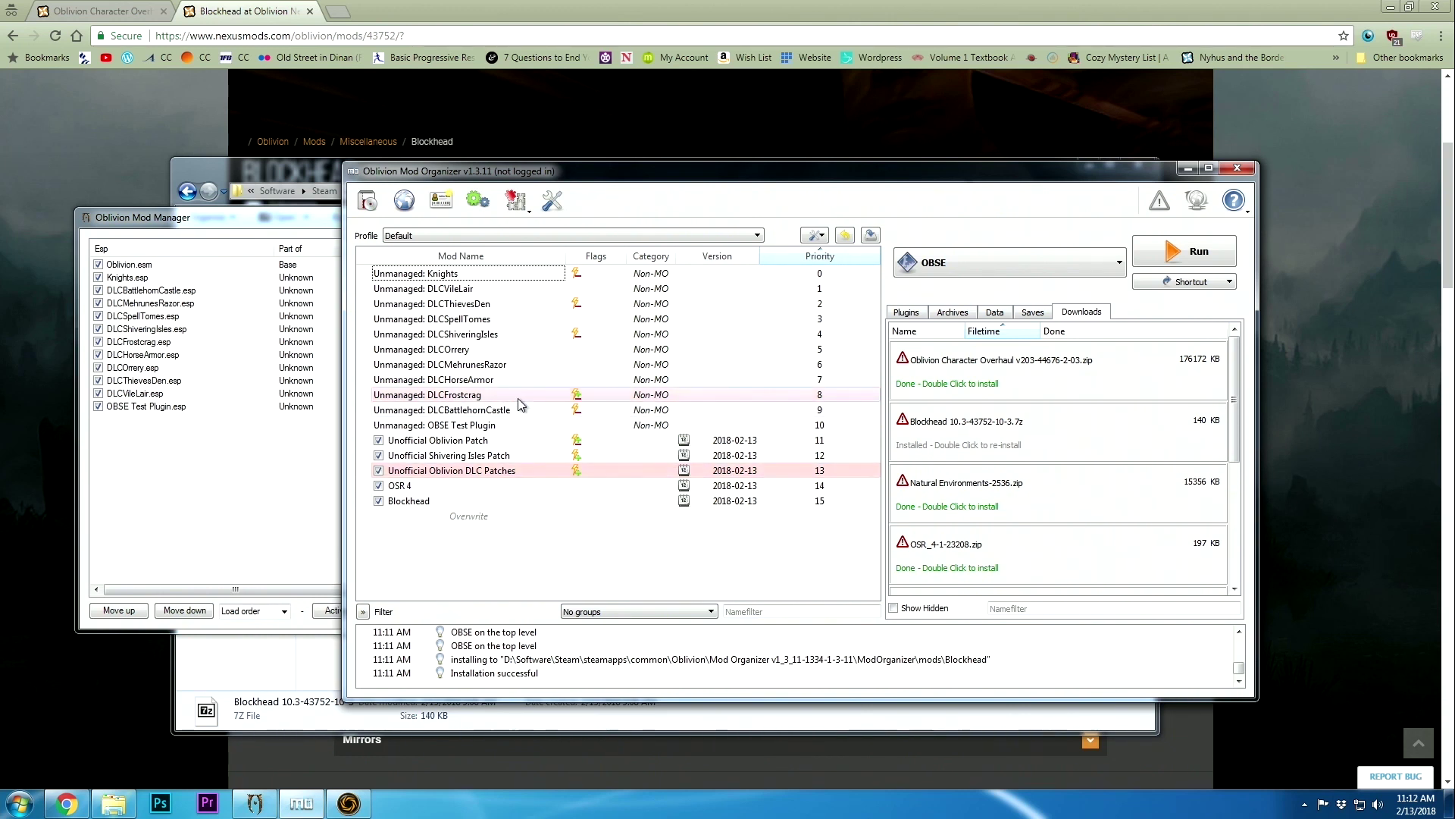
{"action": "left_click", "coordinate": [511, 397]}
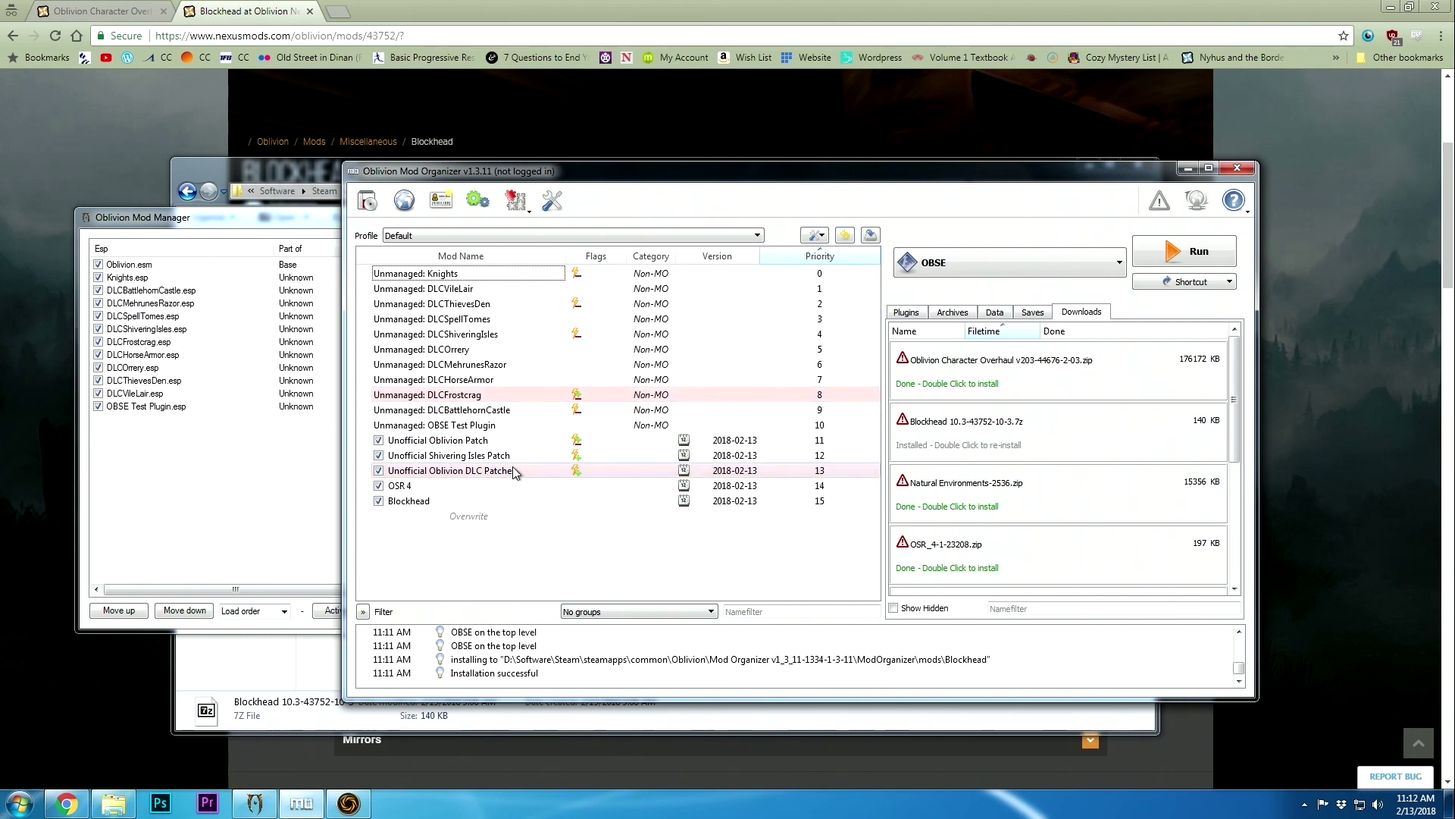
{"action": "left_click", "coordinate": [536, 466]}
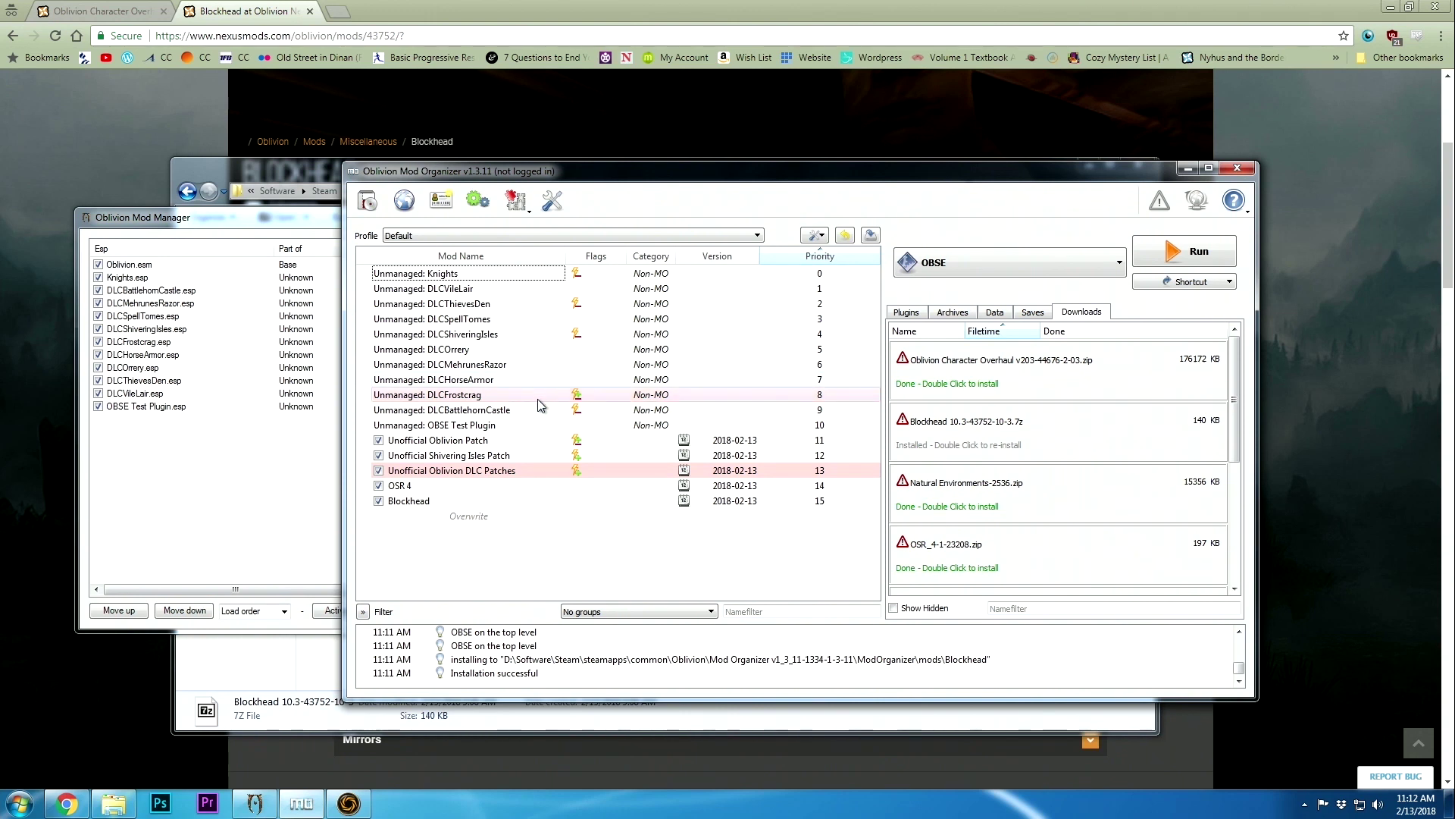
{"action": "left_click", "coordinate": [470, 516]}
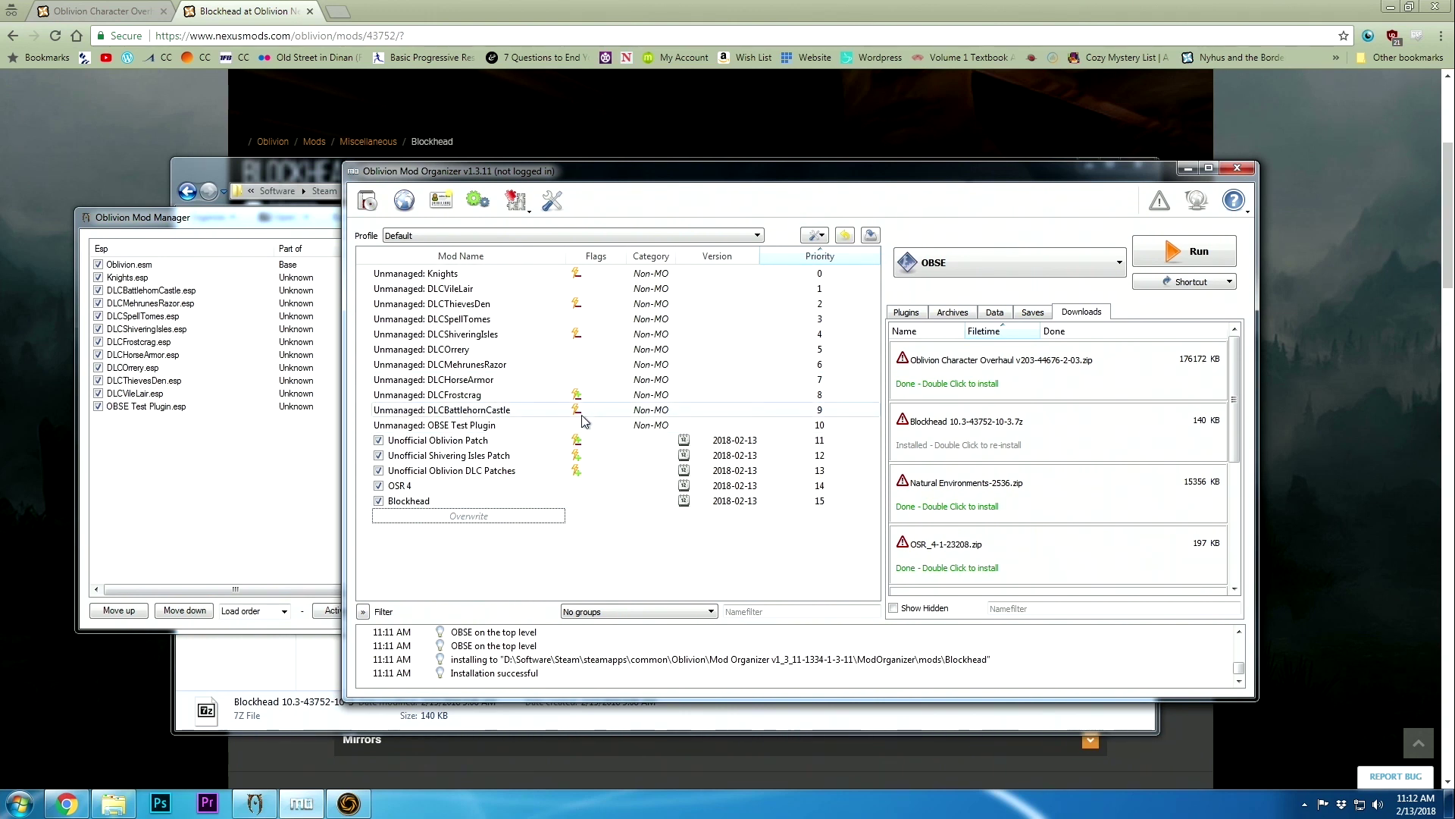
{"action": "left_click", "coordinate": [17, 804]}
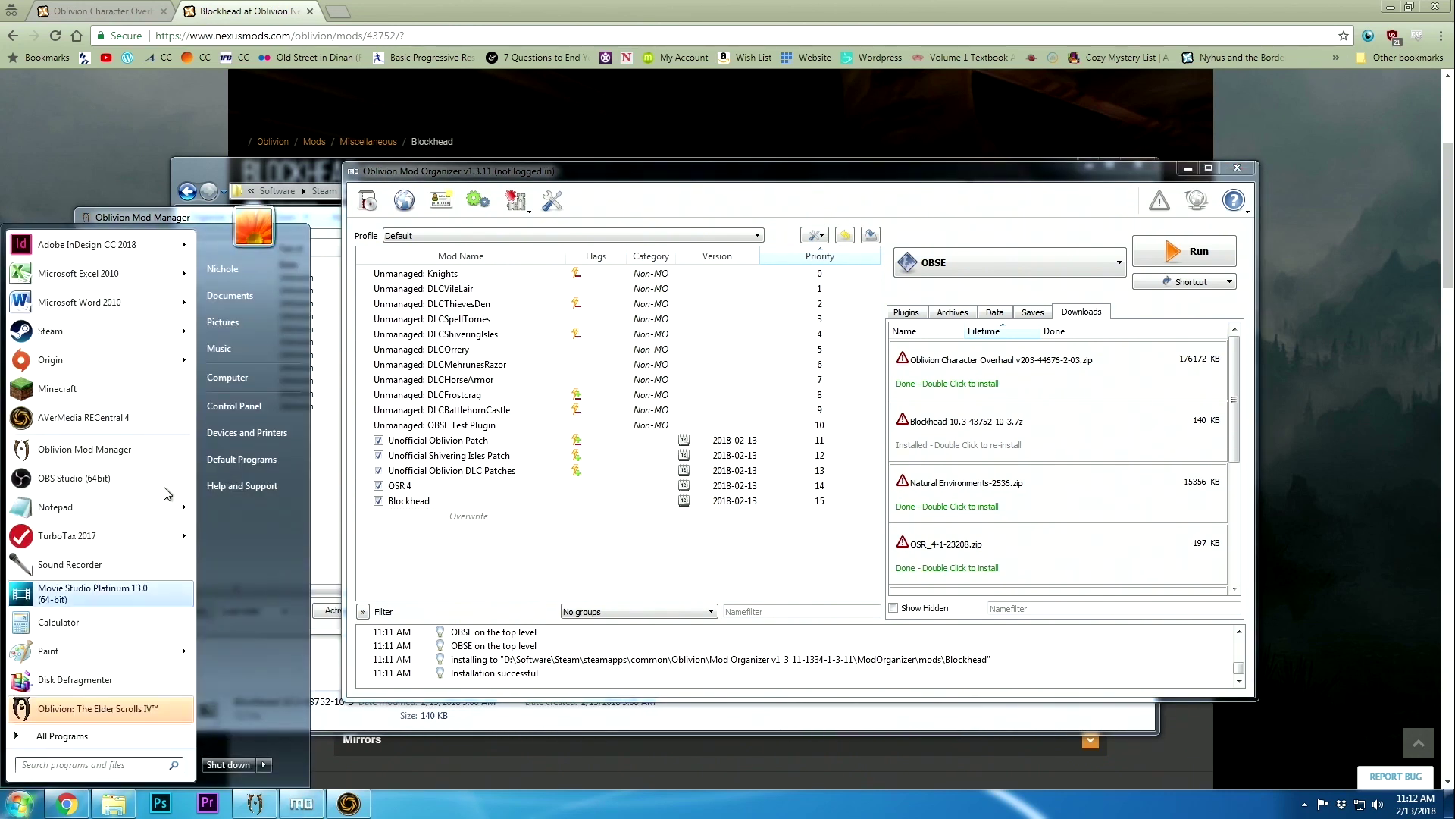
{"action": "mouse_move", "coordinate": [185, 337]}
{"action": "left_click", "coordinate": [280, 257]}
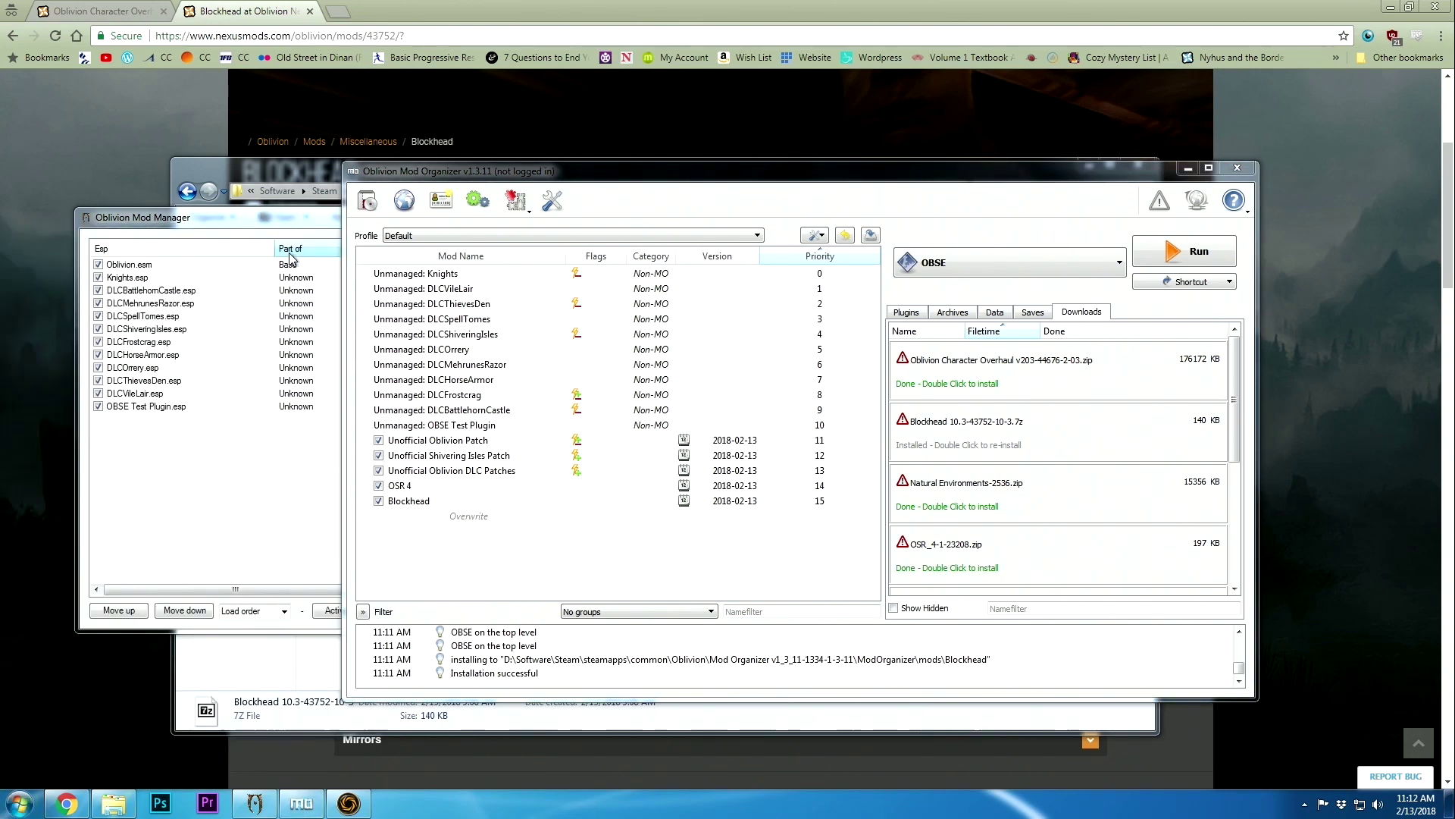
Allow the Steam launch of Oblivion, start the game, and load the Level 2 autosave
{"action": "left_click", "coordinate": [251, 529]}
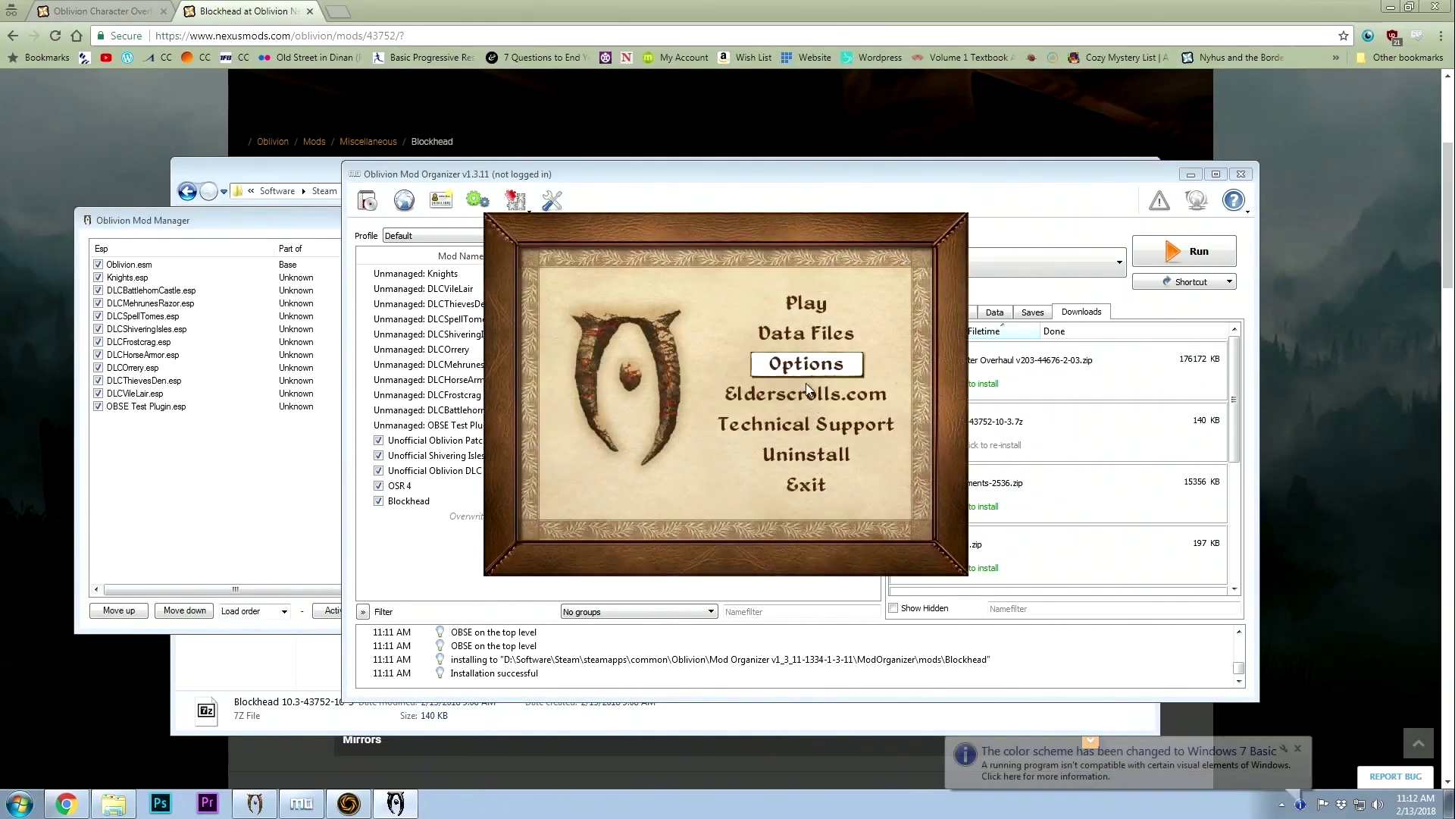
{"action": "left_click", "coordinate": [807, 381]}
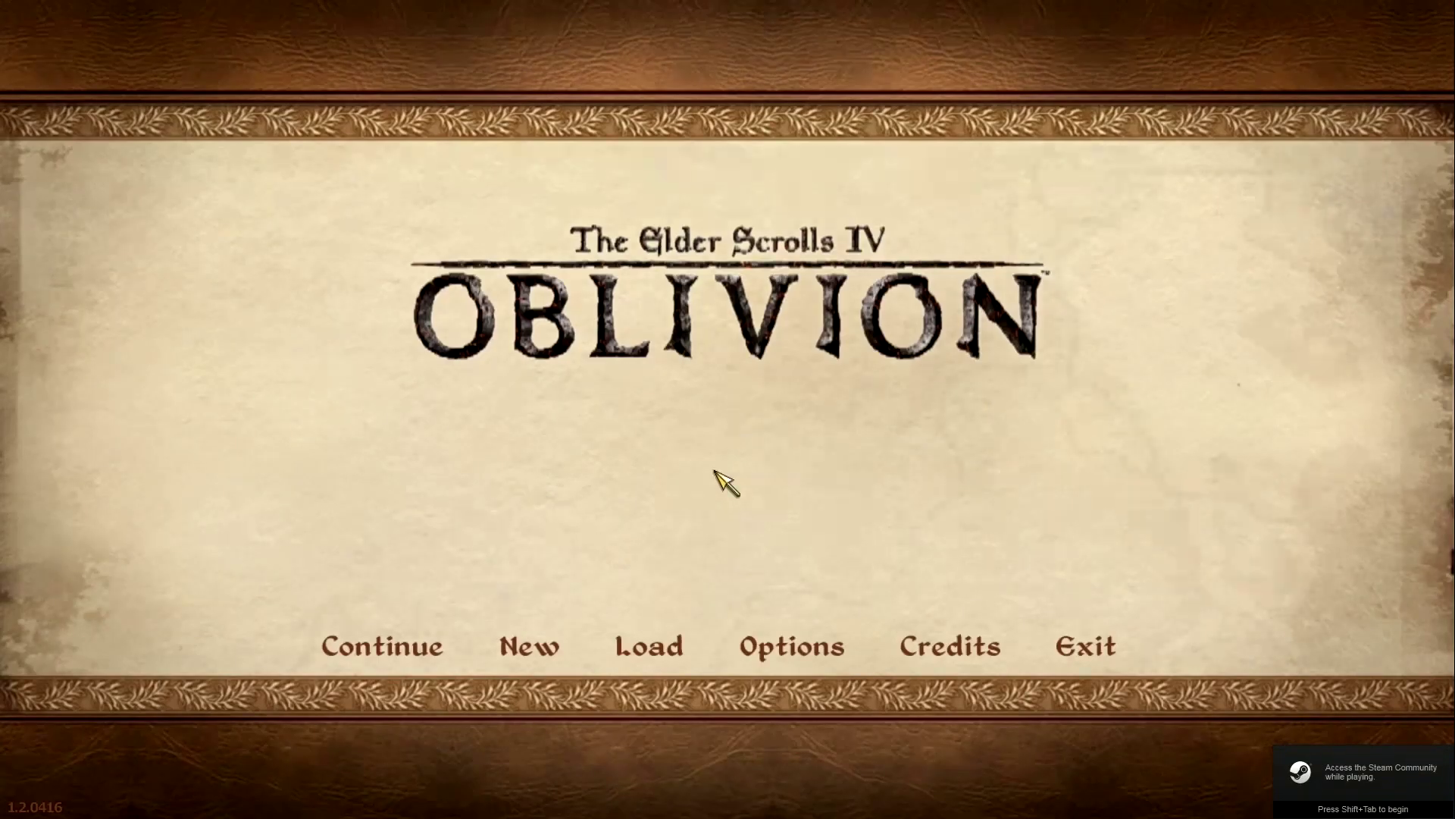
{"action": "left_click", "coordinate": [678, 641]}
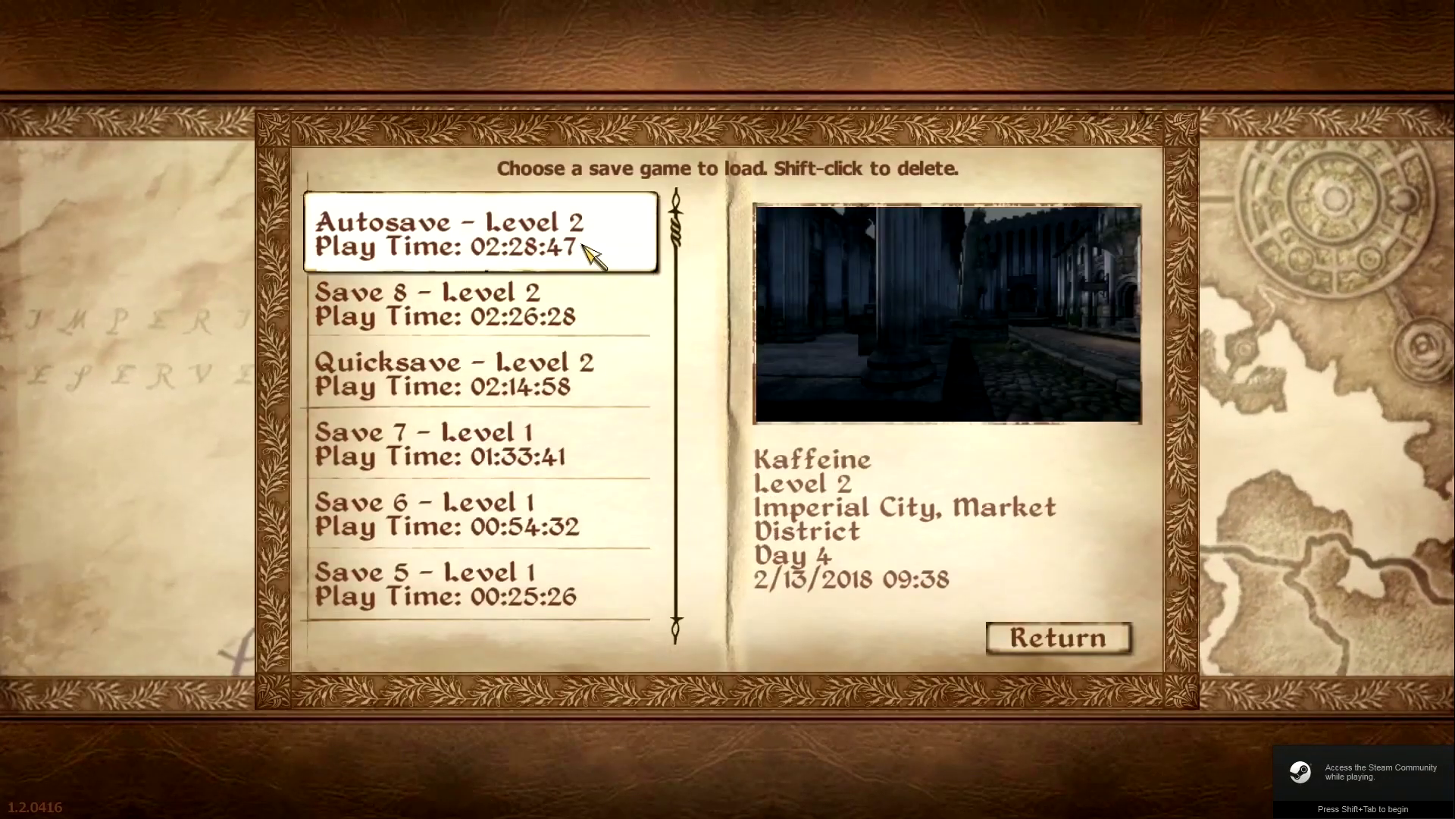
{"action": "left_click", "coordinate": [657, 233]}
{"action": "left_click", "coordinate": [727, 419]}
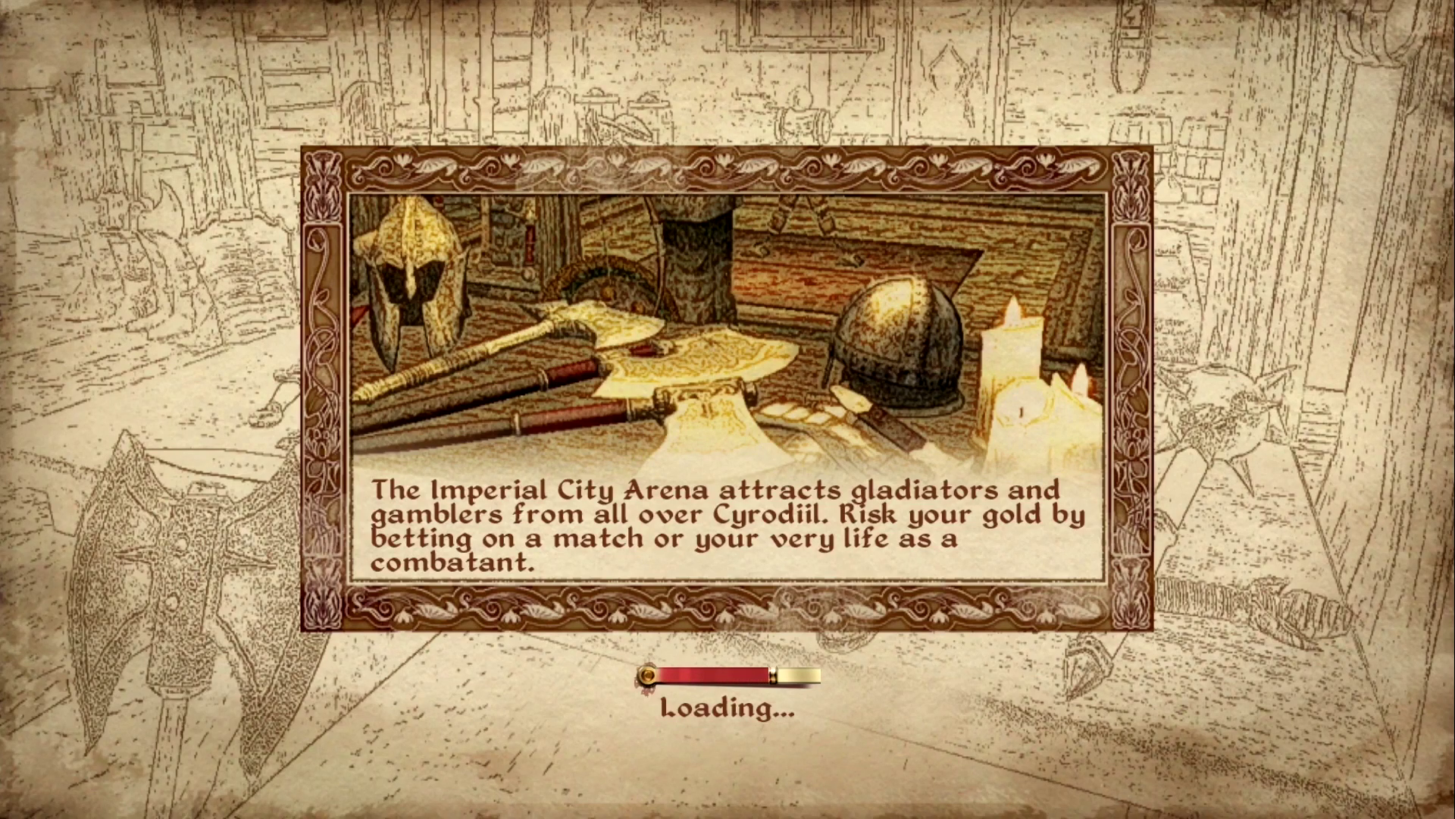
Walk through the Imperial City Market District and inspect the character's face beside the Major Skills page
{"action": "key", "text": "w"}
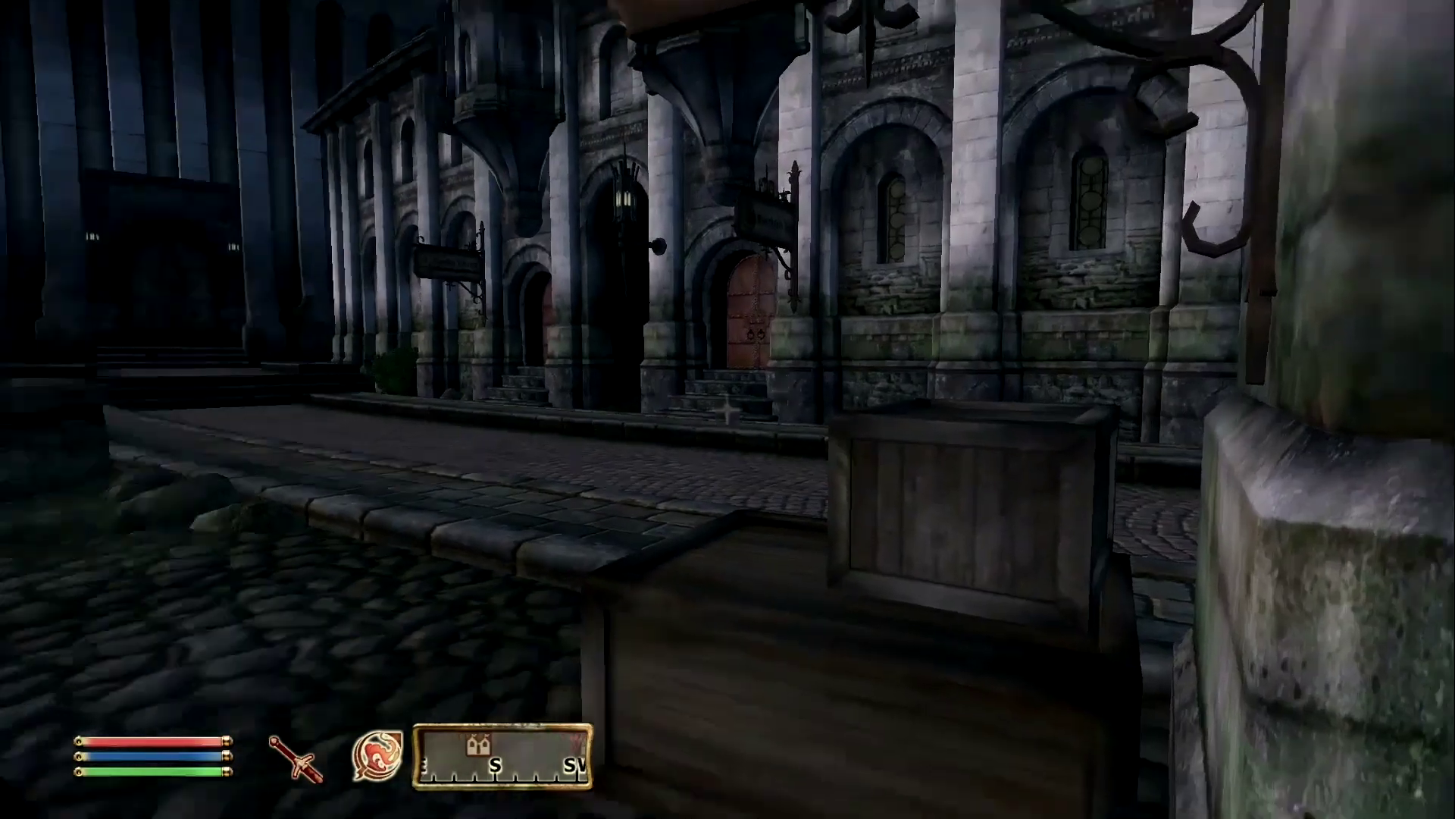
{"action": "key", "text": "w"}
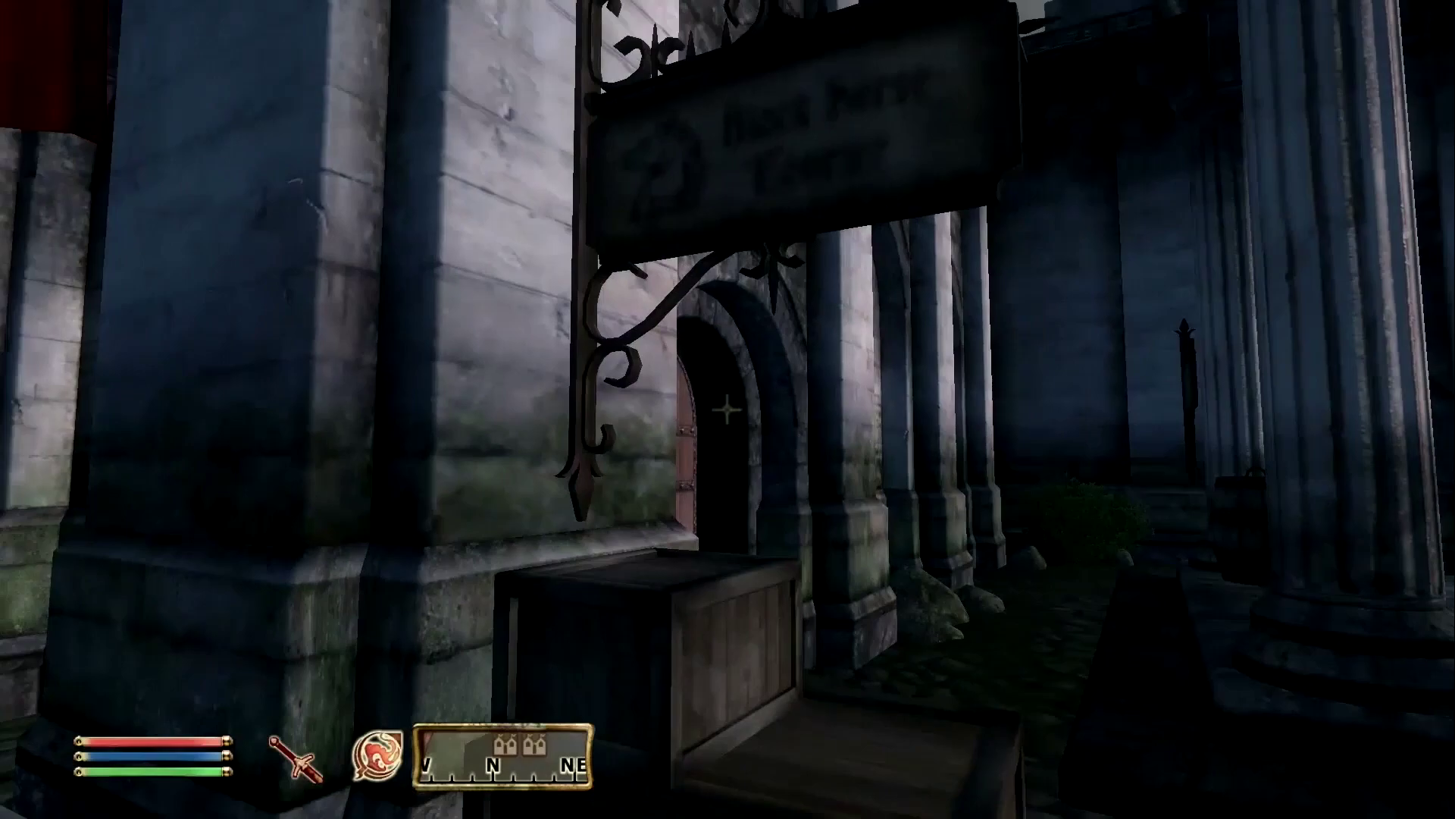
{"action": "key", "text": "w"}
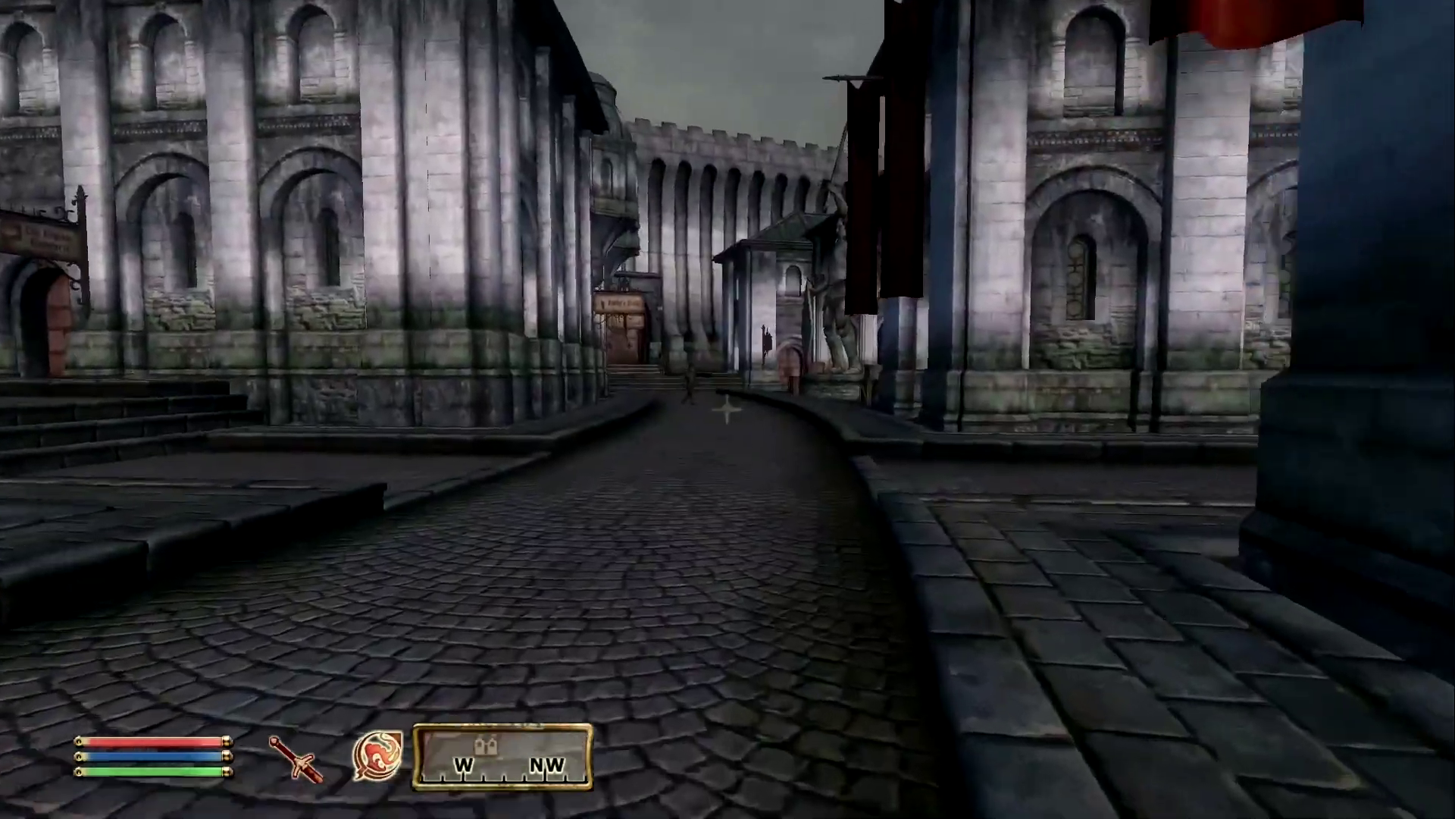
{"action": "key", "text": "w"}
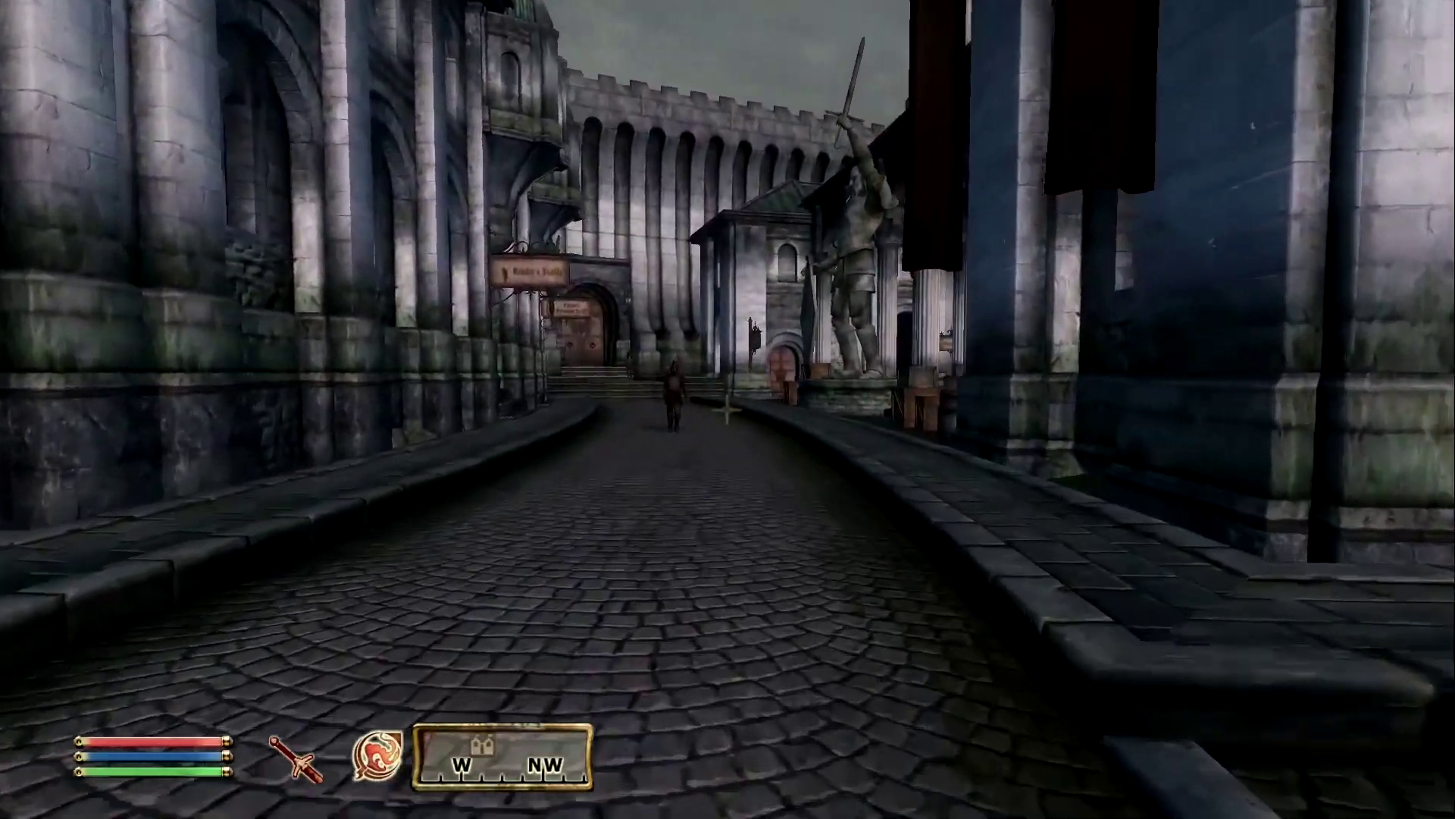
{"action": "key", "text": "w"}
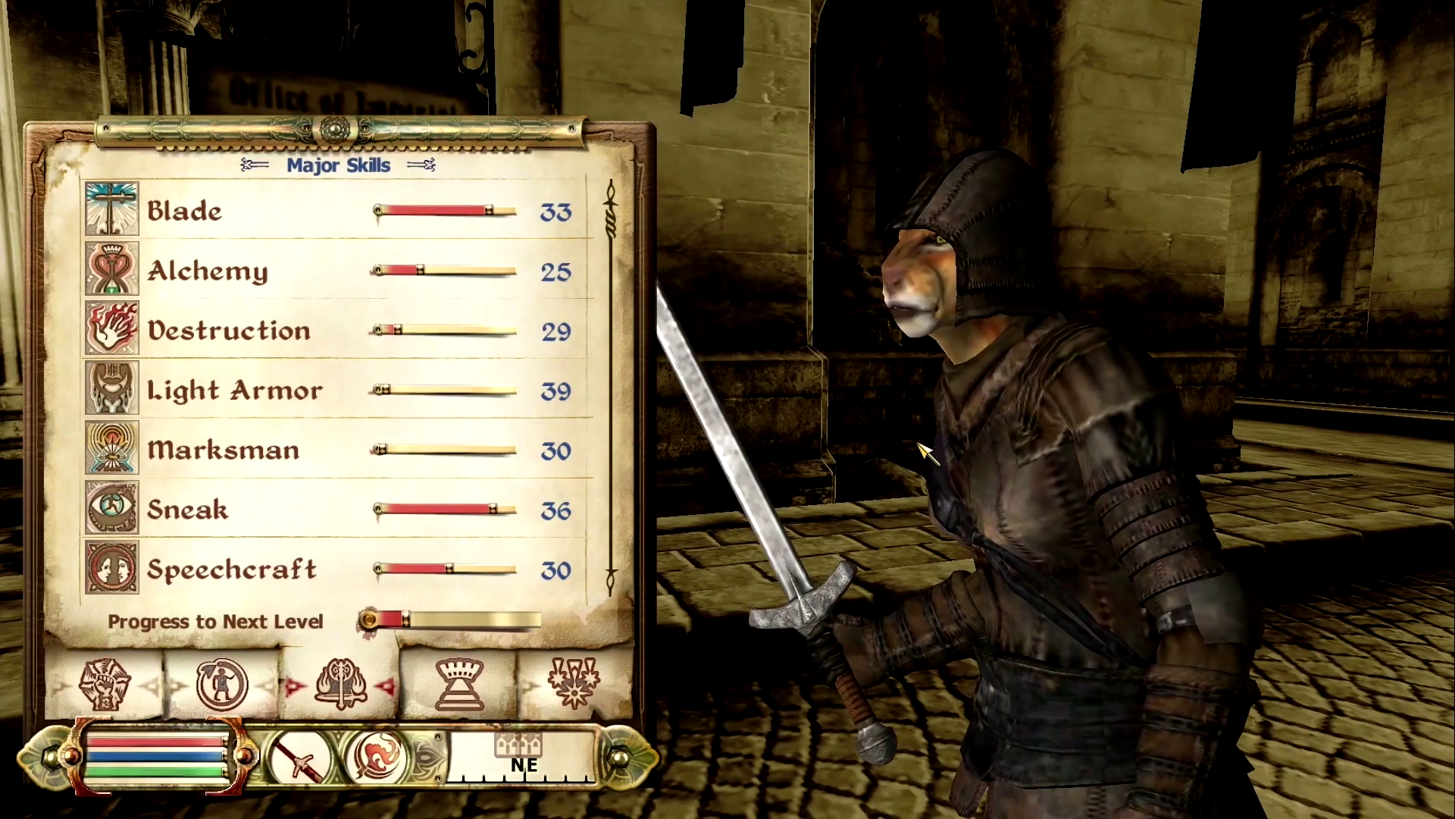
Quit Oblivion from the pause screen and exit to the desktop
{"action": "key", "text": "Escape"}
{"action": "left_click", "coordinate": [728, 538]}
{"action": "key", "text": "Escape"}
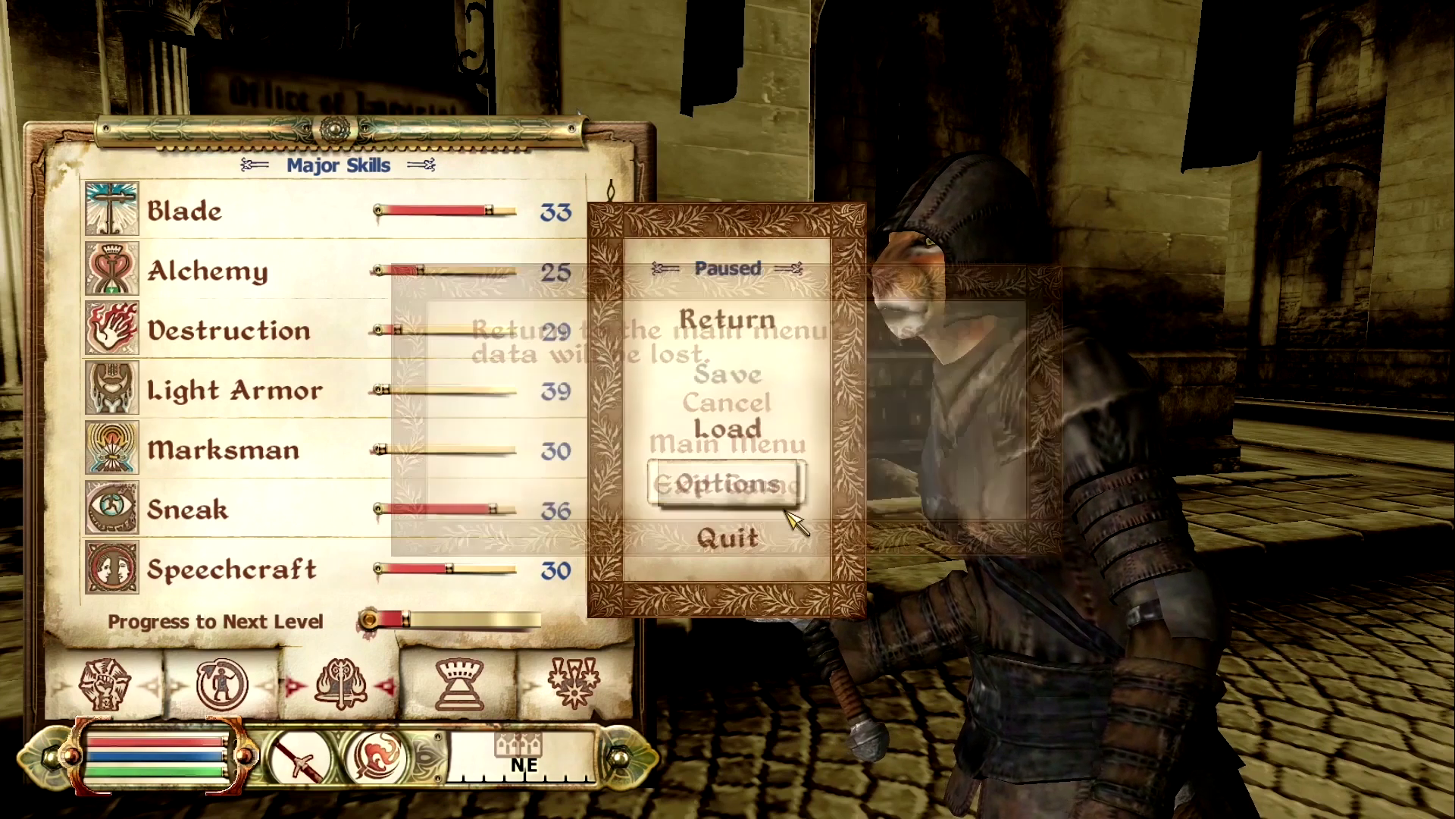
{"action": "key", "text": "Escape"}
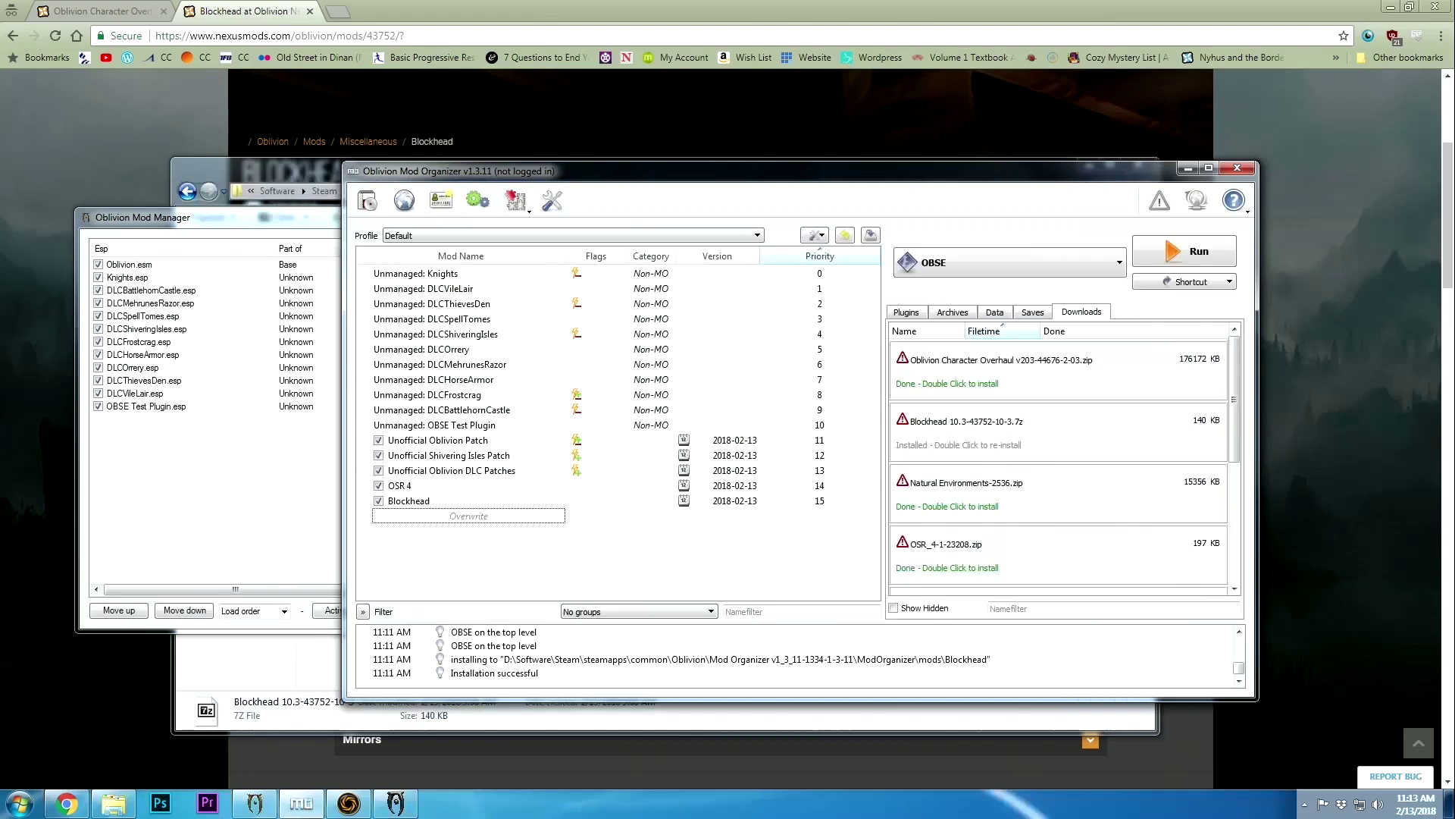
Switch to Oblivion Mod Manager and start creating a new omod named Character Overhaul
{"action": "left_click", "coordinate": [311, 225]}
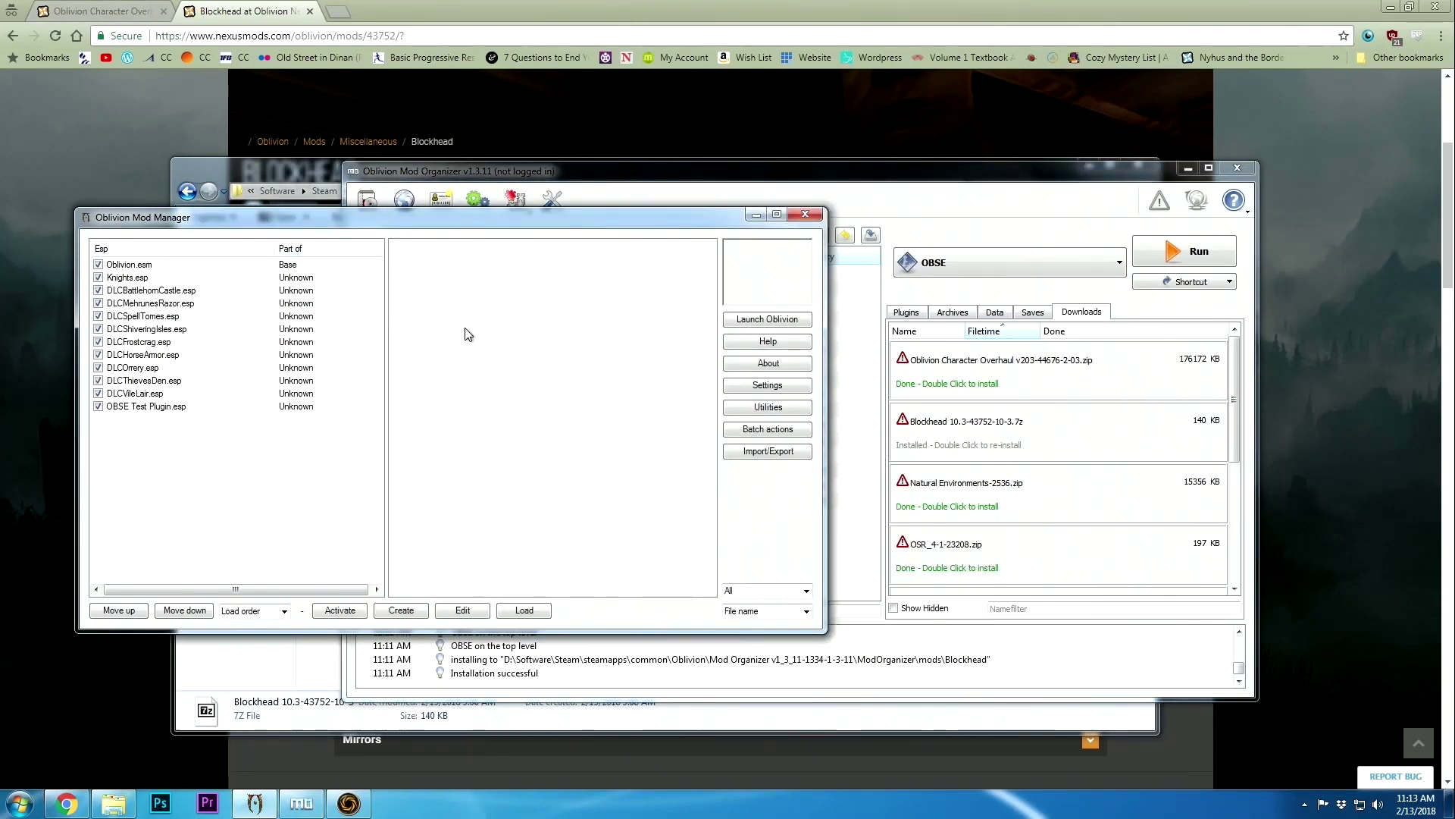
{"action": "left_click_drag", "start_coordinate": [454, 213], "coordinate": [677, 229]}
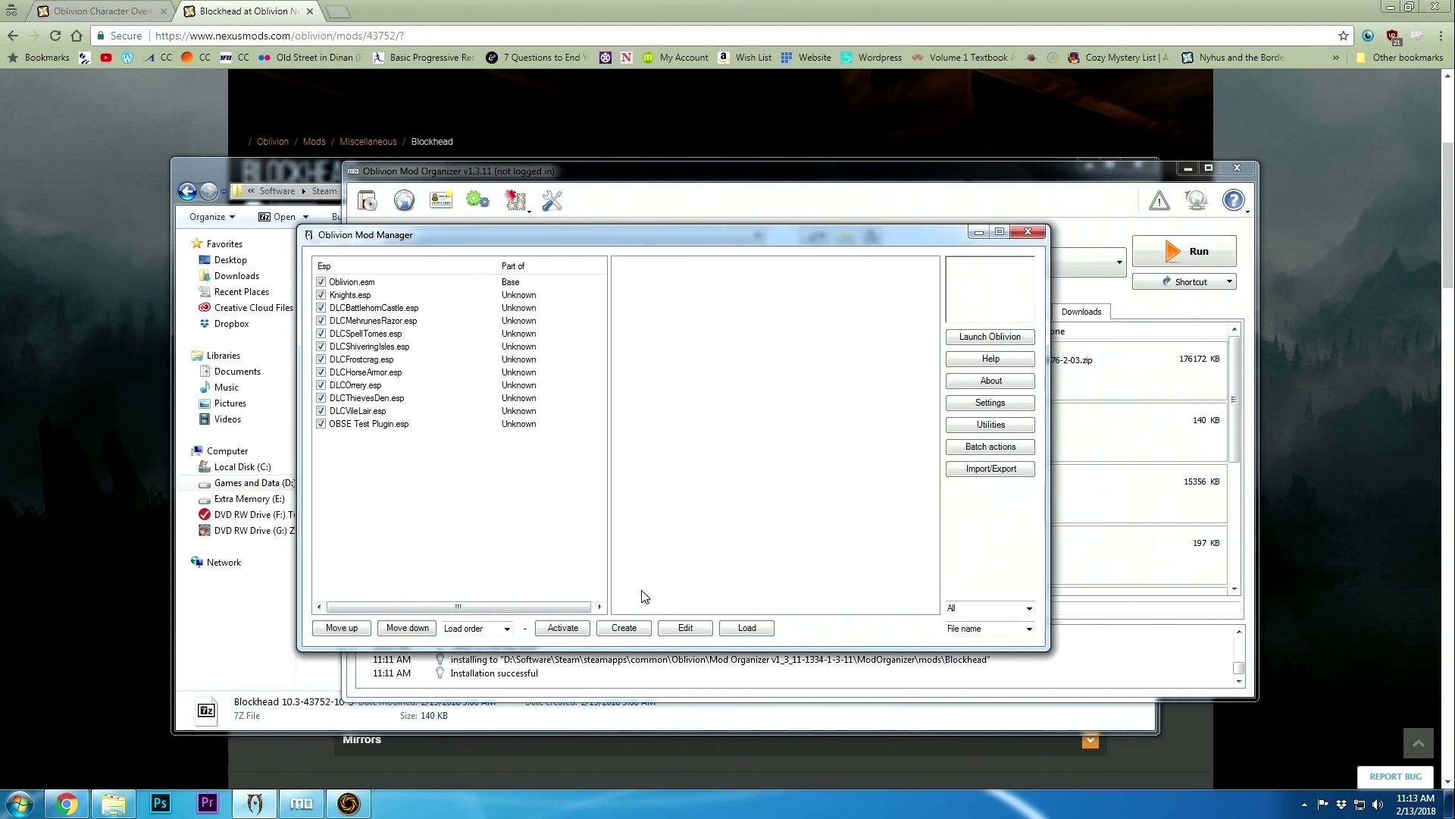
{"action": "left_click", "coordinate": [624, 627]}
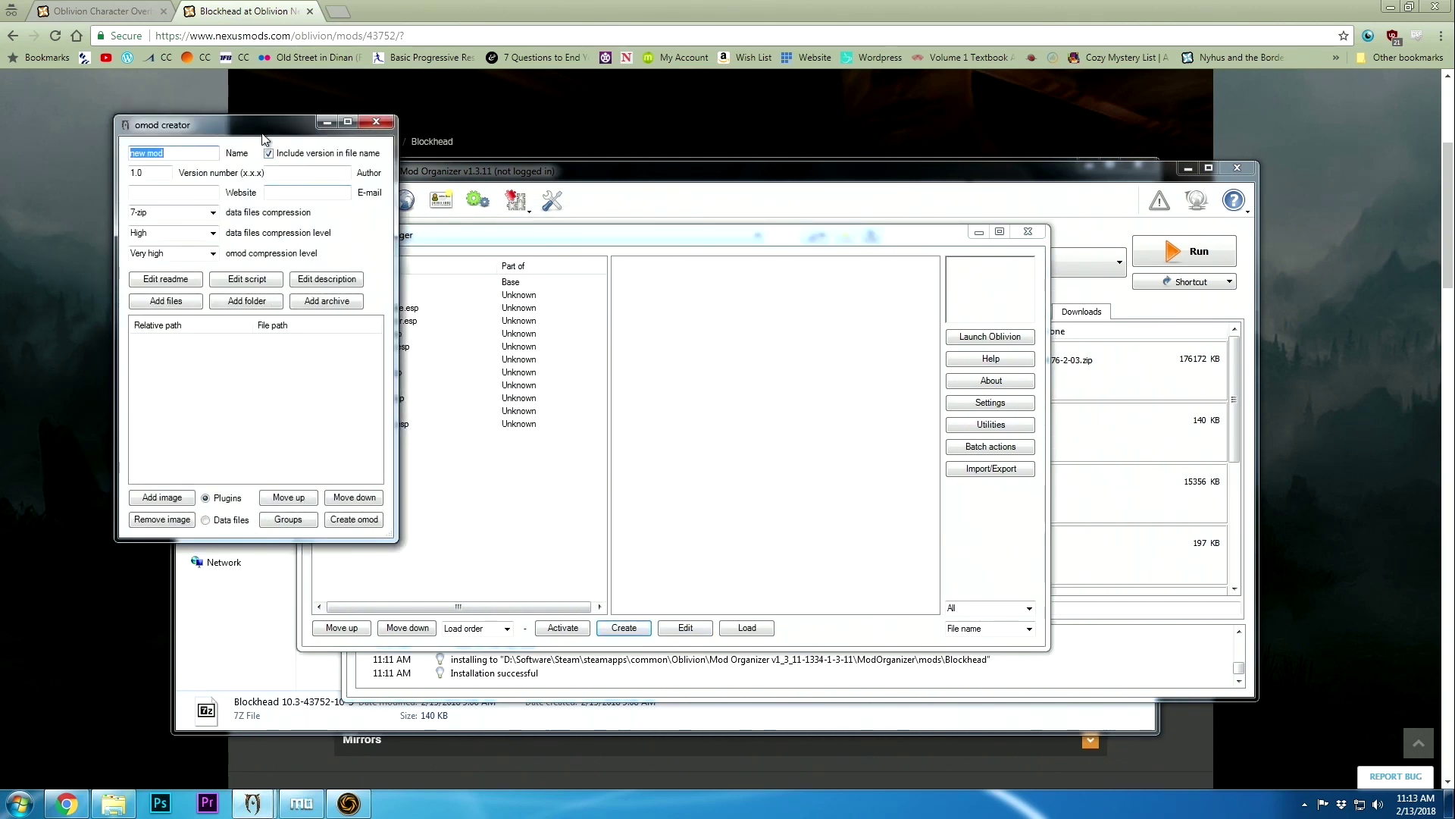
{"action": "left_click_drag", "start_coordinate": [184, 139], "coordinate": [417, 280]}
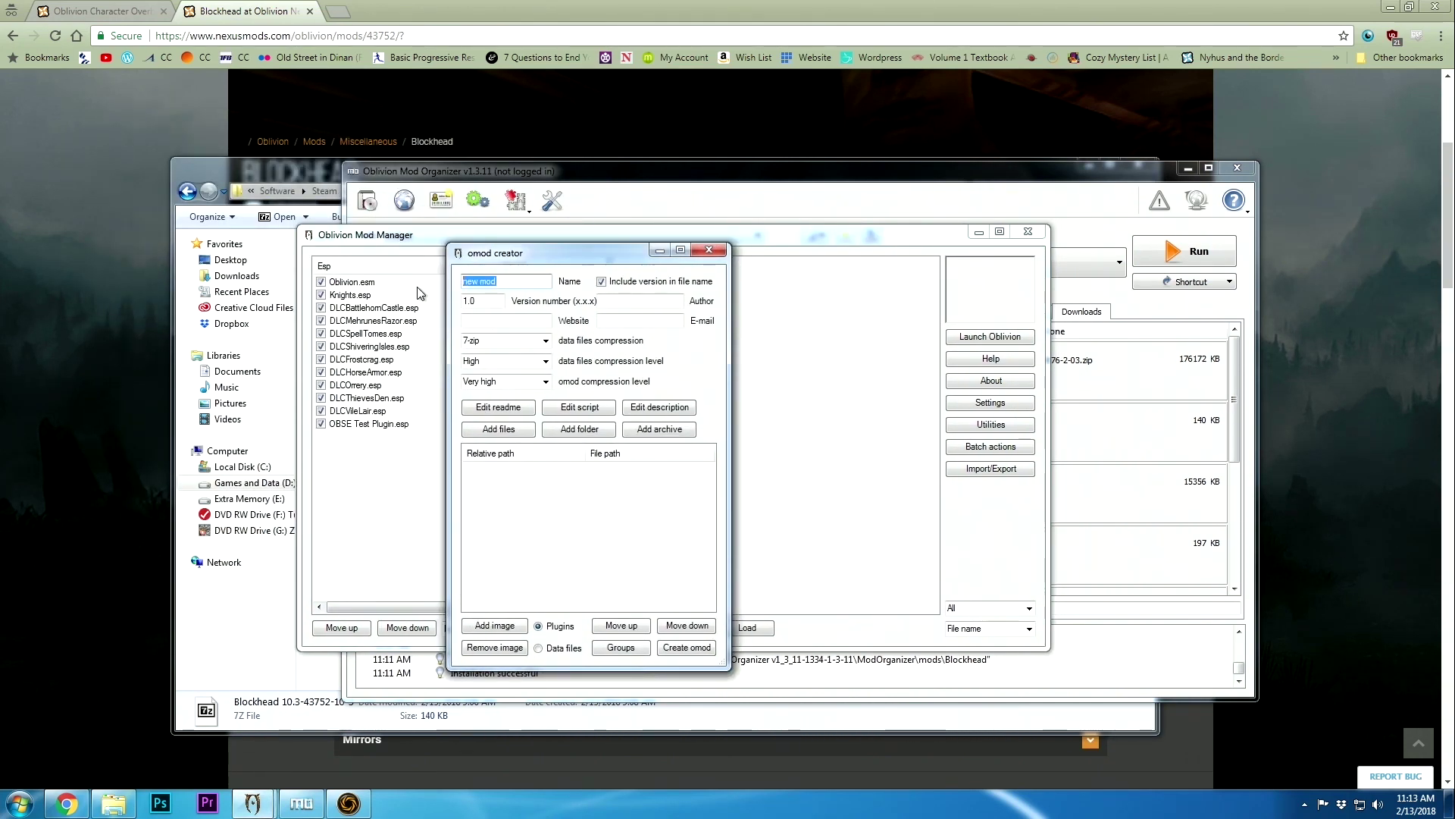
{"action": "type", "text": "Character Overhaul"}
{"action": "left_click", "coordinate": [659, 429]}
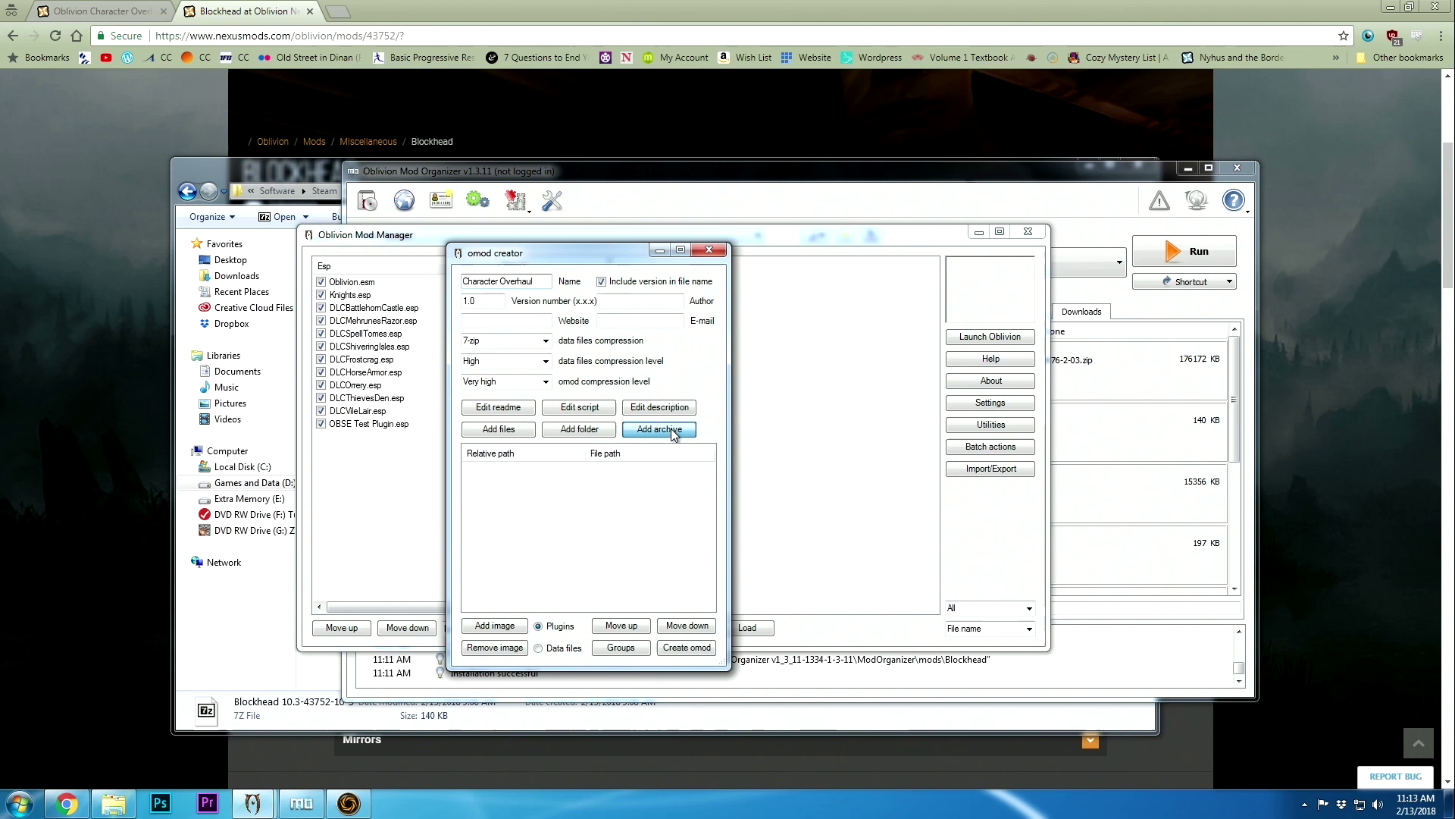
{"action": "left_click_drag", "start_coordinate": [889, 283], "coordinate": [797, 281]}
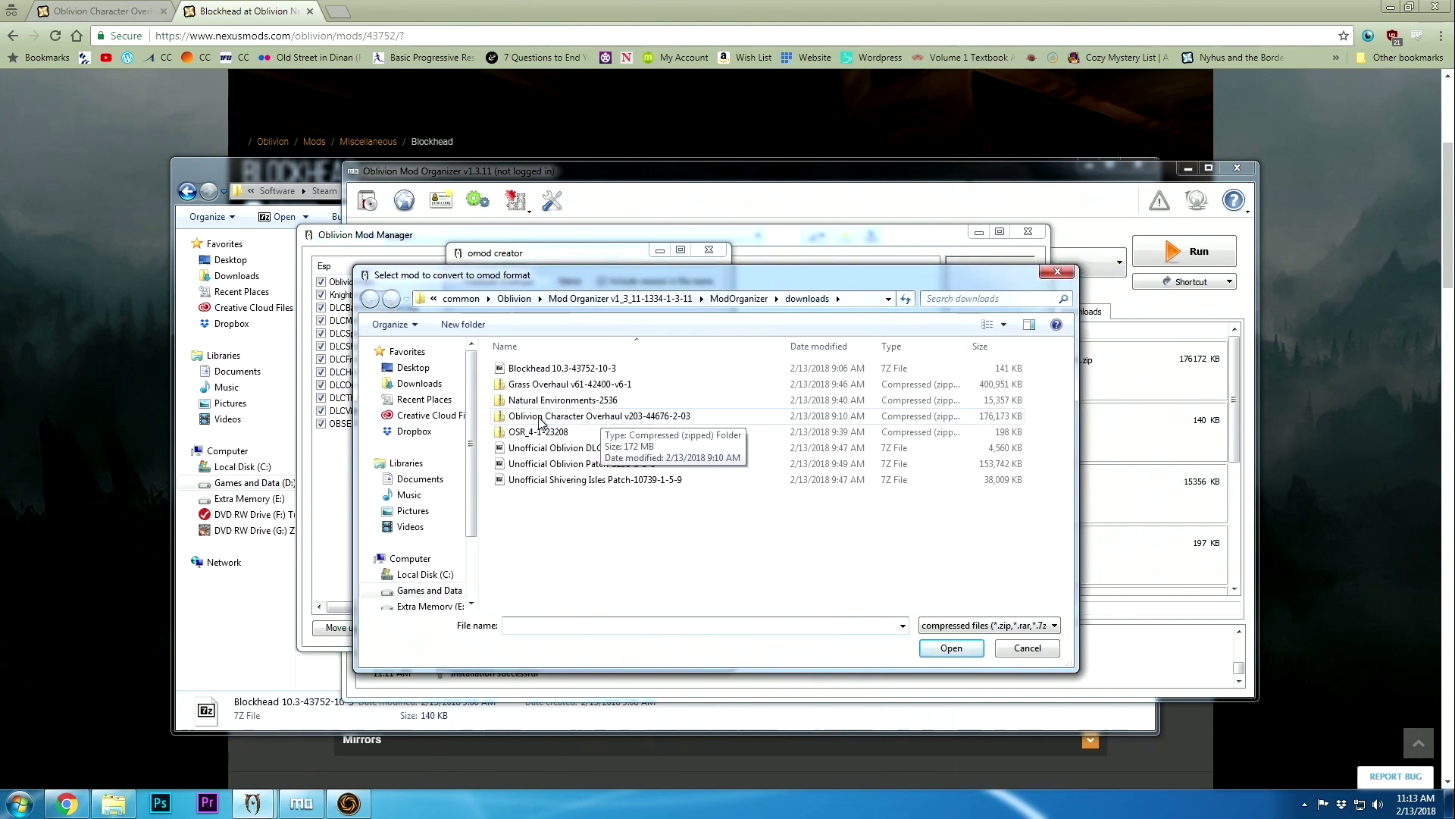
{"action": "double_click", "coordinate": [606, 417]}
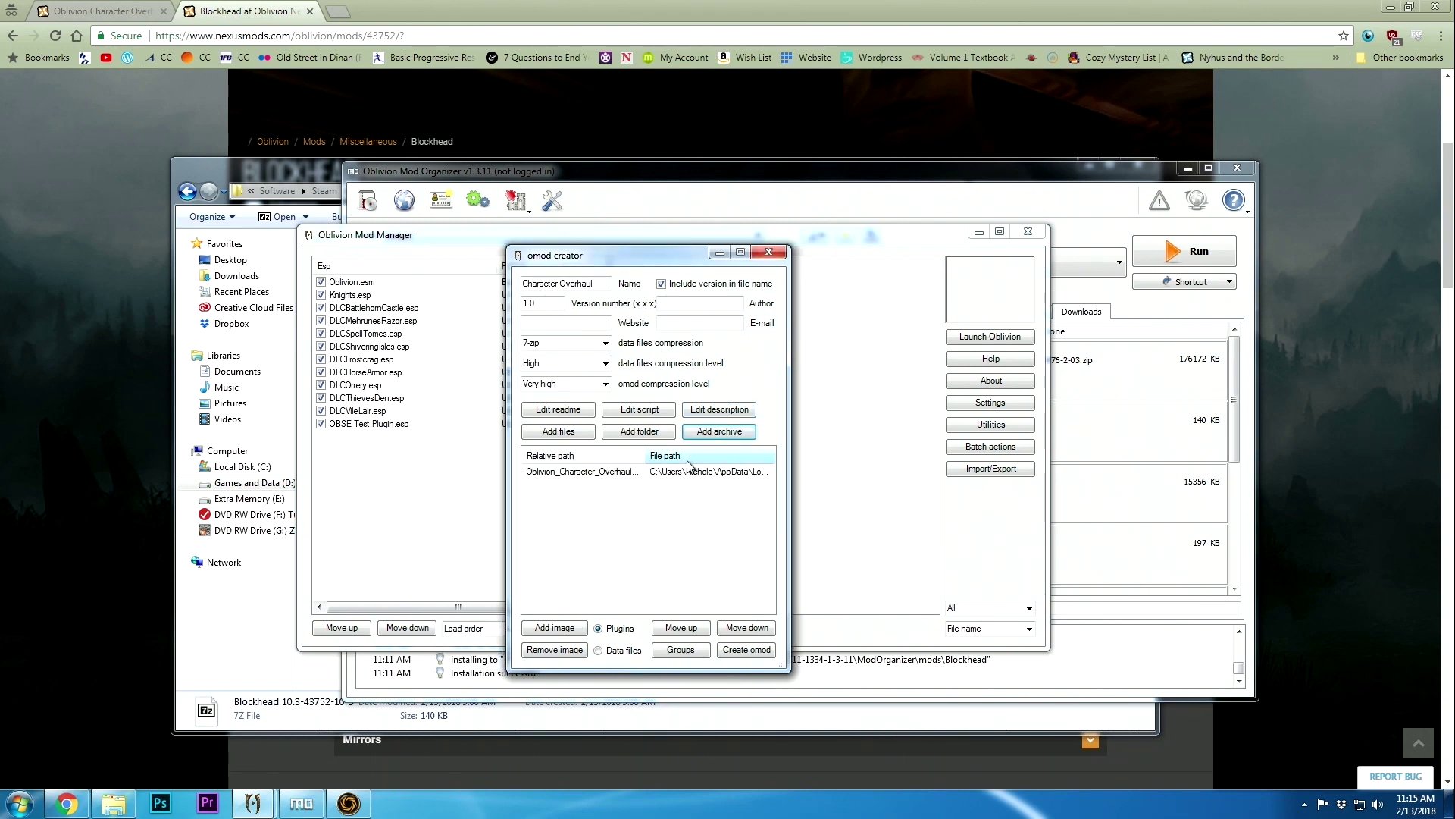
Check the added plugin's path and create the Character Overhaul omod without an author name or description
{"action": "left_click", "coordinate": [635, 472]}
{"action": "mouse_move", "coordinate": [645, 455]}
{"action": "left_mouse_down"}
{"action": "mouse_move", "coordinate": [665, 455]}
{"action": "mouse_move", "coordinate": [623, 455]}
{"action": "left_mouse_up"}
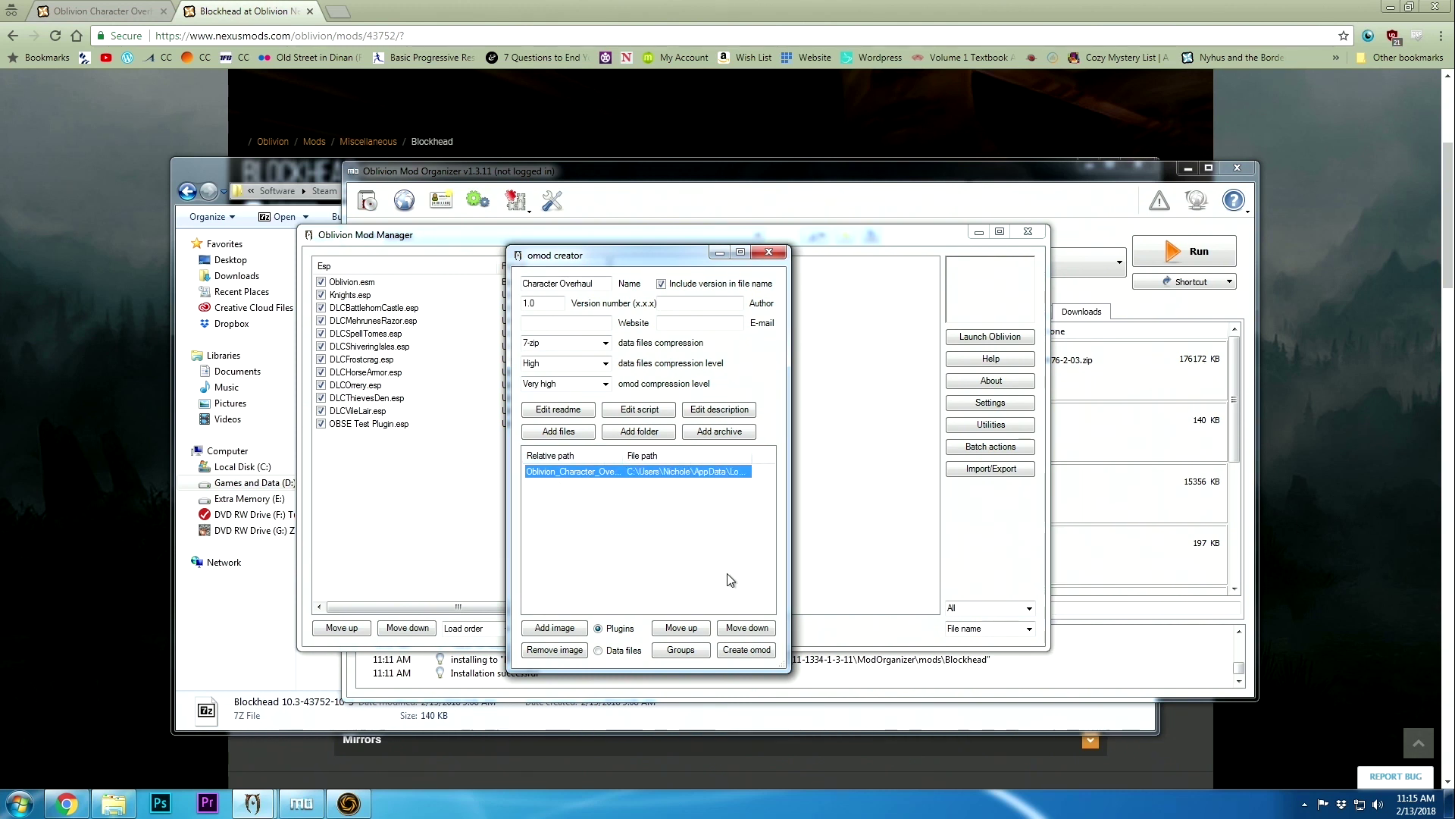
{"action": "left_click", "coordinate": [742, 653]}
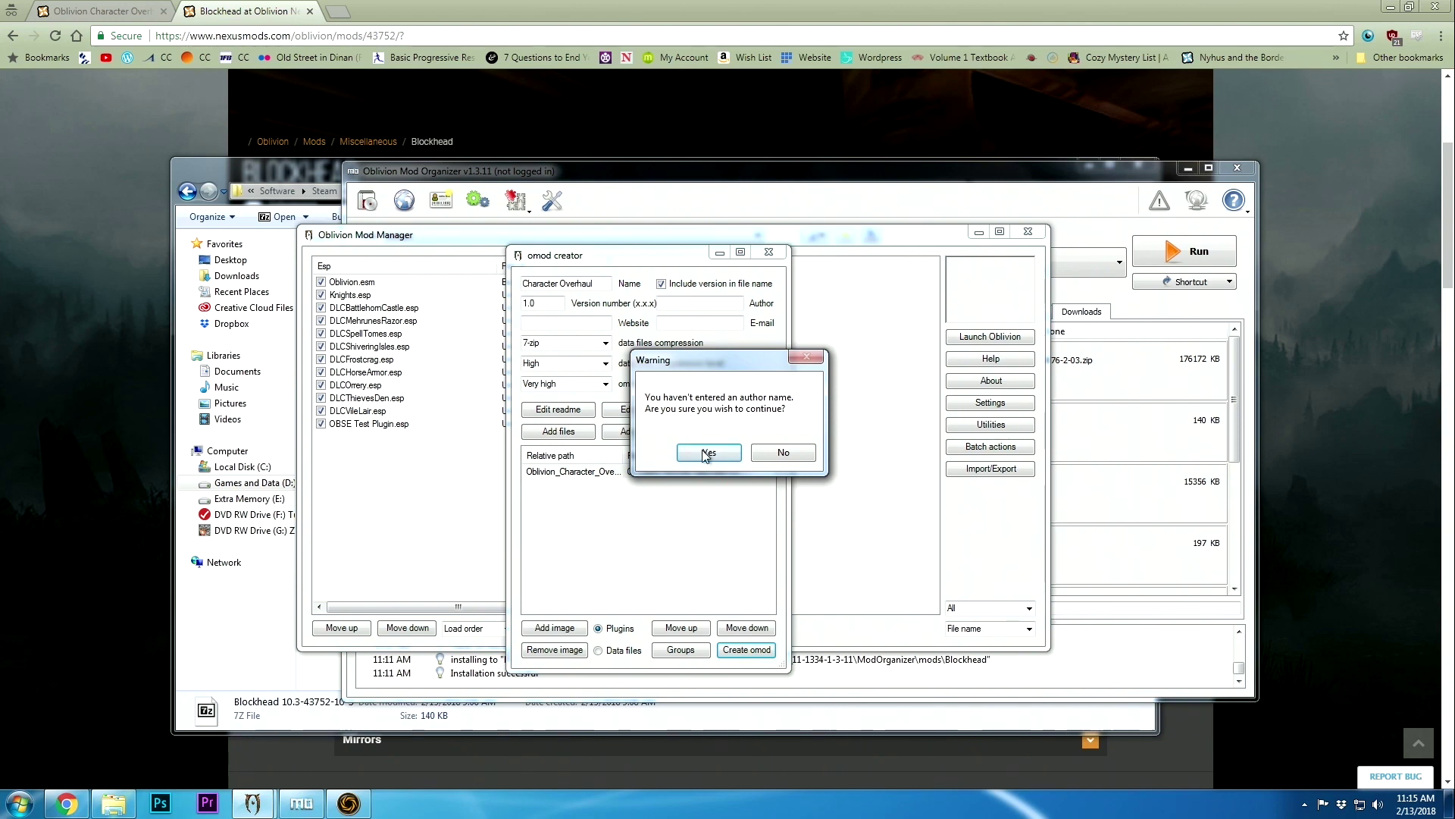
{"action": "left_click", "coordinate": [705, 454]}
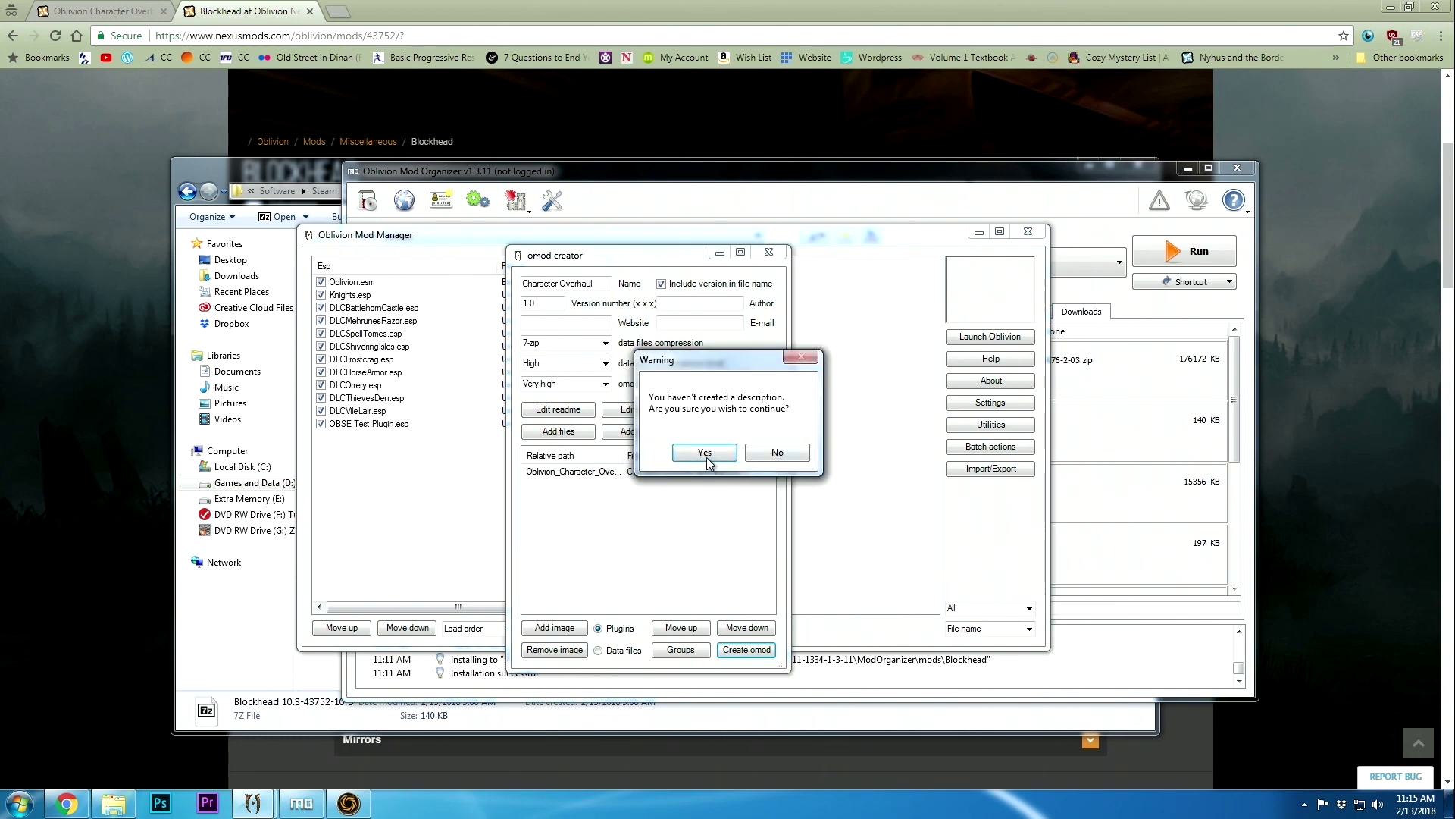
{"action": "left_click", "coordinate": [704, 453]}
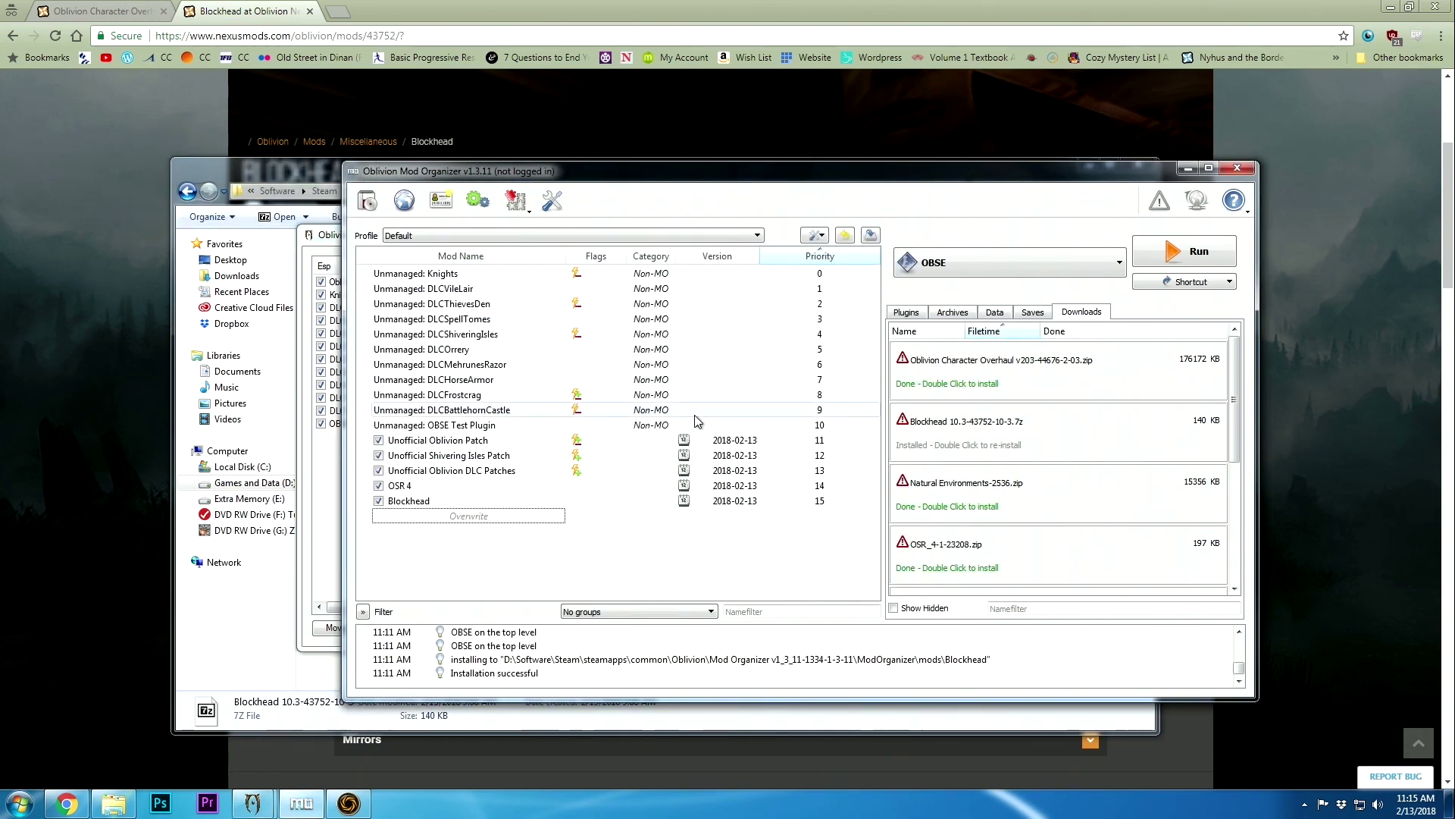
Review Mod Organizer's plugin list, minimize it, and check the Character Overhaul 1.0 omod and its plugin in Oblivion Mod Manager
{"action": "left_click", "coordinate": [909, 313]}
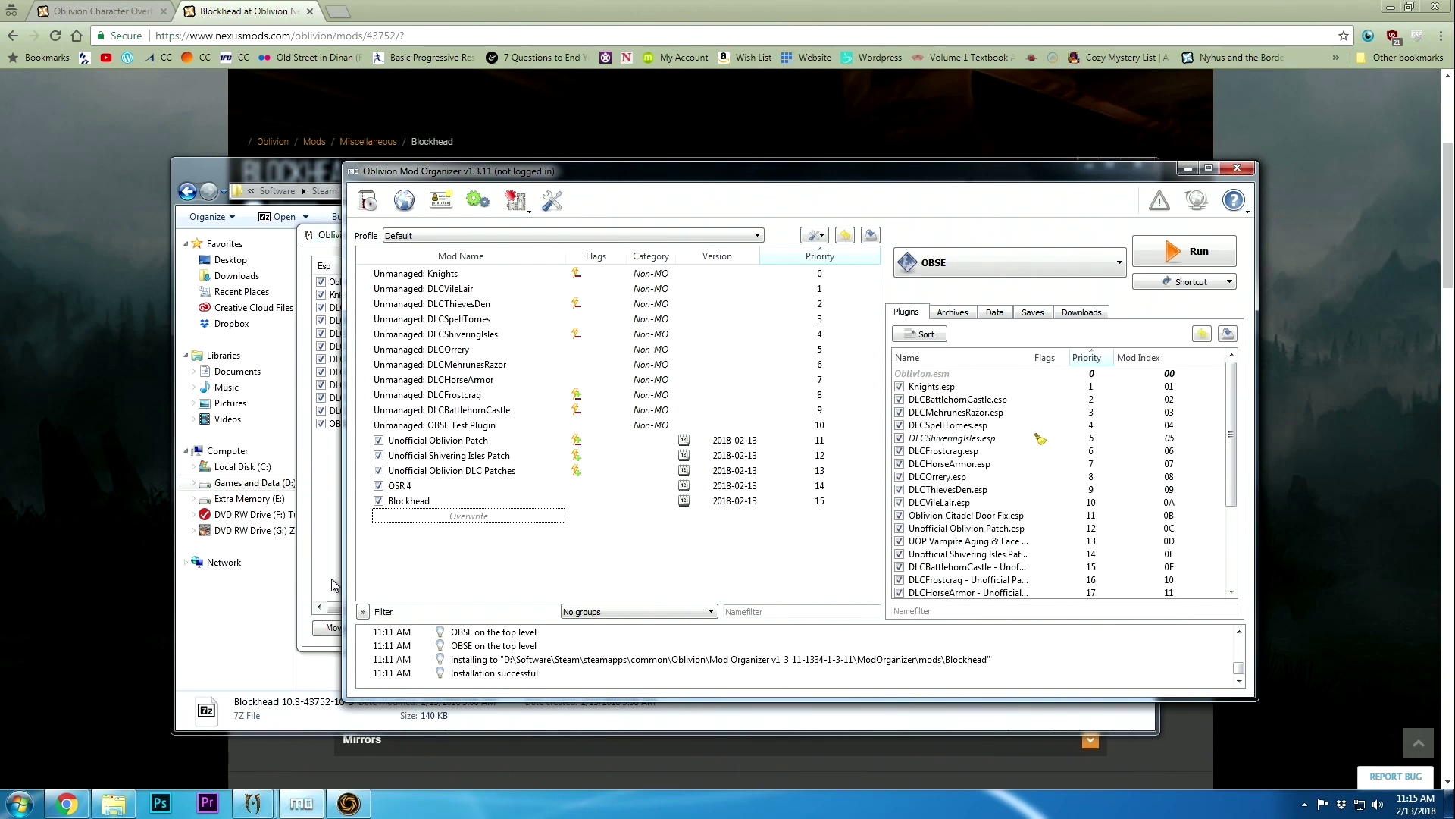
{"action": "left_click", "coordinate": [1187, 168]}
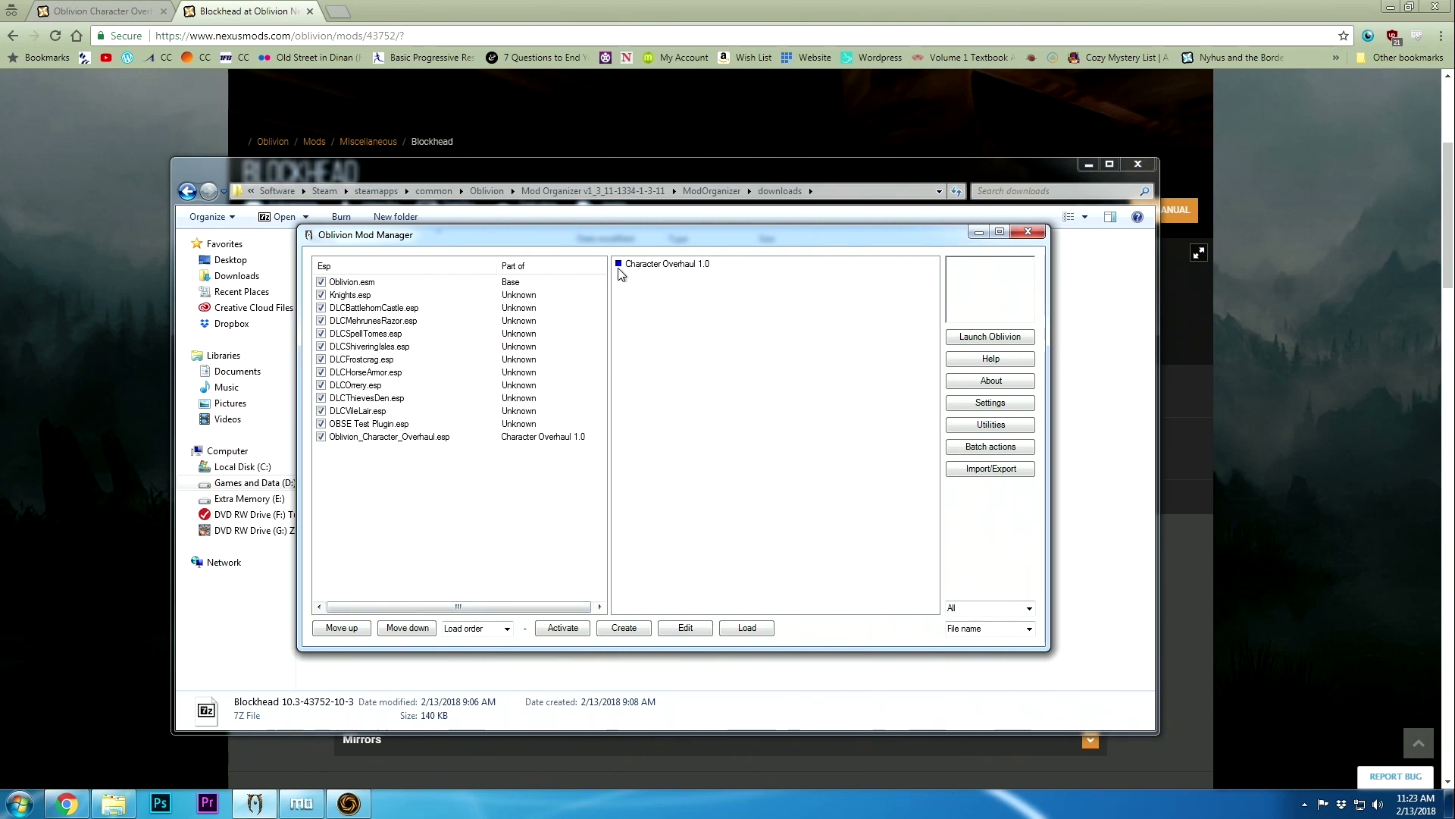
{"action": "mouse_move", "coordinate": [621, 267]}
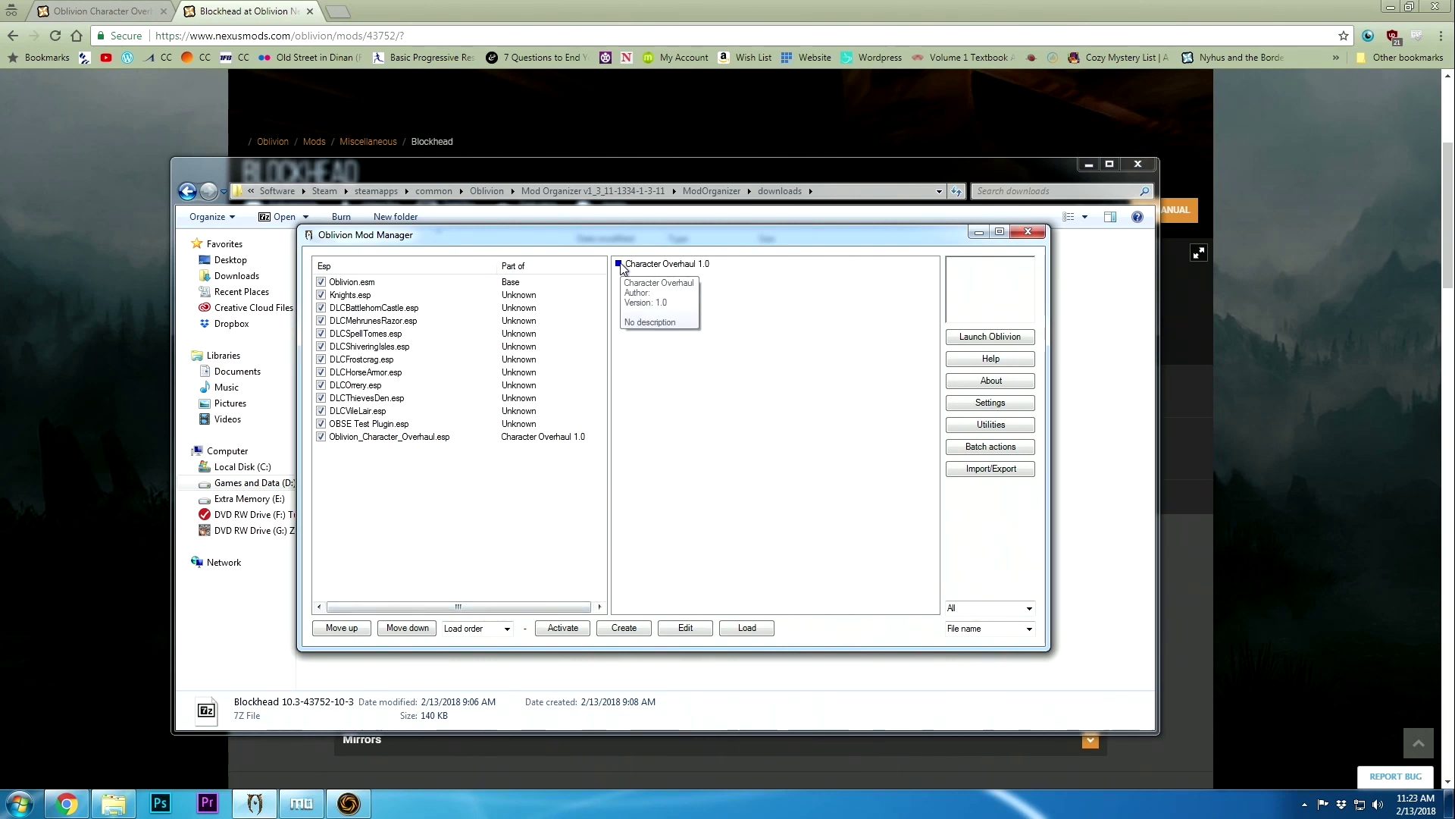
{"action": "left_click", "coordinate": [404, 440]}
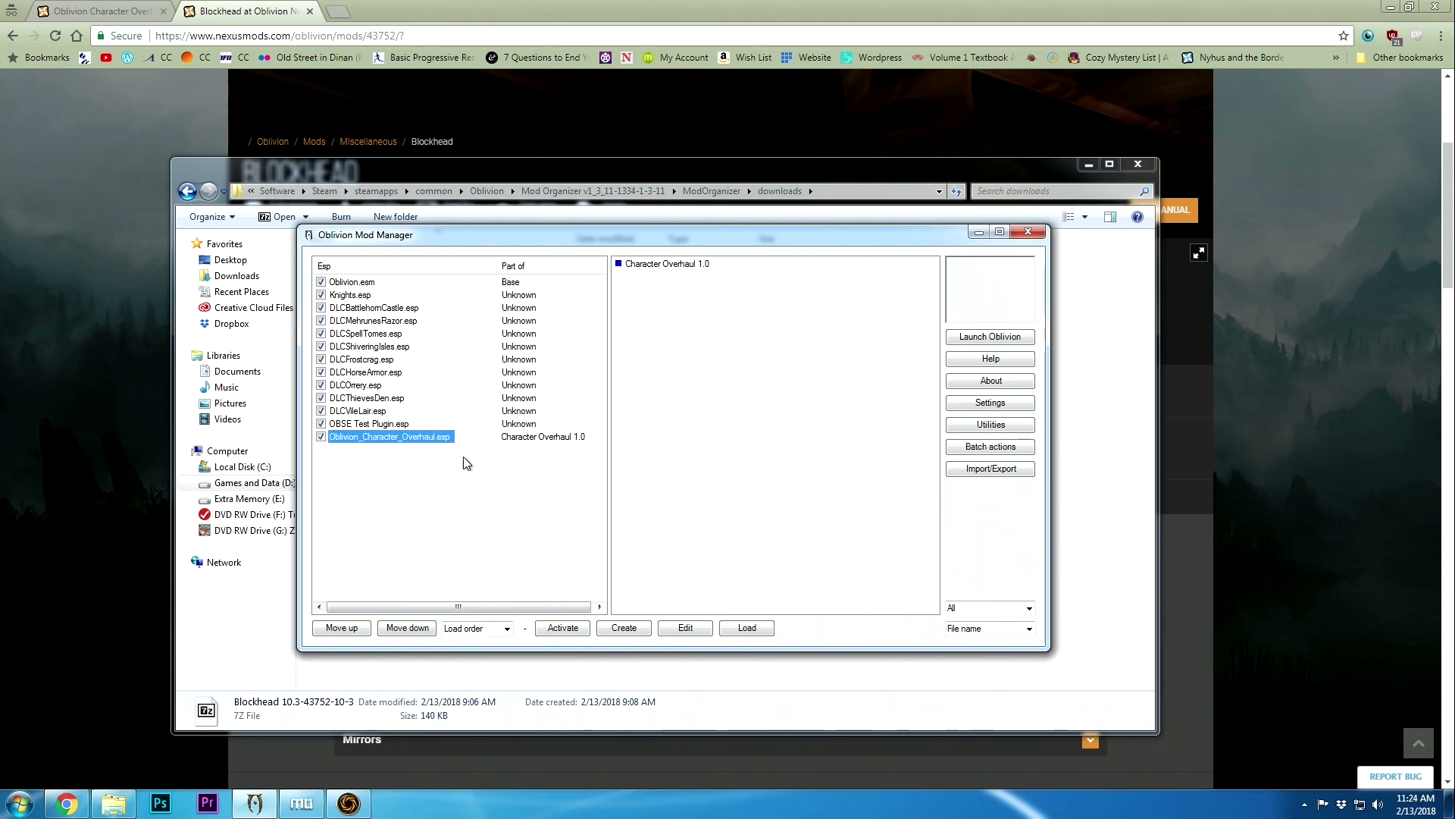
Launch Oblivion through Steam with administrator permission, start the game, and load the Level 2 autosave again
{"action": "key", "text": "super"}
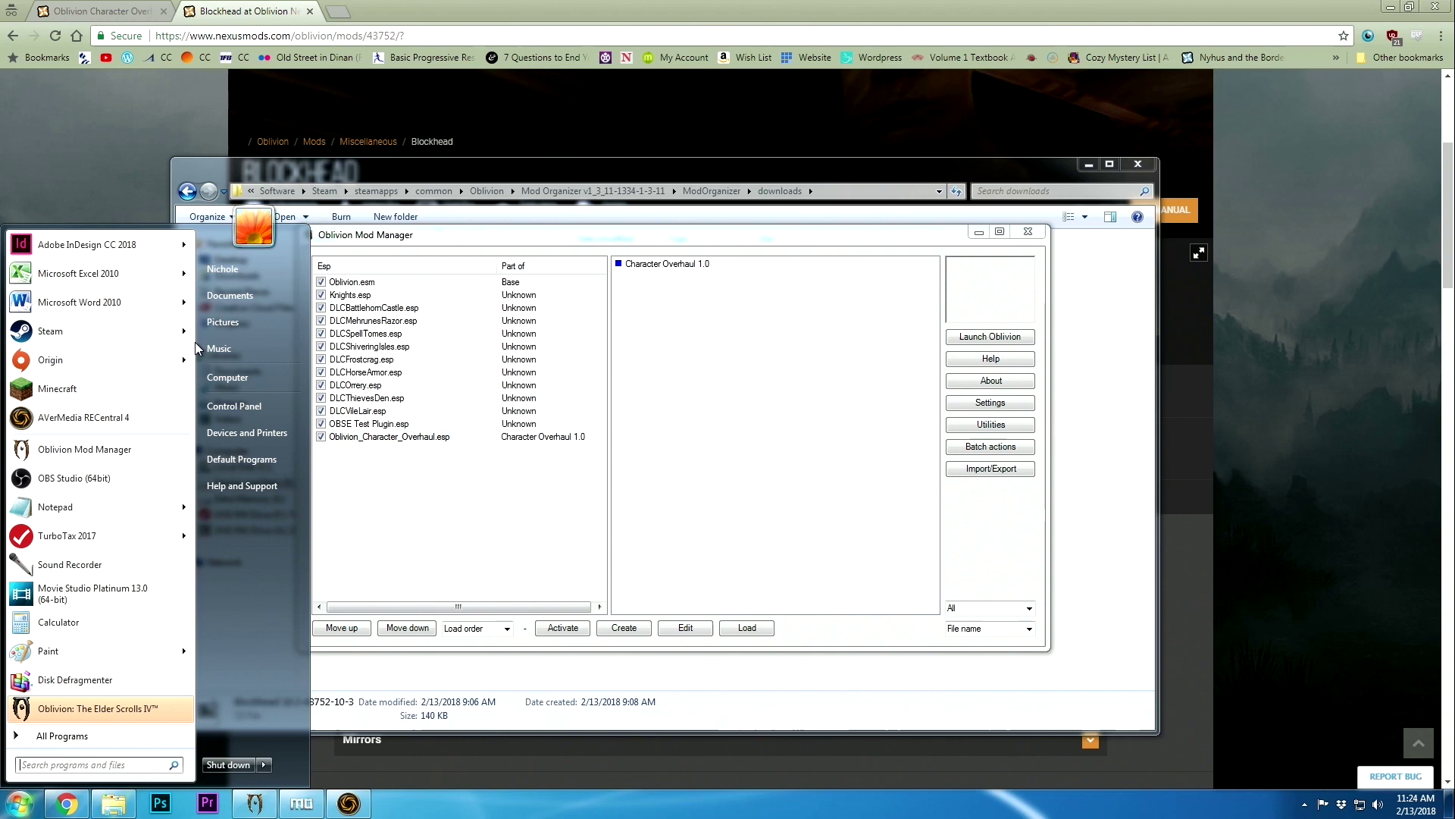
{"action": "mouse_move", "coordinate": [113, 330]}
{"action": "left_click", "coordinate": [270, 256]}
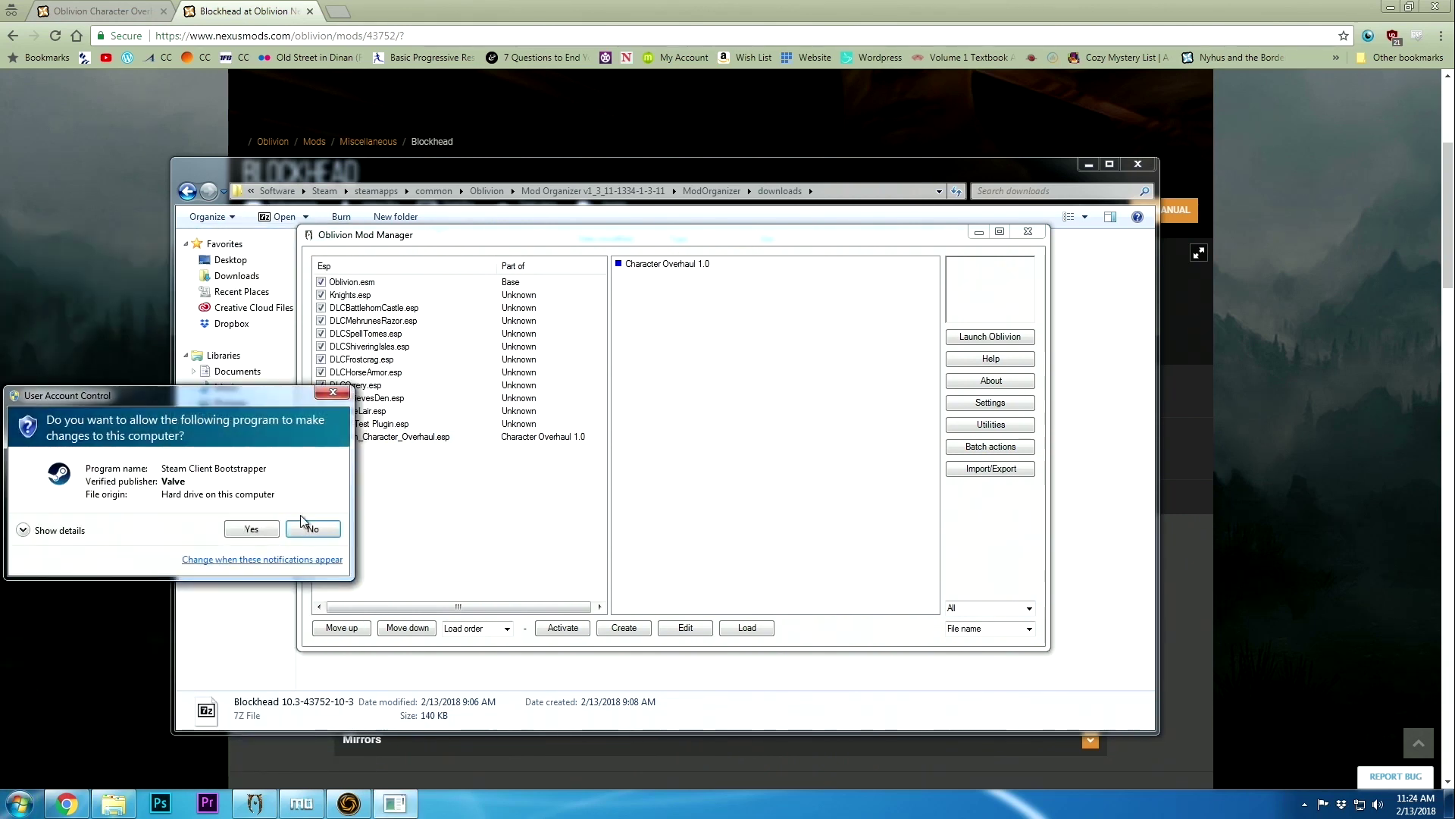
{"action": "left_click", "coordinate": [251, 529]}
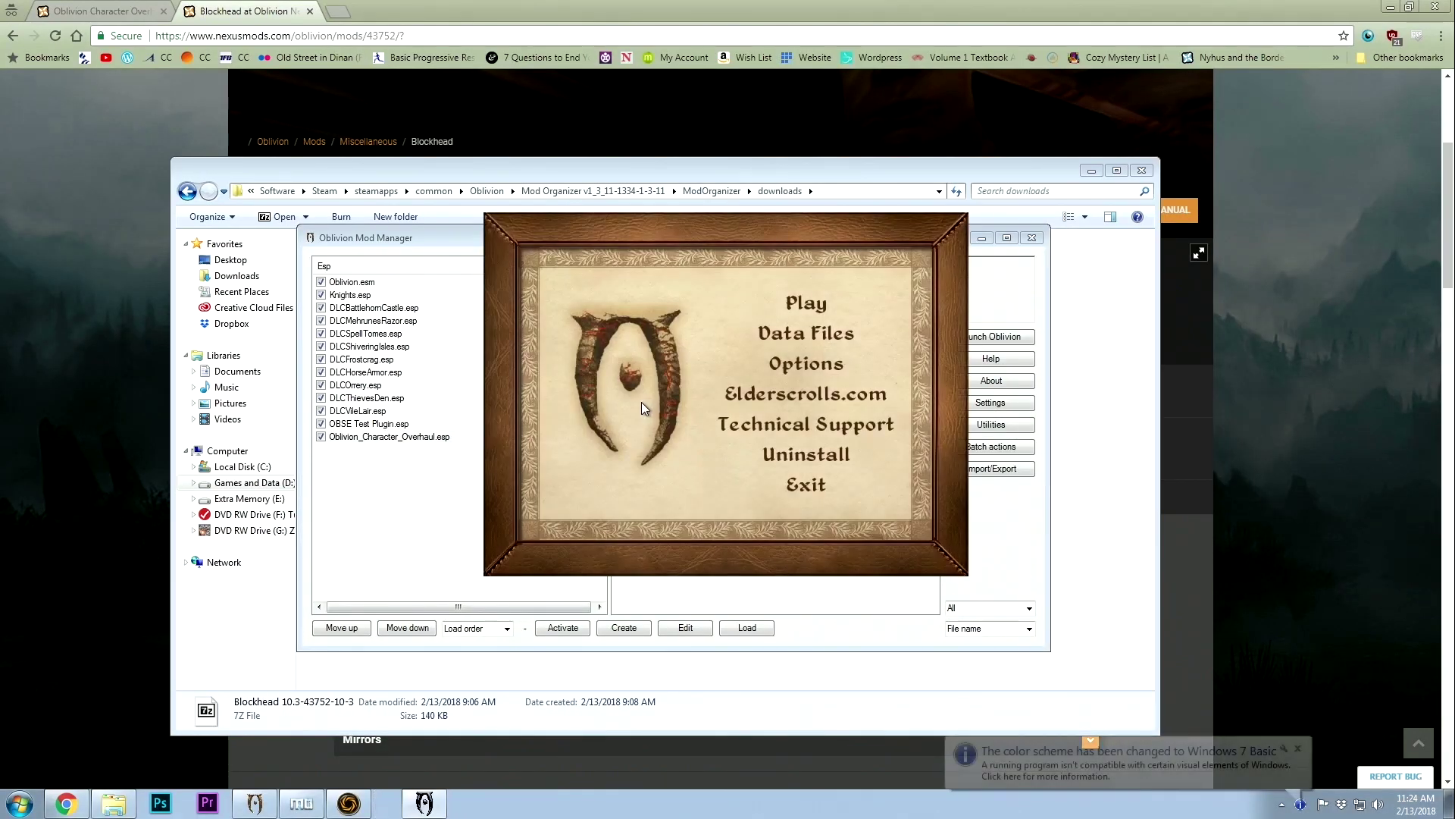
{"action": "left_click", "coordinate": [711, 396]}
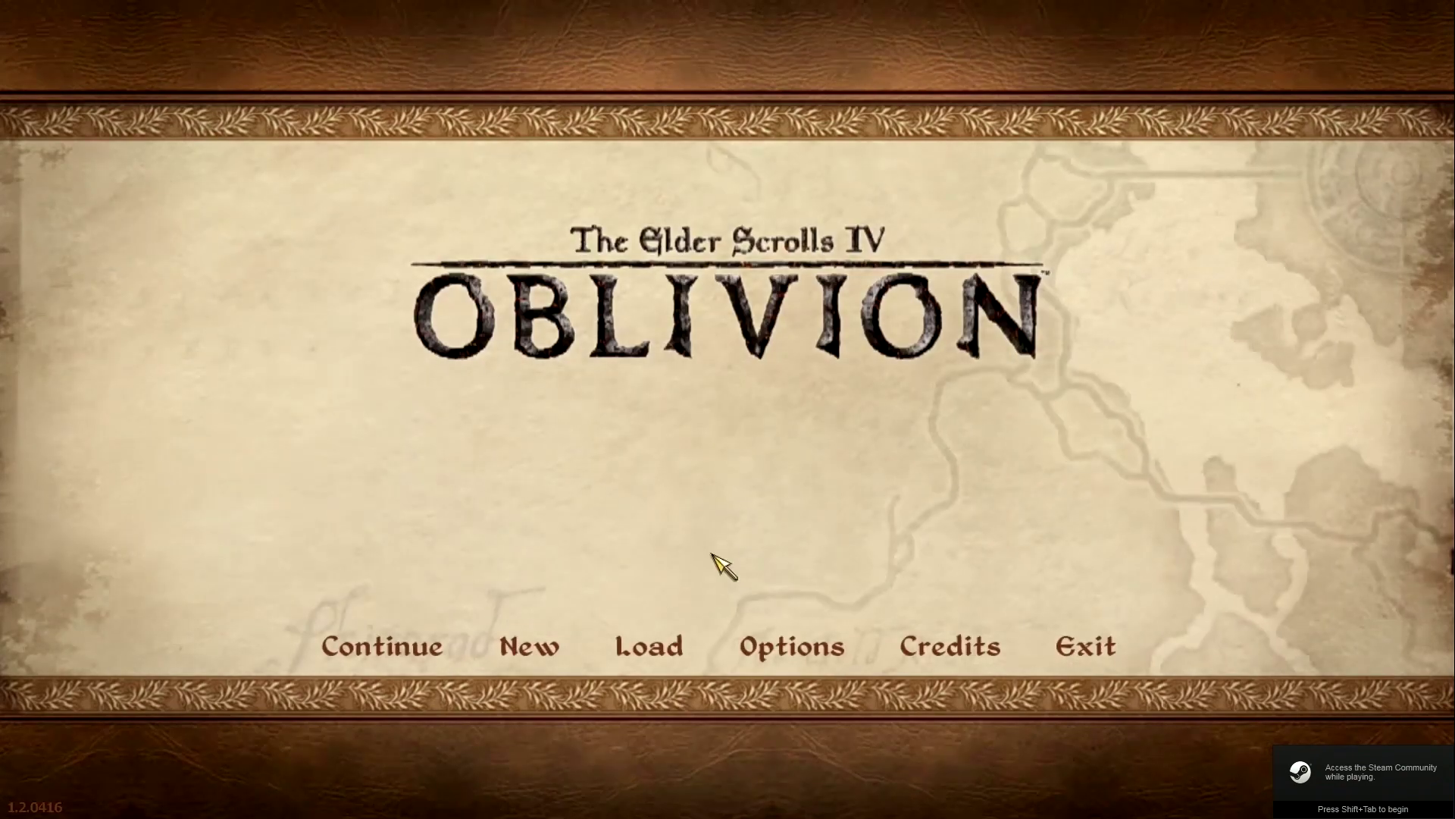
{"action": "left_click", "coordinate": [650, 646]}
{"action": "left_click", "coordinate": [627, 220]}
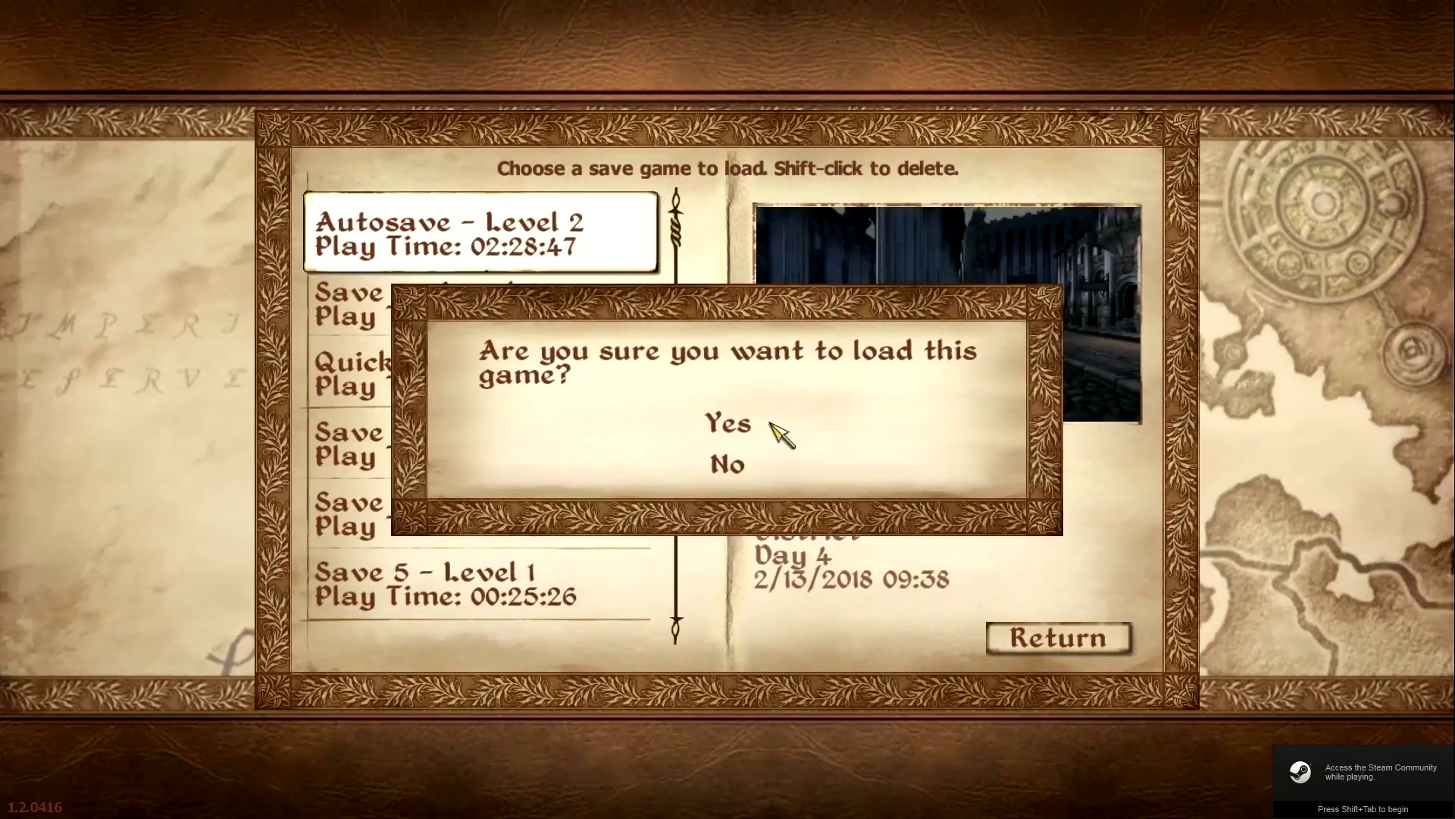
{"action": "left_click", "coordinate": [747, 428]}
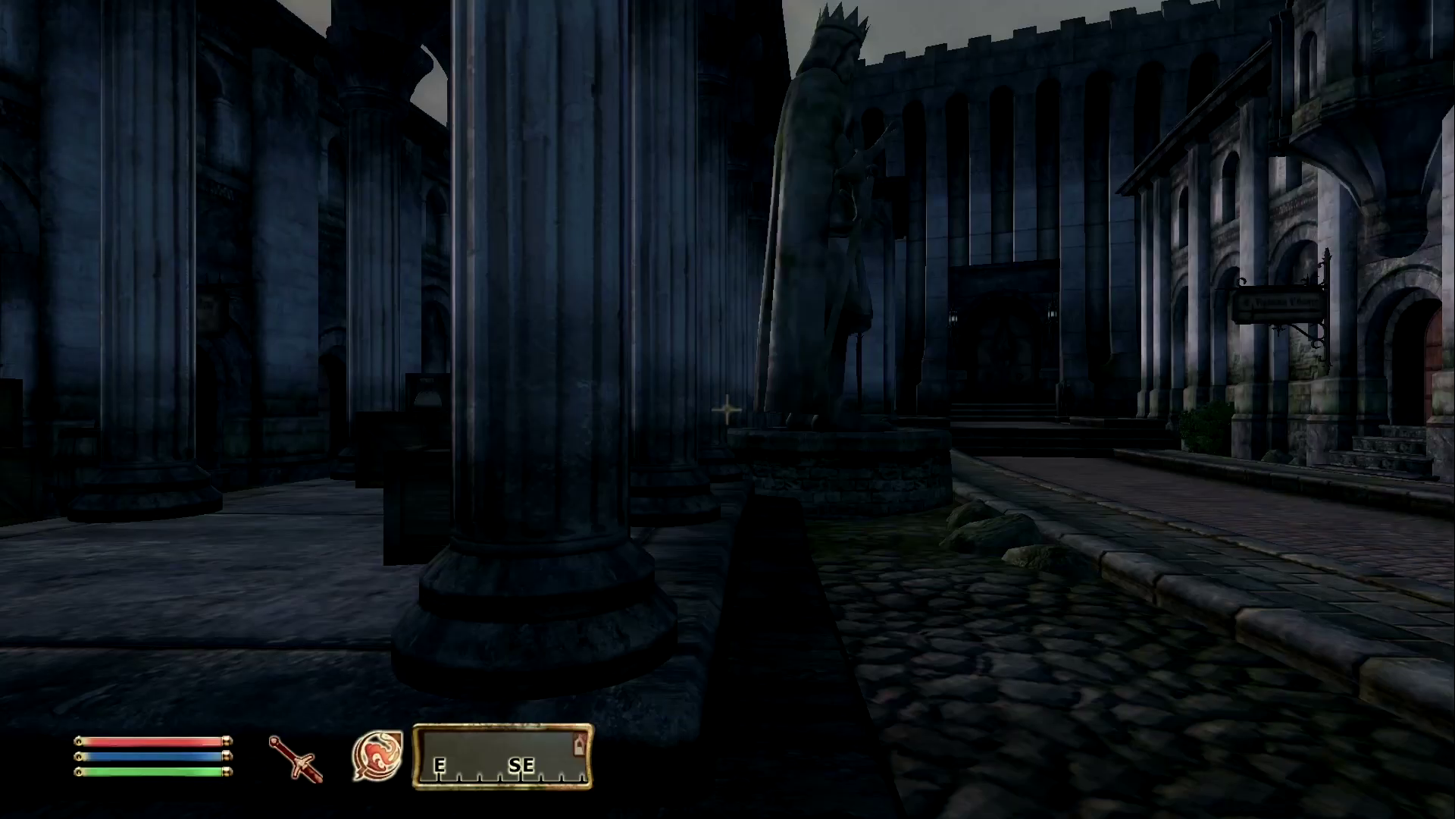
Walk through the Market District streets and approach the Imperial Watch guard to examine the character visuals
{"action": "key", "text": "w"}
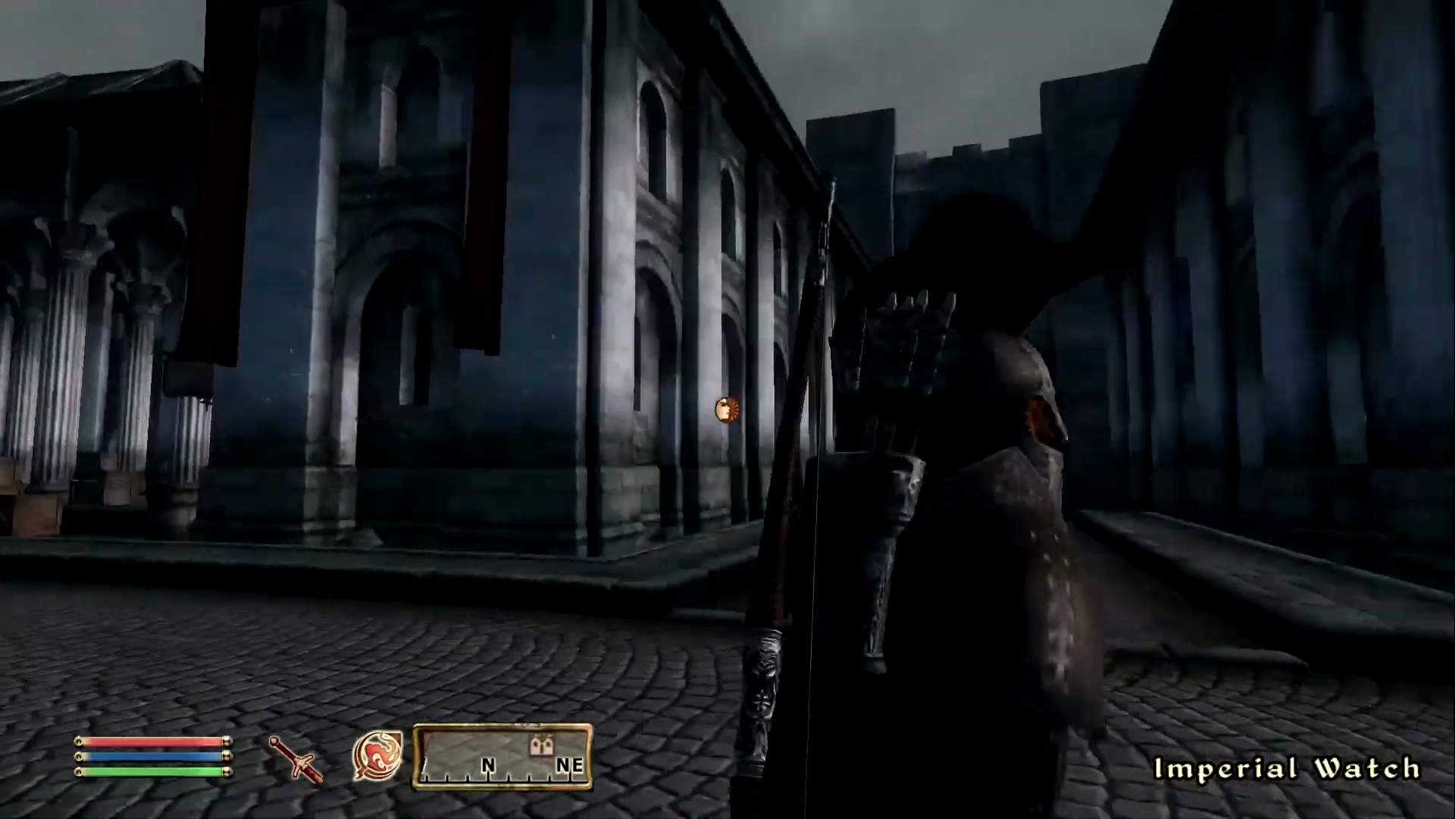
{"action": "key", "text": "w"}
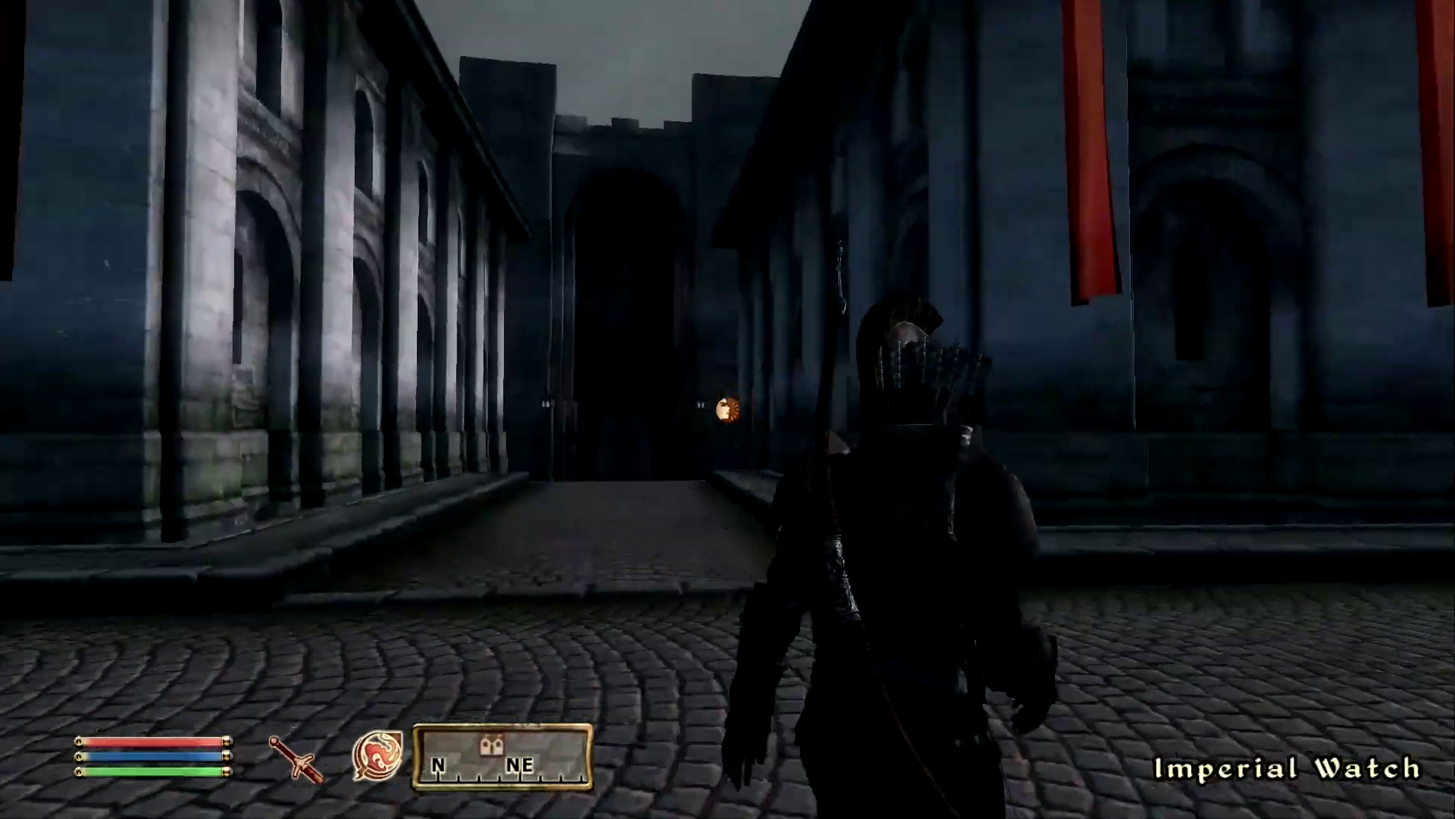
{"action": "key", "text": "f"}
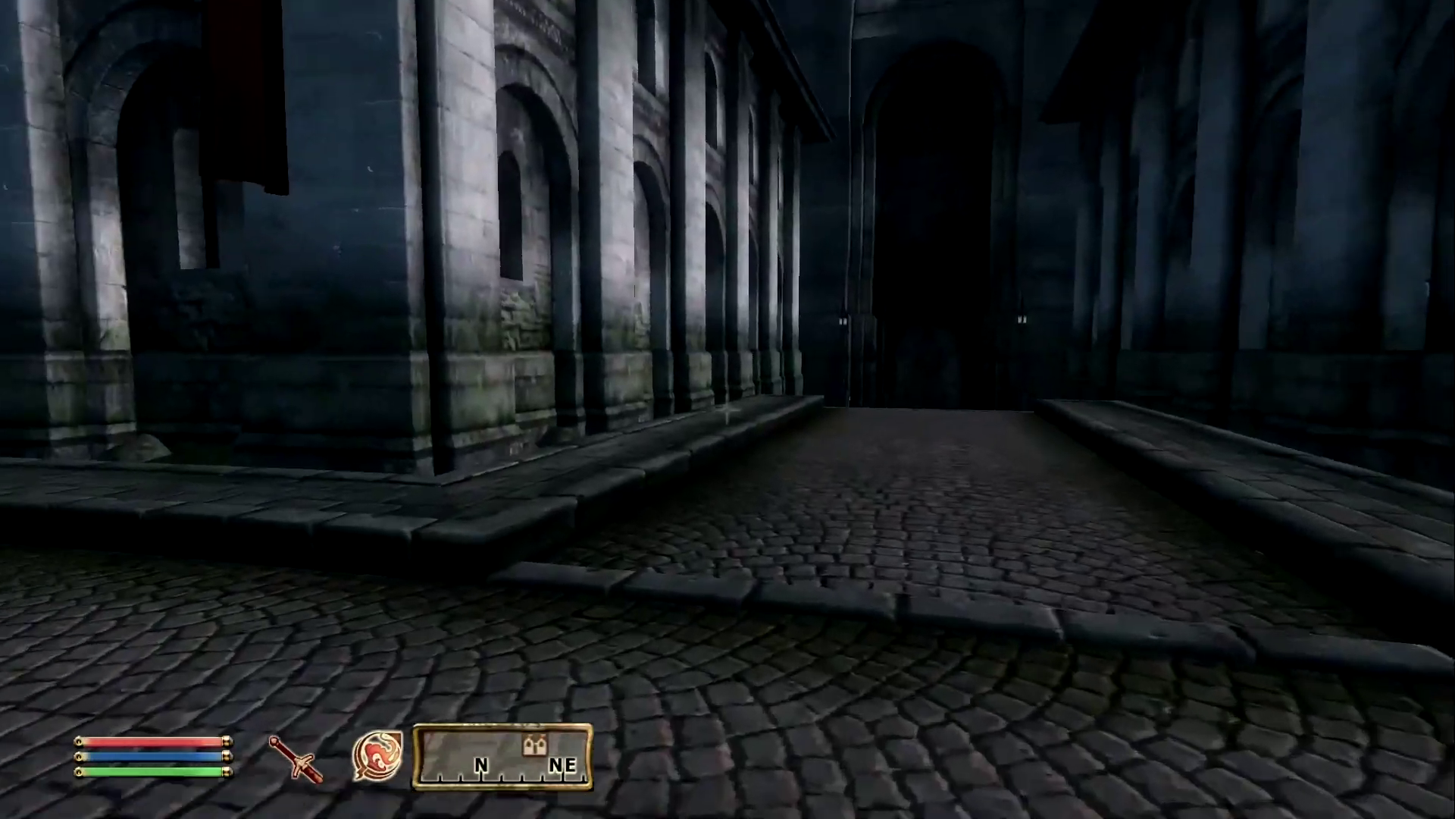
Explore more Market District streets, approach Simplicia the Slow and the nearby Imperial Watch guard, and examine their faces
{"action": "key", "text": "w"}
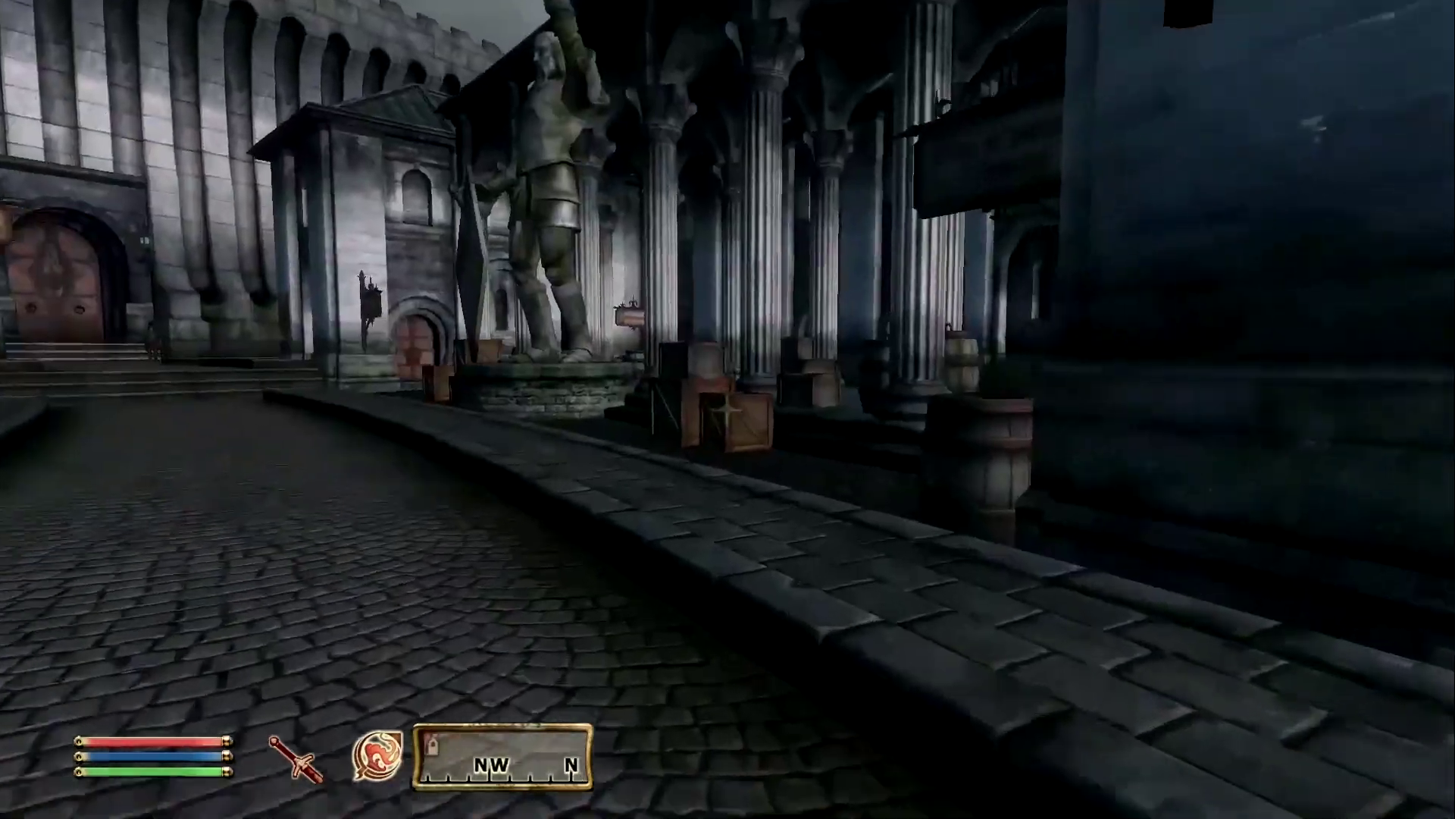
{"action": "key", "text": "w"}
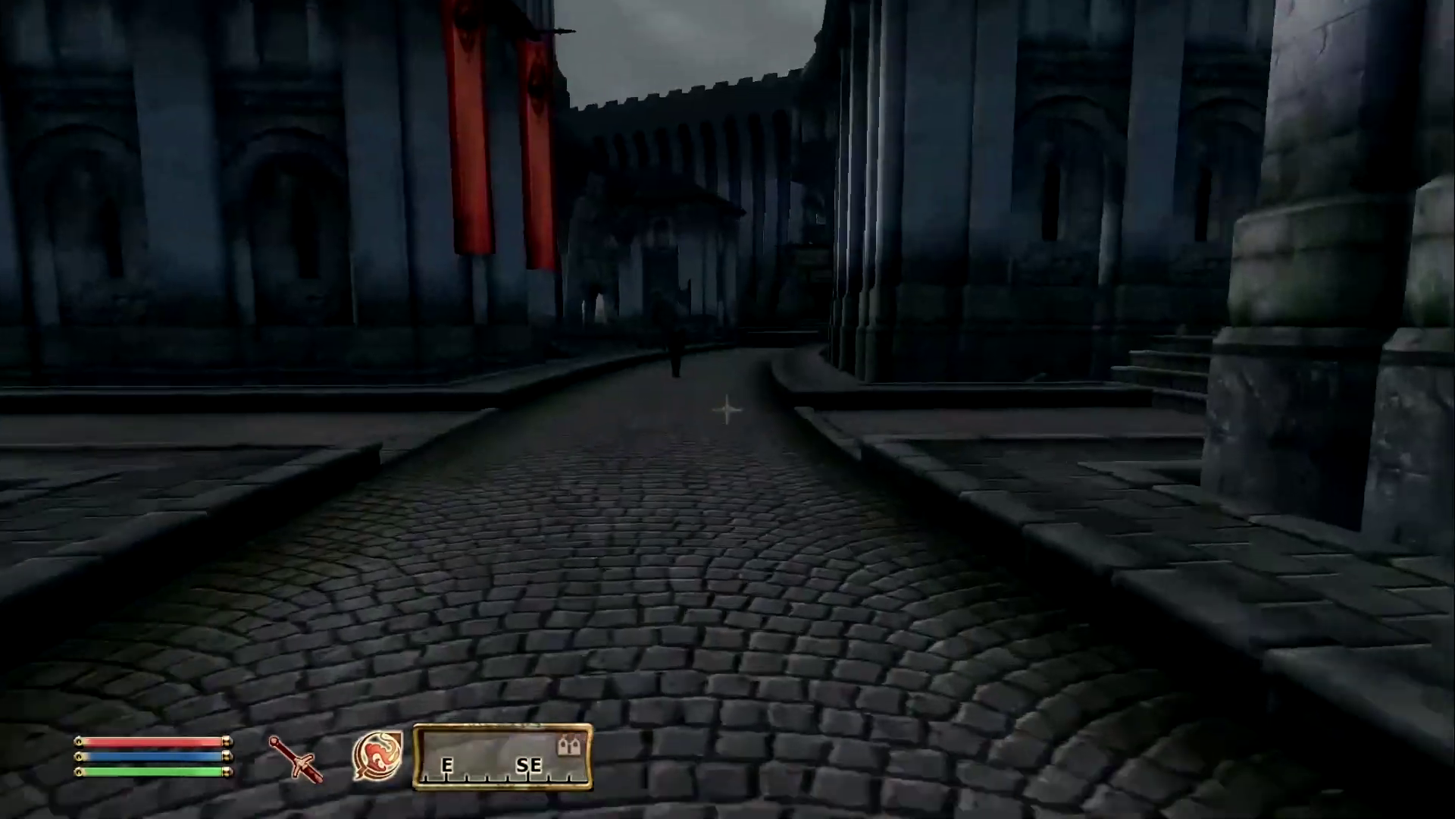
{"action": "key", "text": "w"}
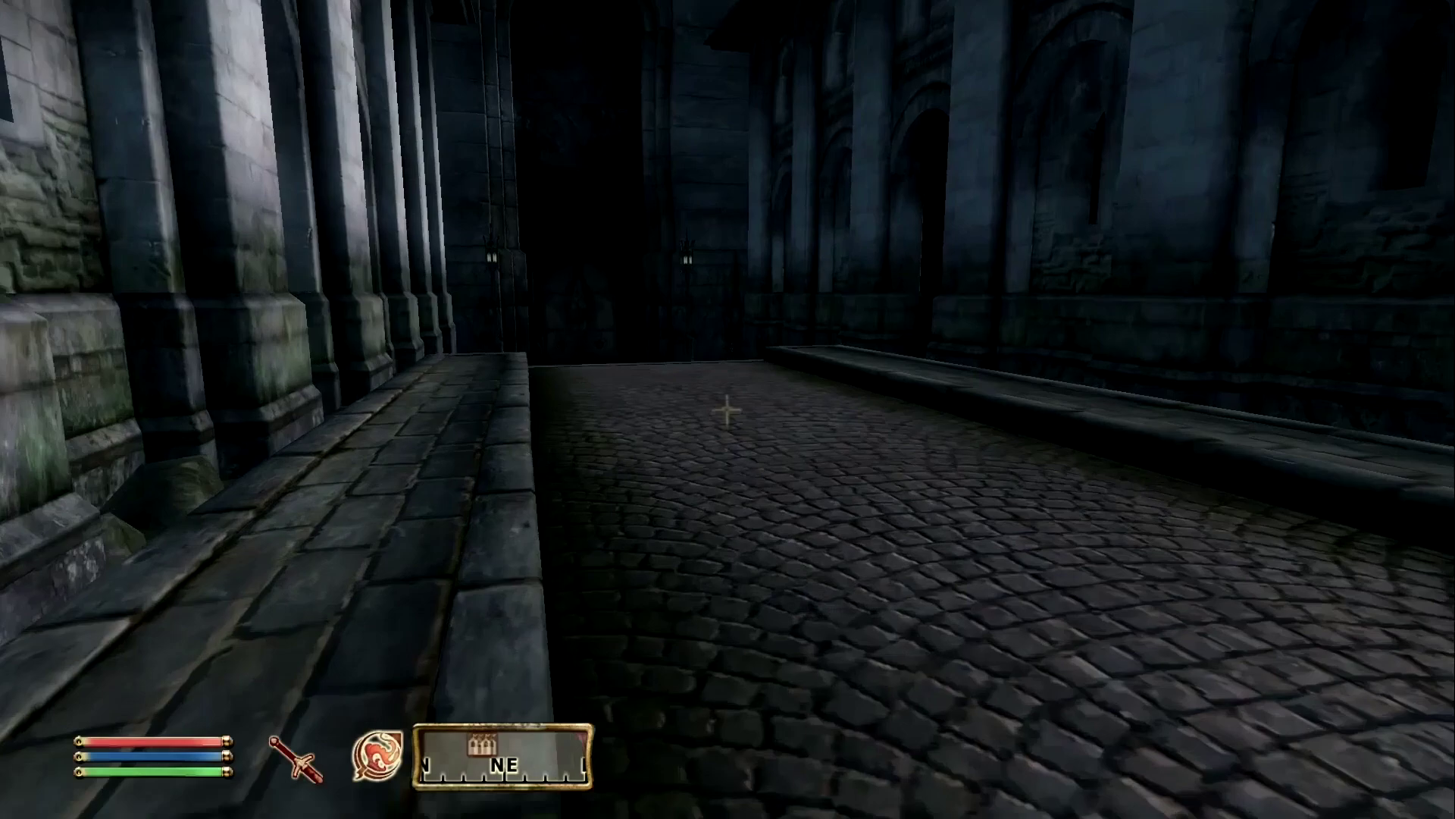
{"action": "key", "text": "w"}
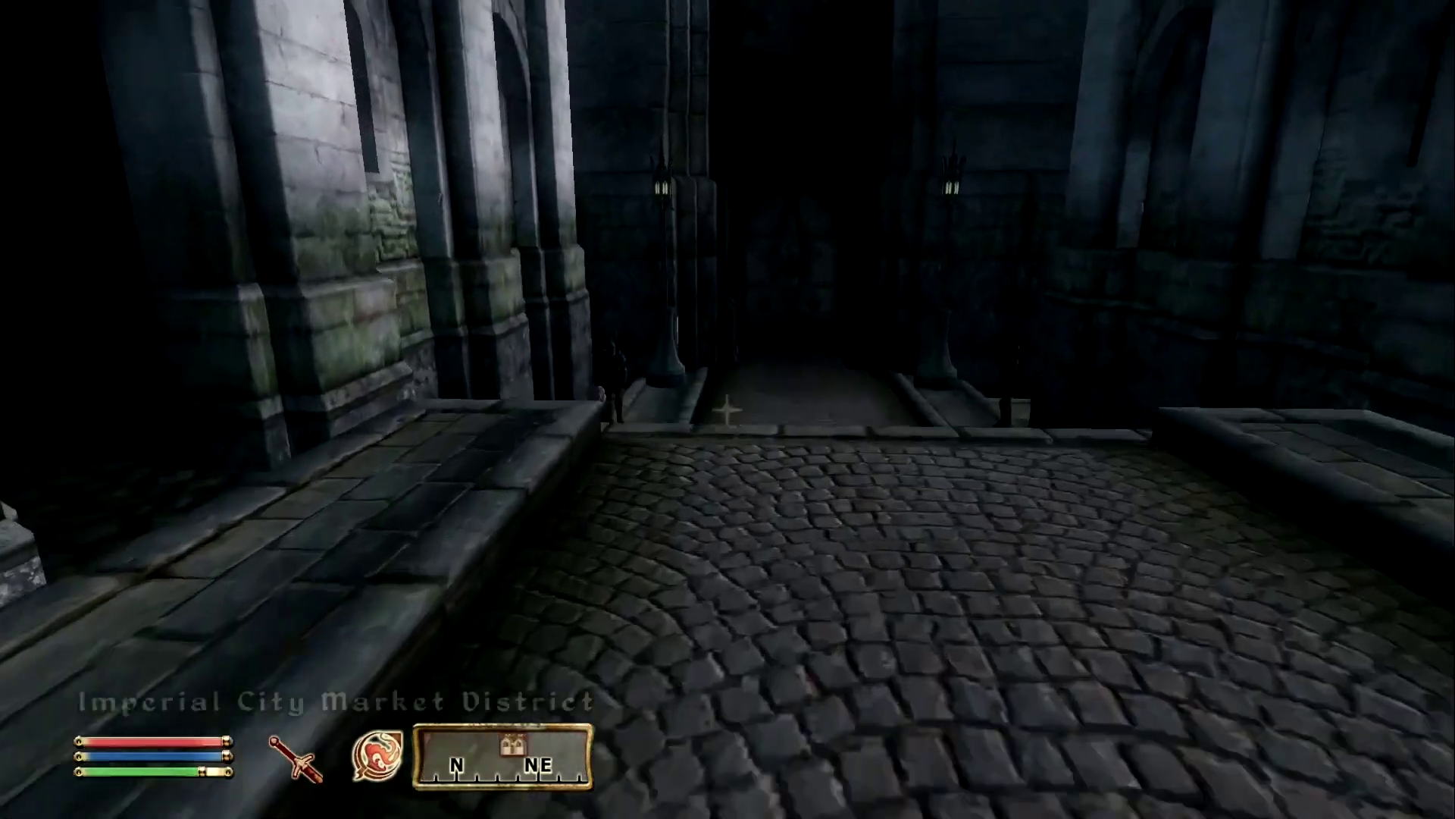
{"action": "key", "text": "w"}
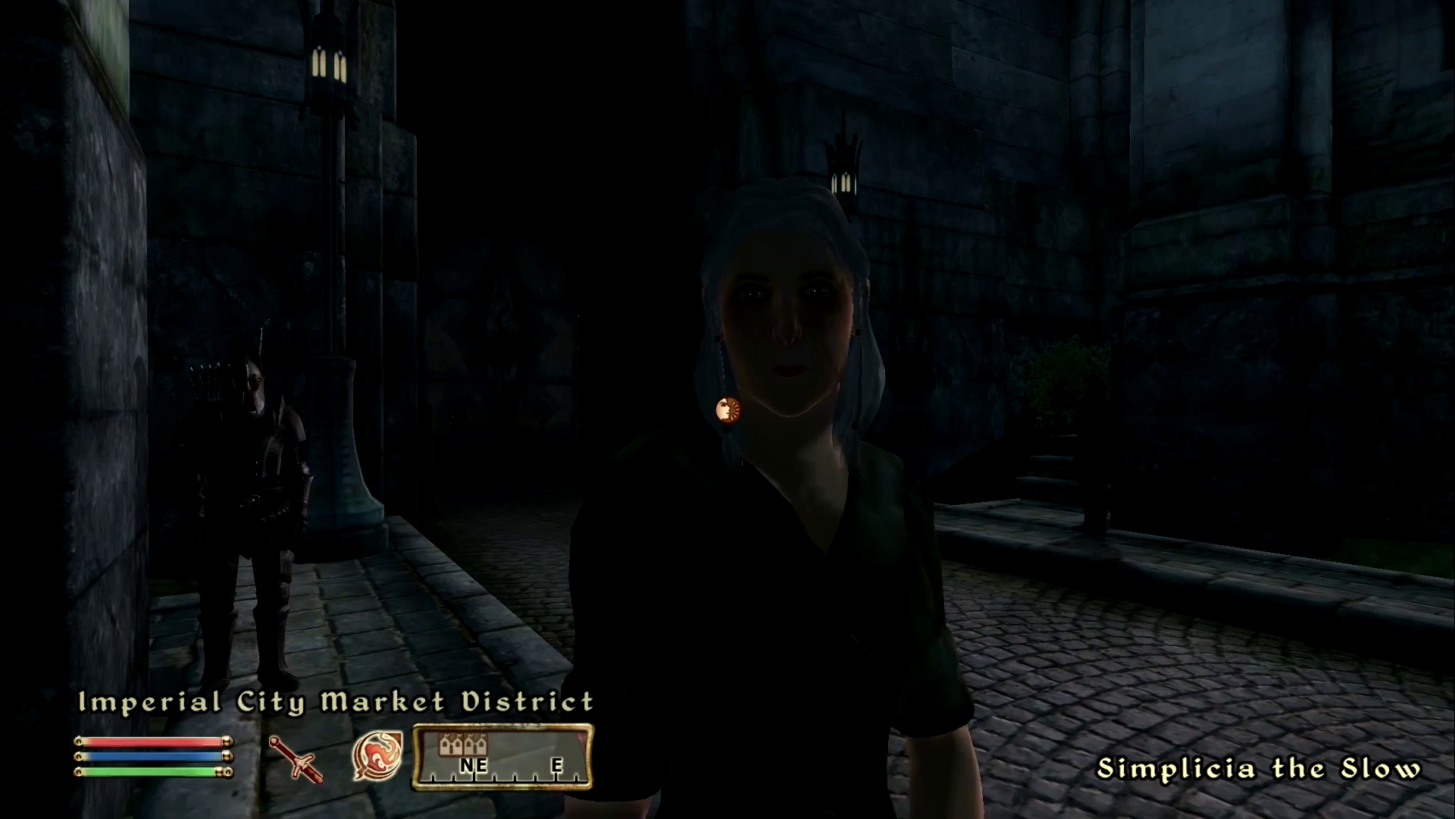
{"action": "key", "text": "w"}
{"action": "key", "text": "w"}
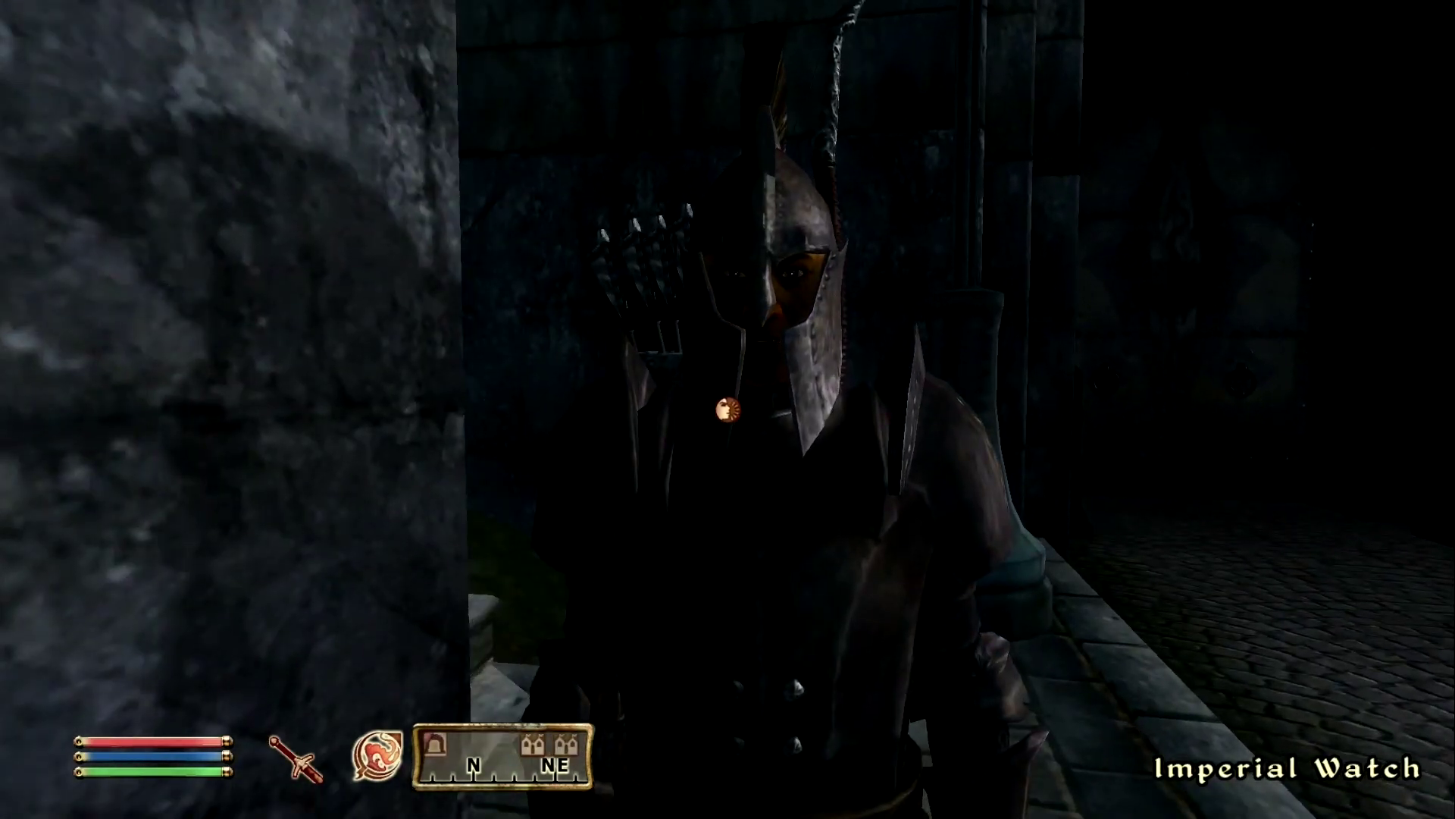
{"action": "key", "text": "w"}
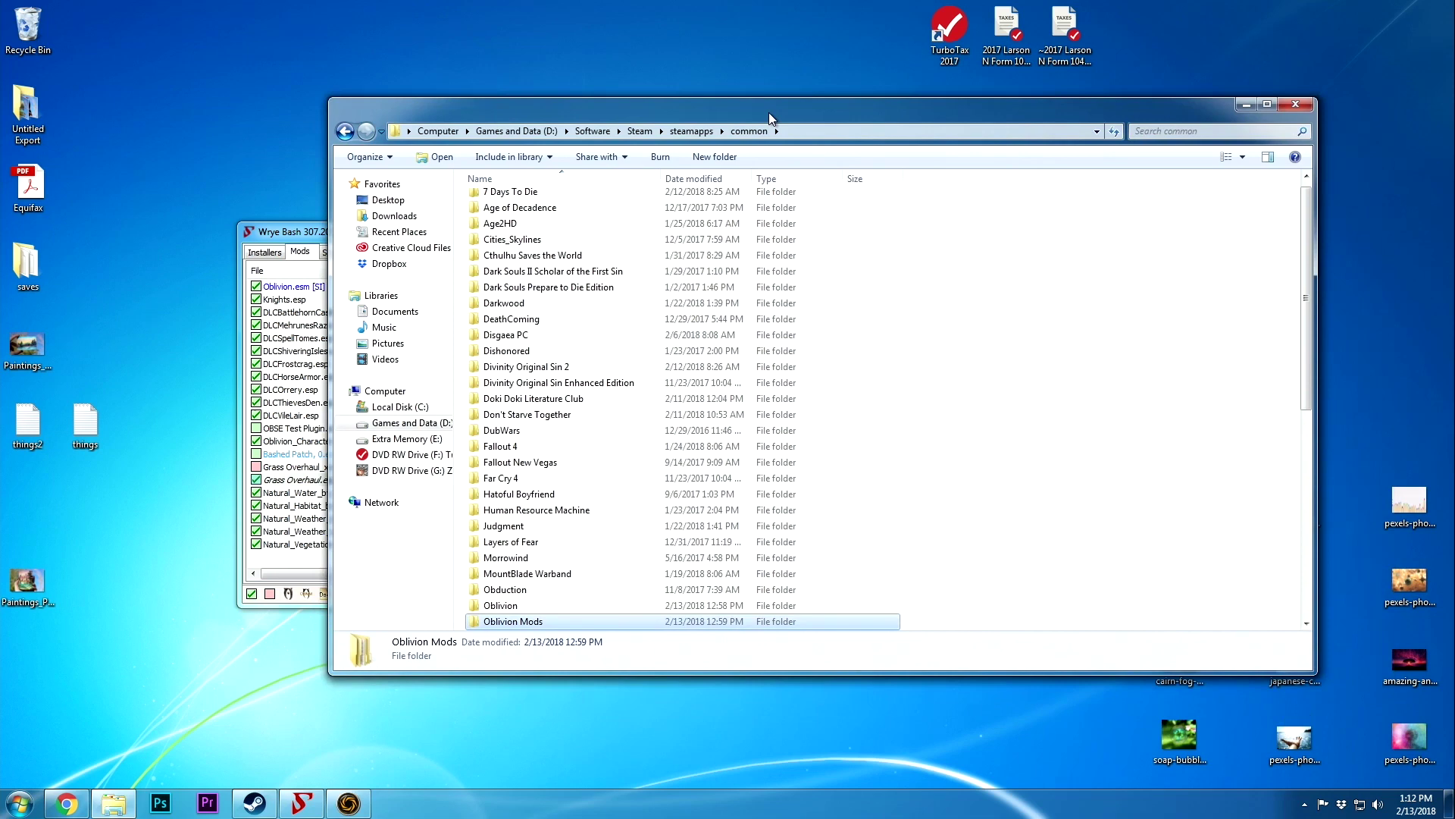
Arrange the file browser and Wrye Bash windows on the desktop so both the common folder and Wrye Bash's mod list are accessible
{"action": "left_click_drag", "start_coordinate": [769, 117], "coordinate": [667, 91]}
{"action": "left_click", "coordinate": [290, 240]}
{"action": "left_click_drag", "start_coordinate": [290, 240], "coordinate": [539, 235]}
{"action": "left_click", "coordinate": [758, 96]}
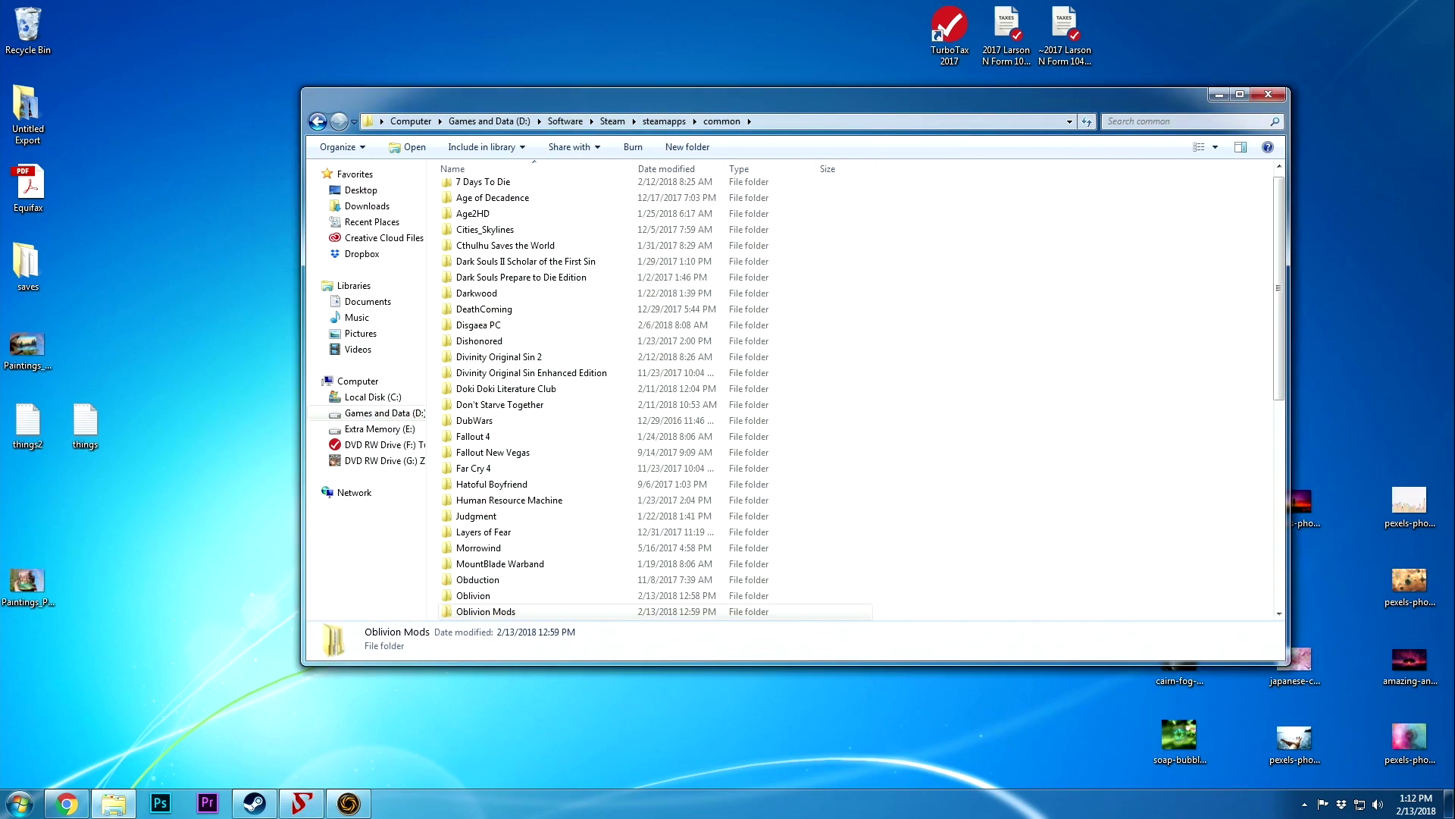
{"action": "left_click_drag", "start_coordinate": [758, 96], "coordinate": [667, 84]}
{"action": "left_click", "coordinate": [1225, 294]}
{"action": "left_click_drag", "start_coordinate": [1022, 230], "coordinate": [932, 230]}
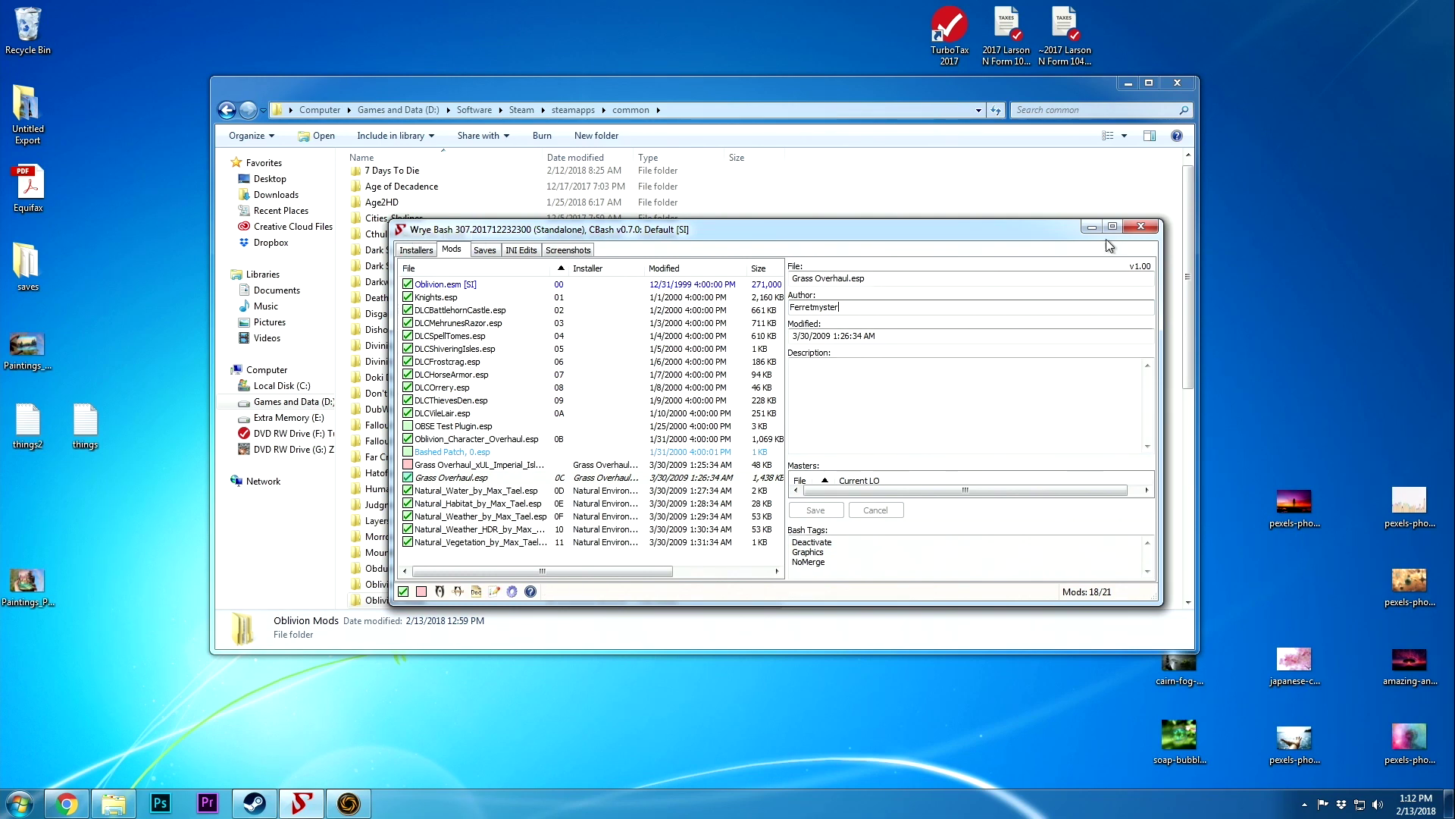
{"action": "left_click_drag", "start_coordinate": [808, 226], "coordinate": [752, 194]}
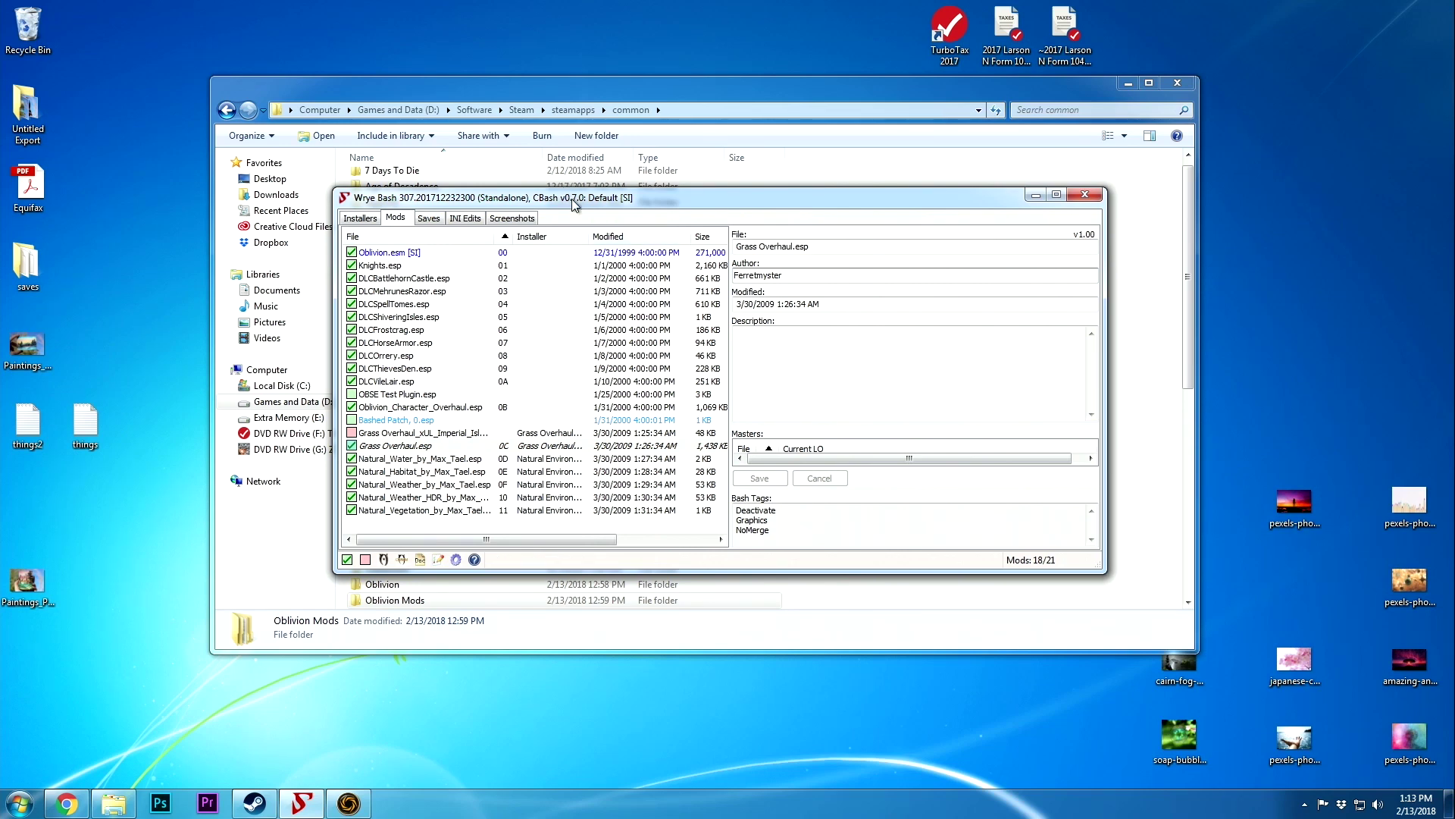
{"action": "left_click_drag", "start_coordinate": [571, 199], "coordinate": [587, 287]}
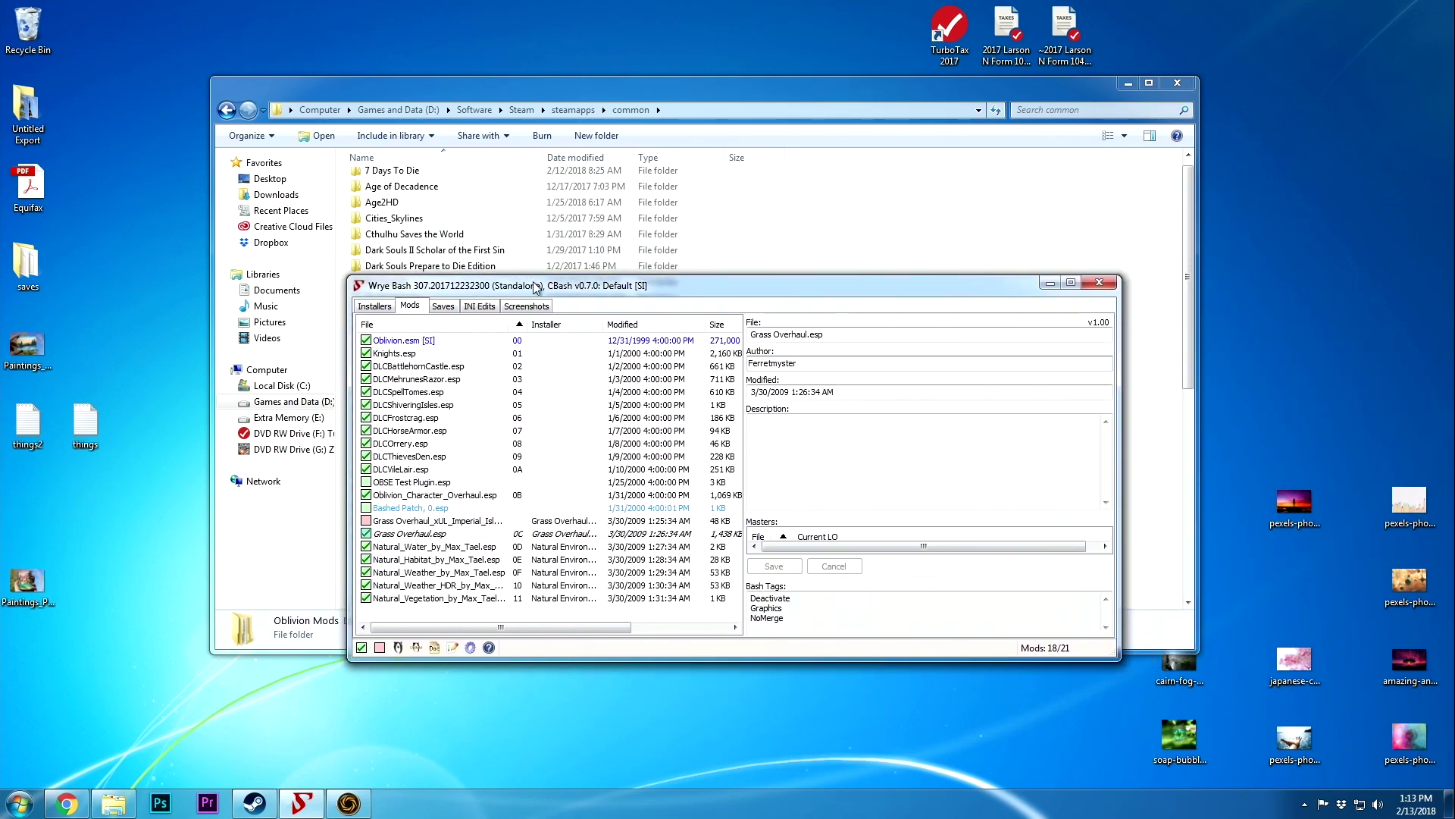
Open the Bash Installers folder inside Oblivion Mods to inspect the mod archives stored there
{"action": "left_click", "coordinate": [845, 252]}
{"action": "scroll", "coordinate": [372, 530], "scroll_direction": "down", "scroll_amount": 1}
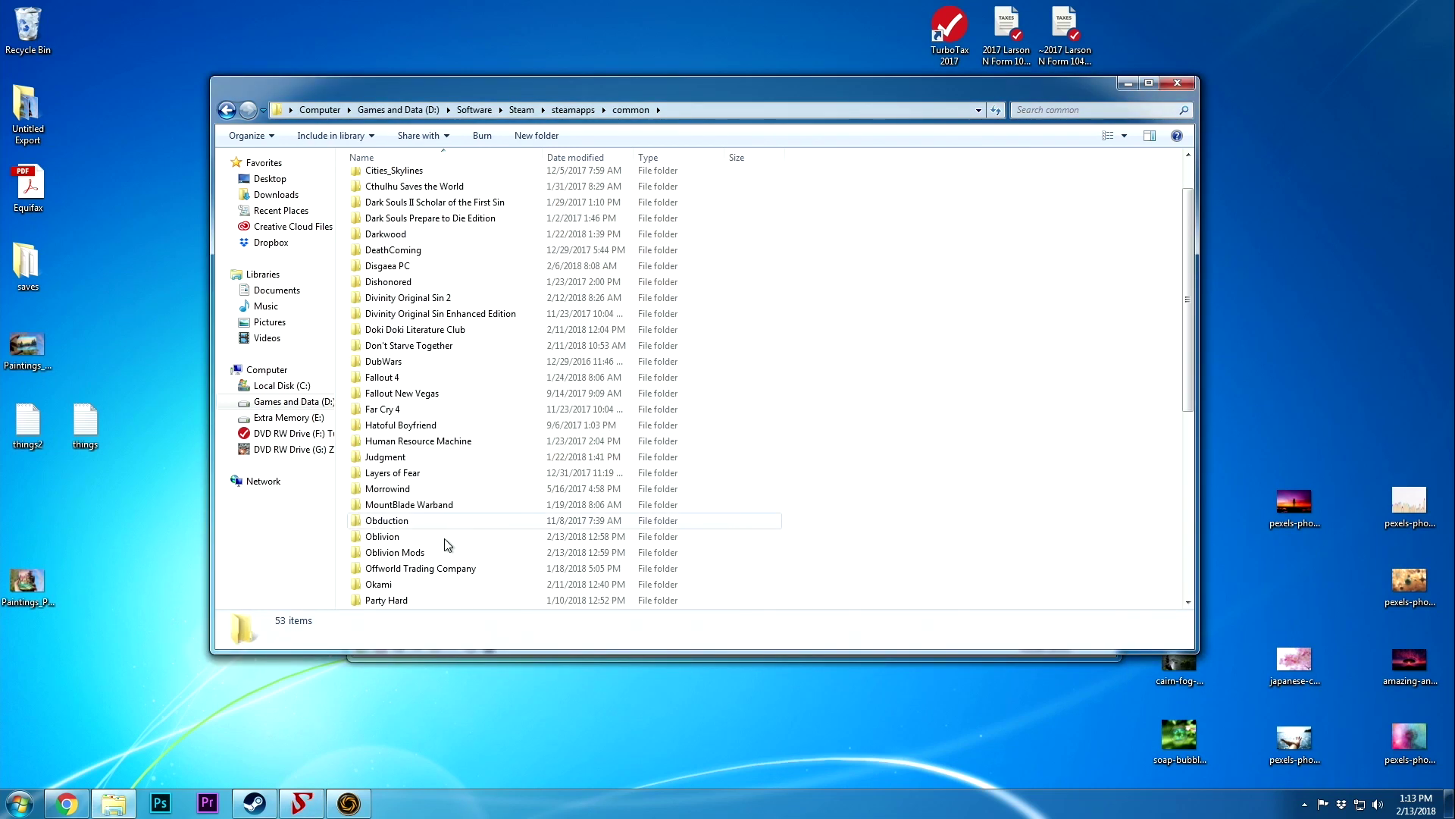
{"action": "left_click", "coordinate": [408, 557]}
{"action": "double_click", "coordinate": [407, 556]}
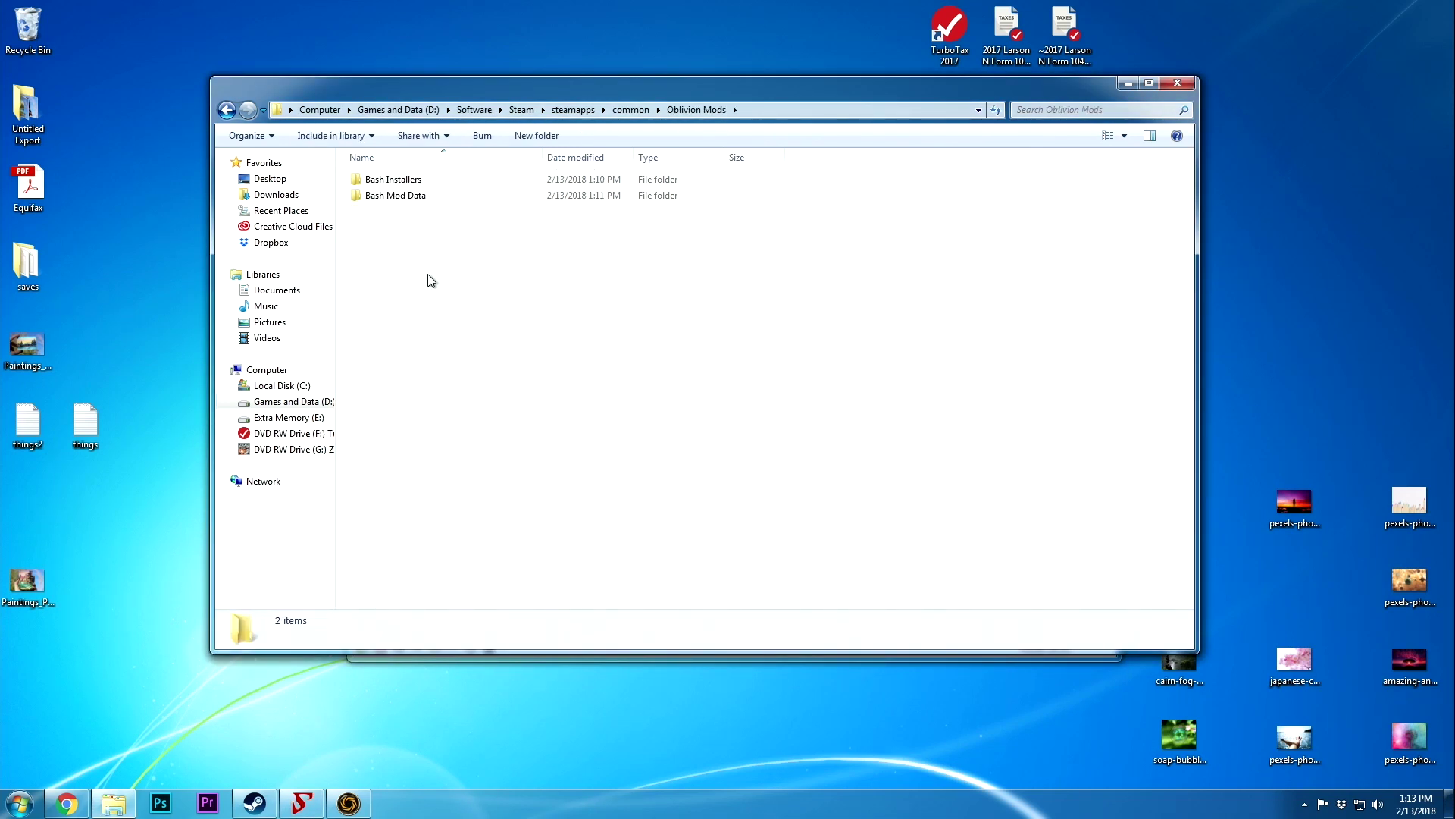
{"action": "double_click", "coordinate": [437, 187]}
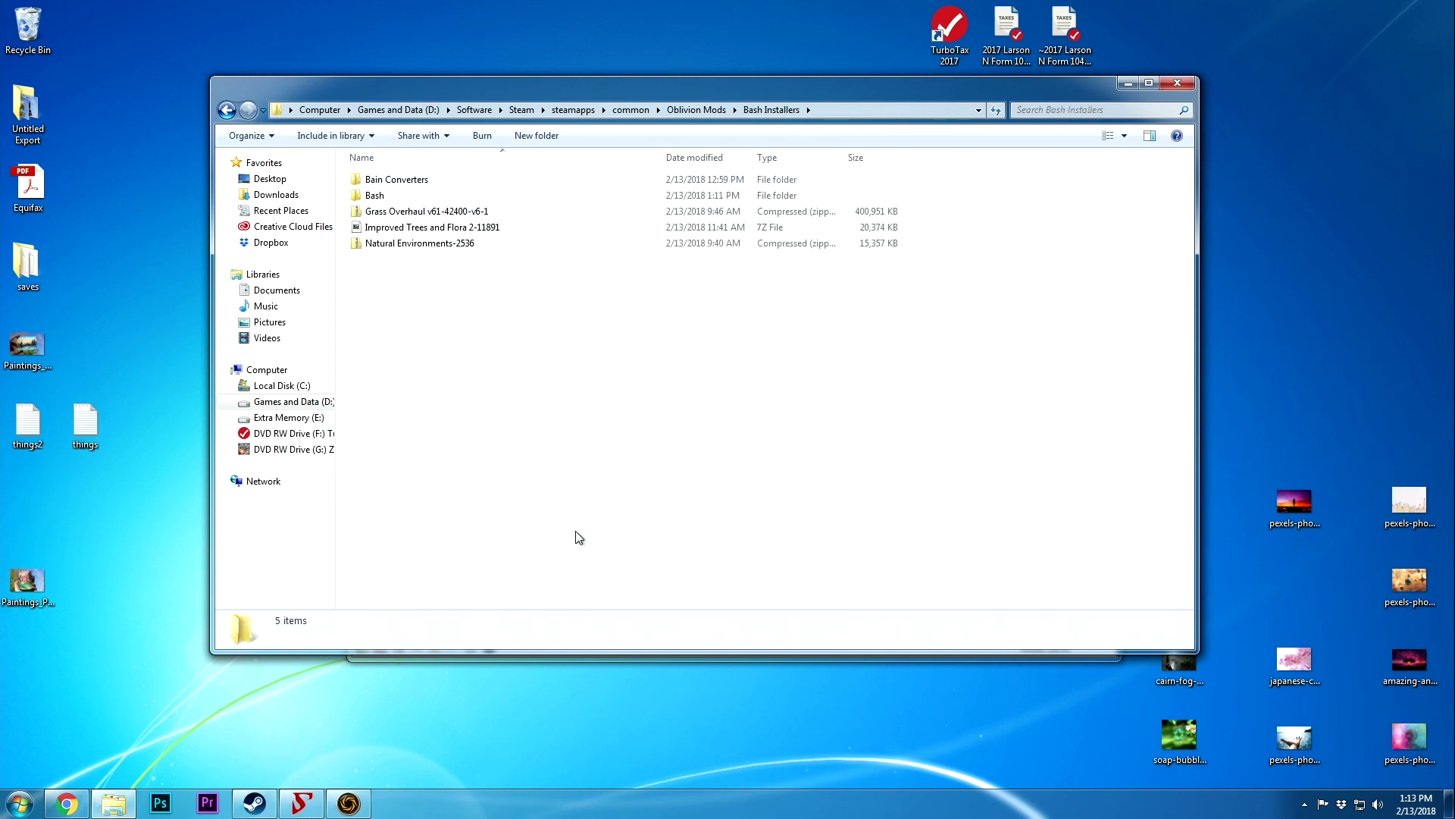
Switch to Wrye Bash and install the Natural Environments-2536.zip package from its installers list
{"action": "left_click", "coordinate": [307, 809]}
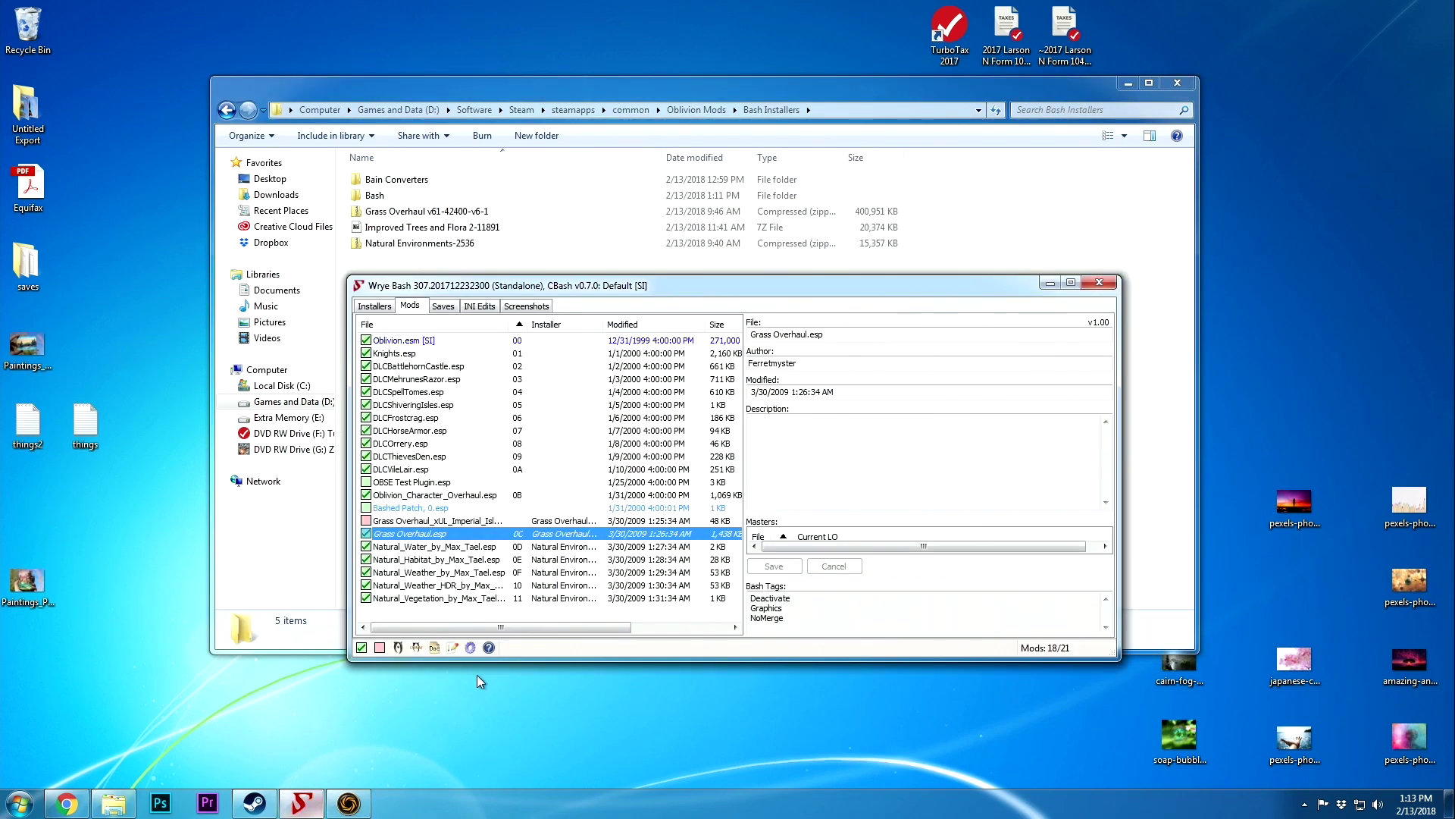
{"action": "left_click_drag", "start_coordinate": [598, 271], "coordinate": [580, 247]}
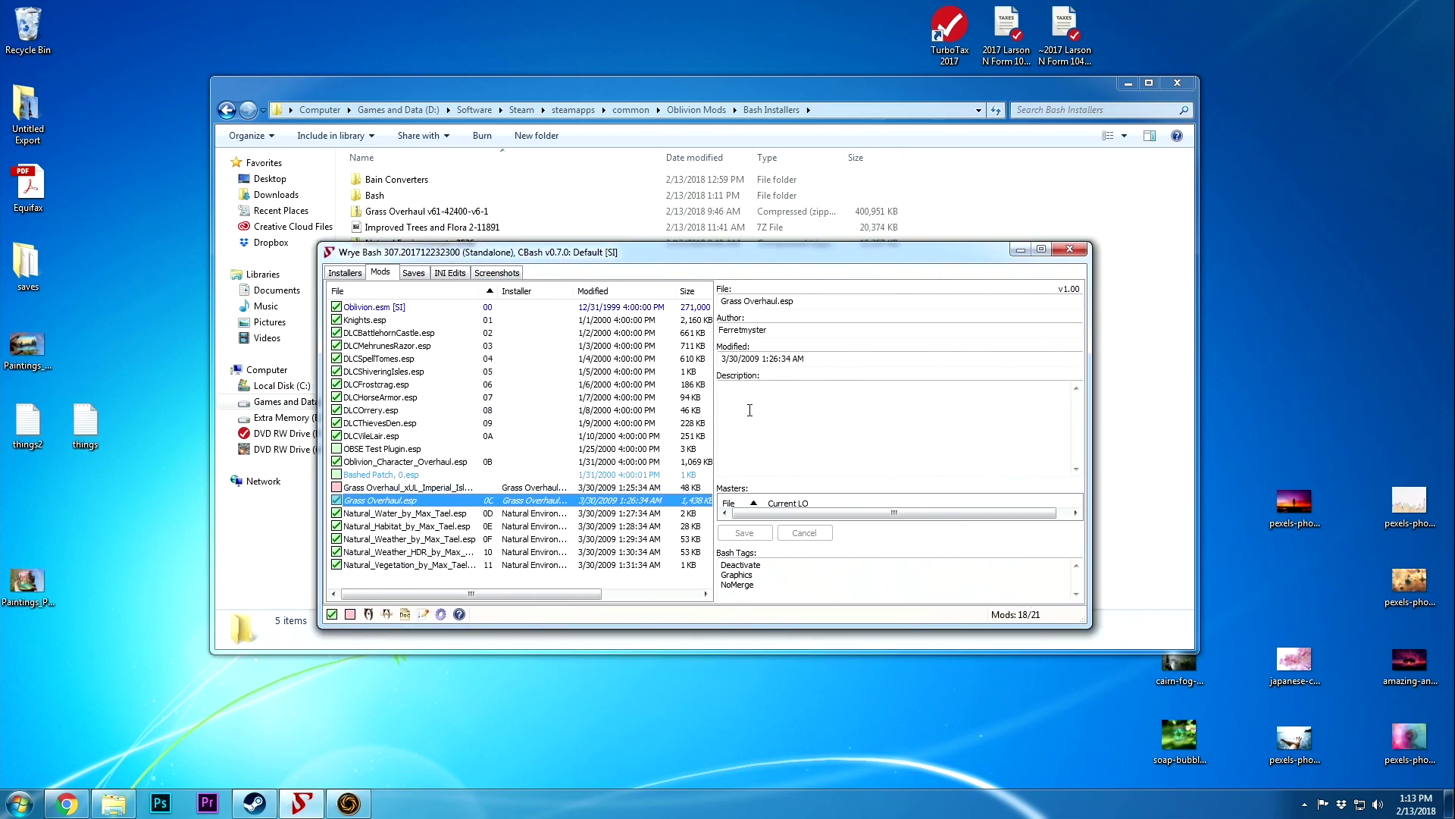
{"action": "left_click", "coordinate": [342, 272]}
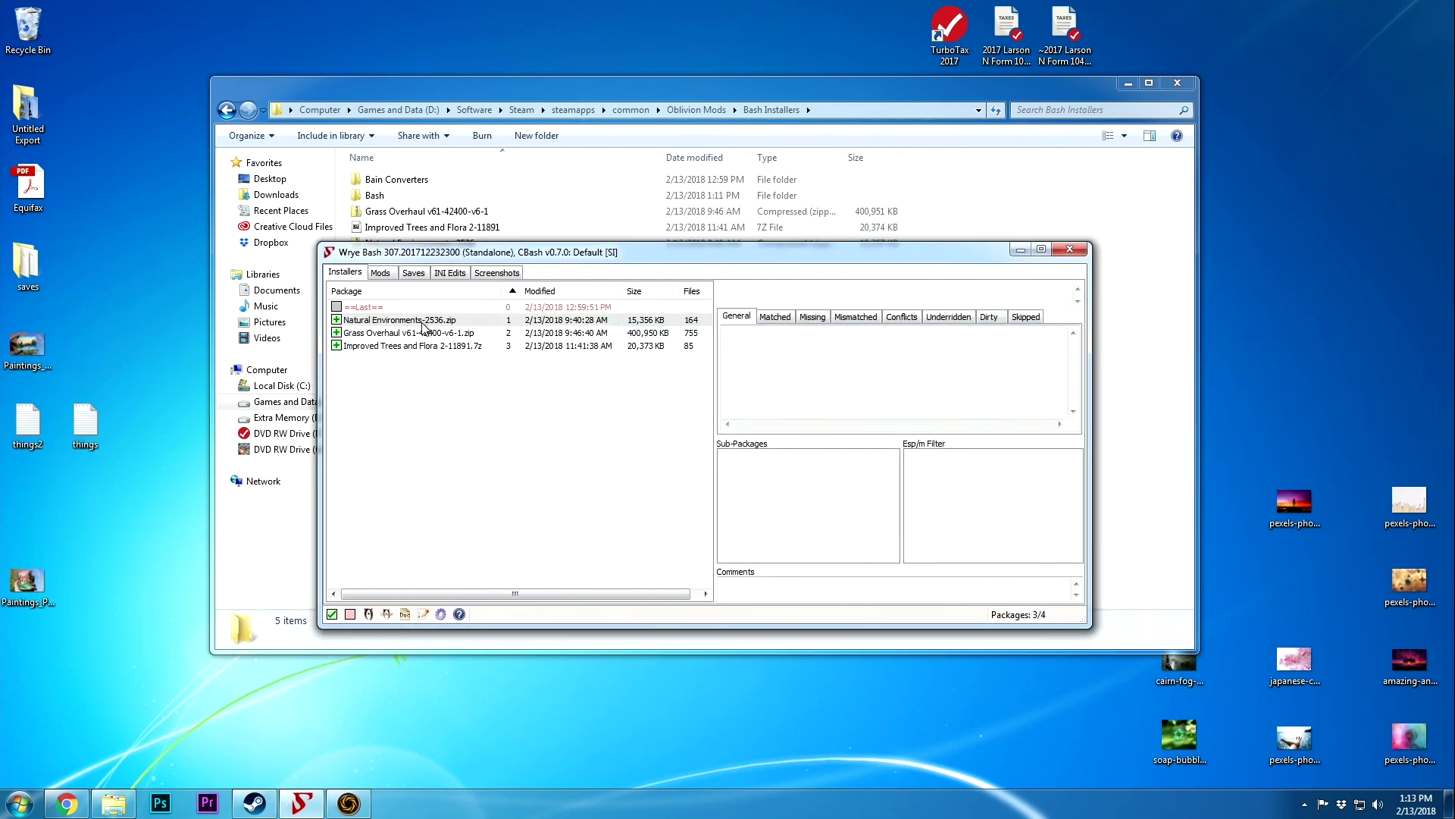
{"action": "left_click", "coordinate": [418, 324]}
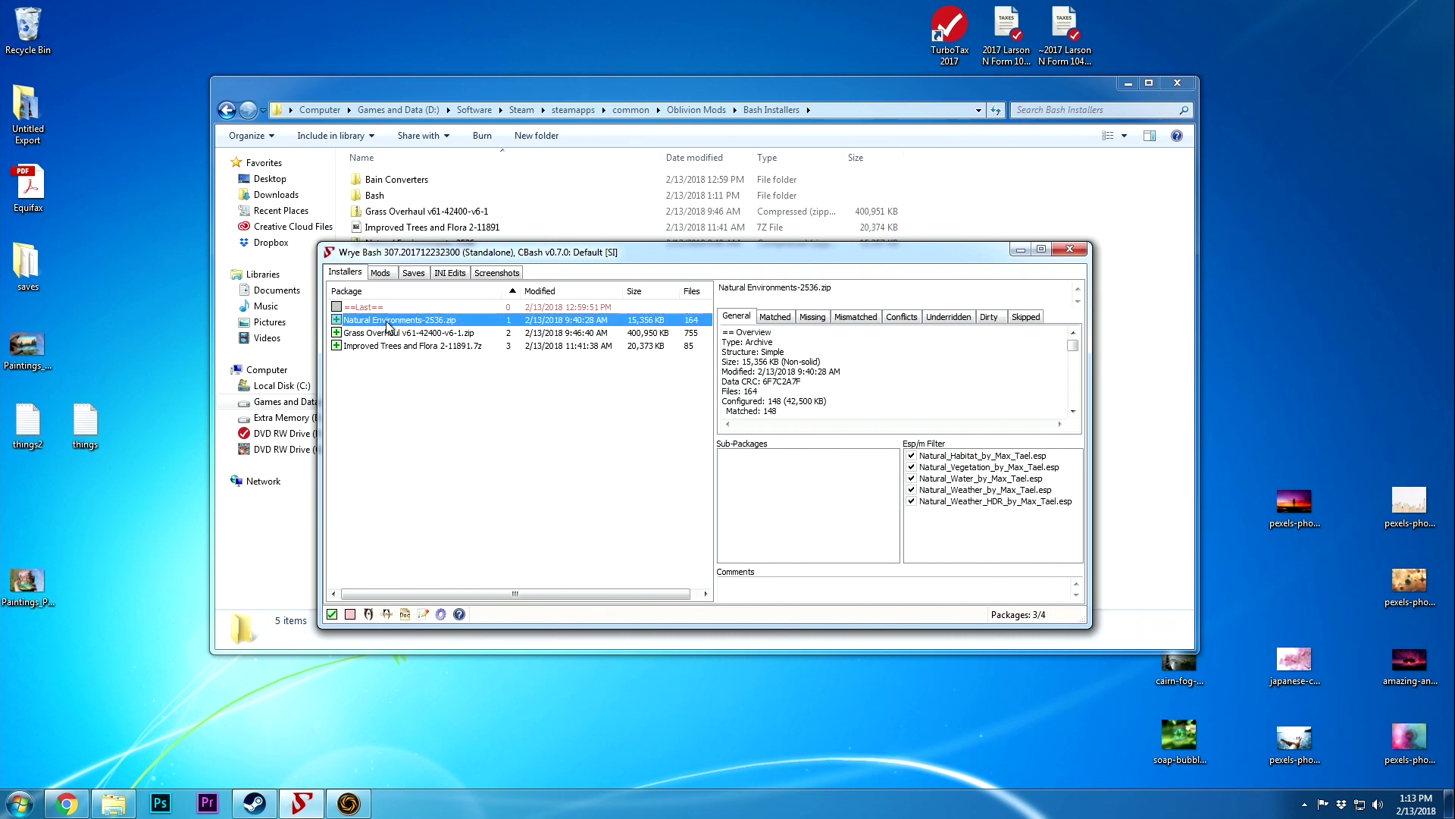
{"action": "right_click", "coordinate": [388, 326]}
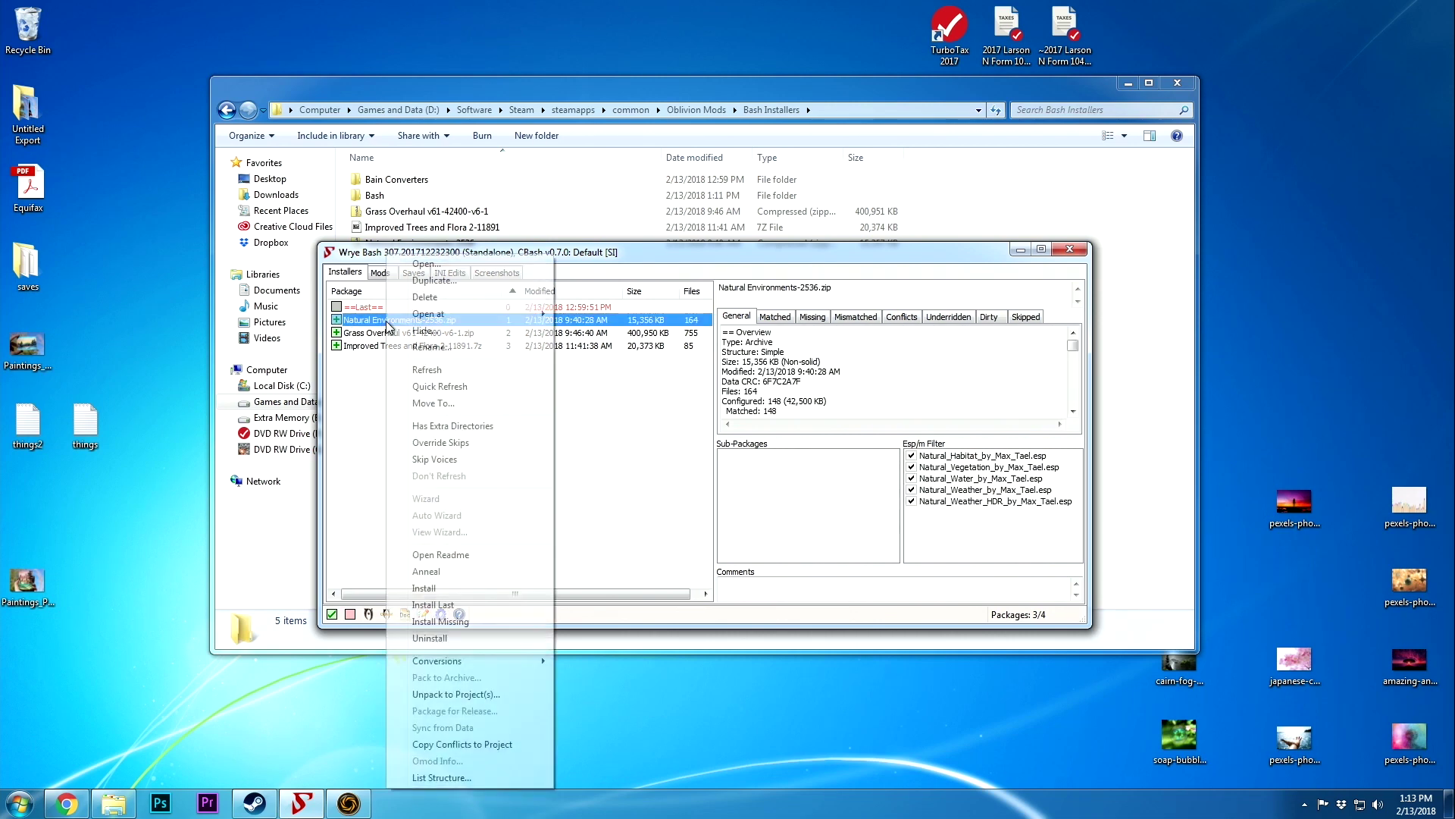
{"action": "left_click", "coordinate": [476, 589]}
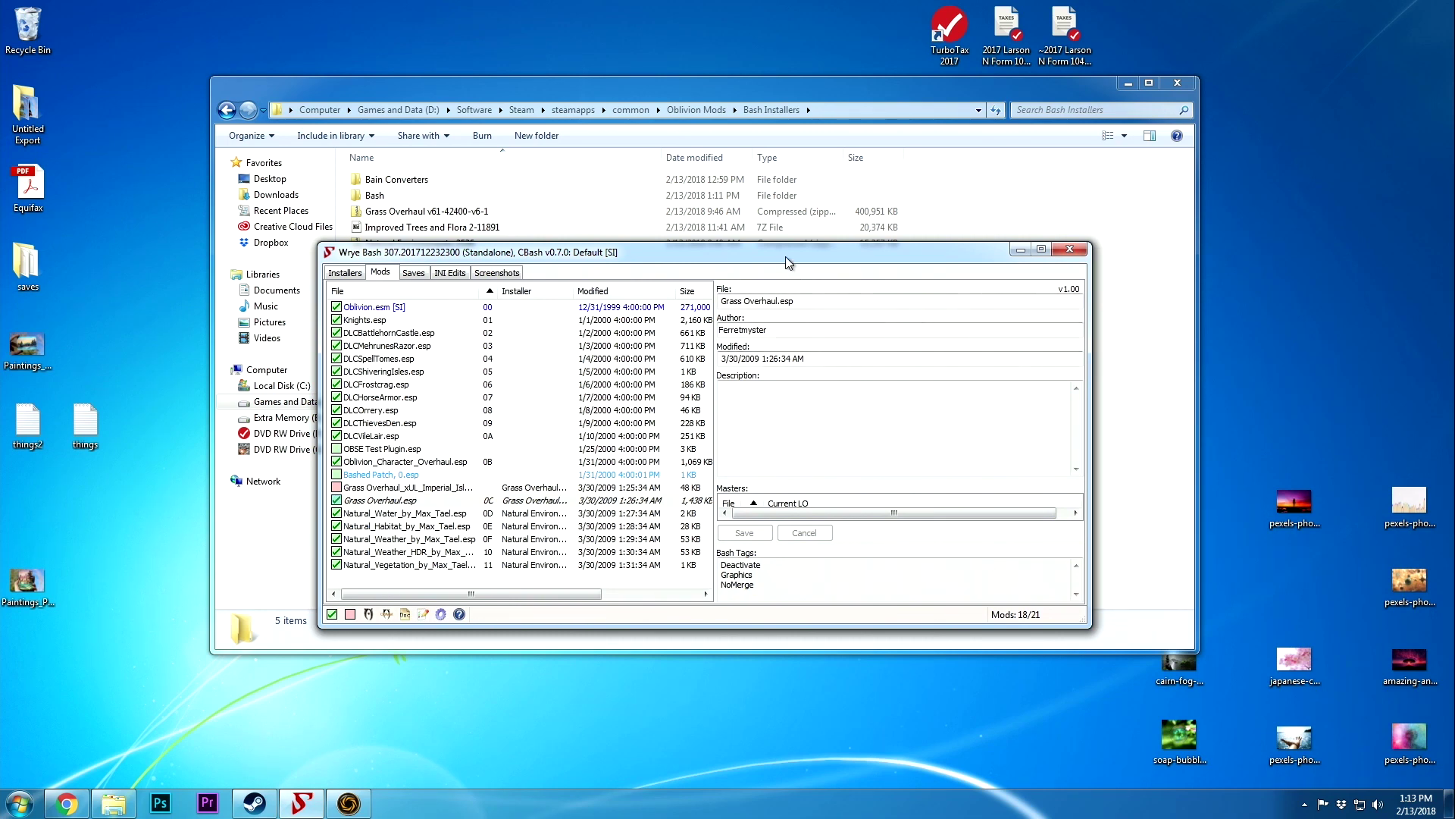
Move the Wrye Bash window aside, launch The Elder Scrolls IV: Oblivion through Steam, and start the game from its launcher
{"action": "left_click_drag", "start_coordinate": [785, 257], "coordinate": [825, 285]}
{"action": "left_click", "coordinate": [20, 801]}
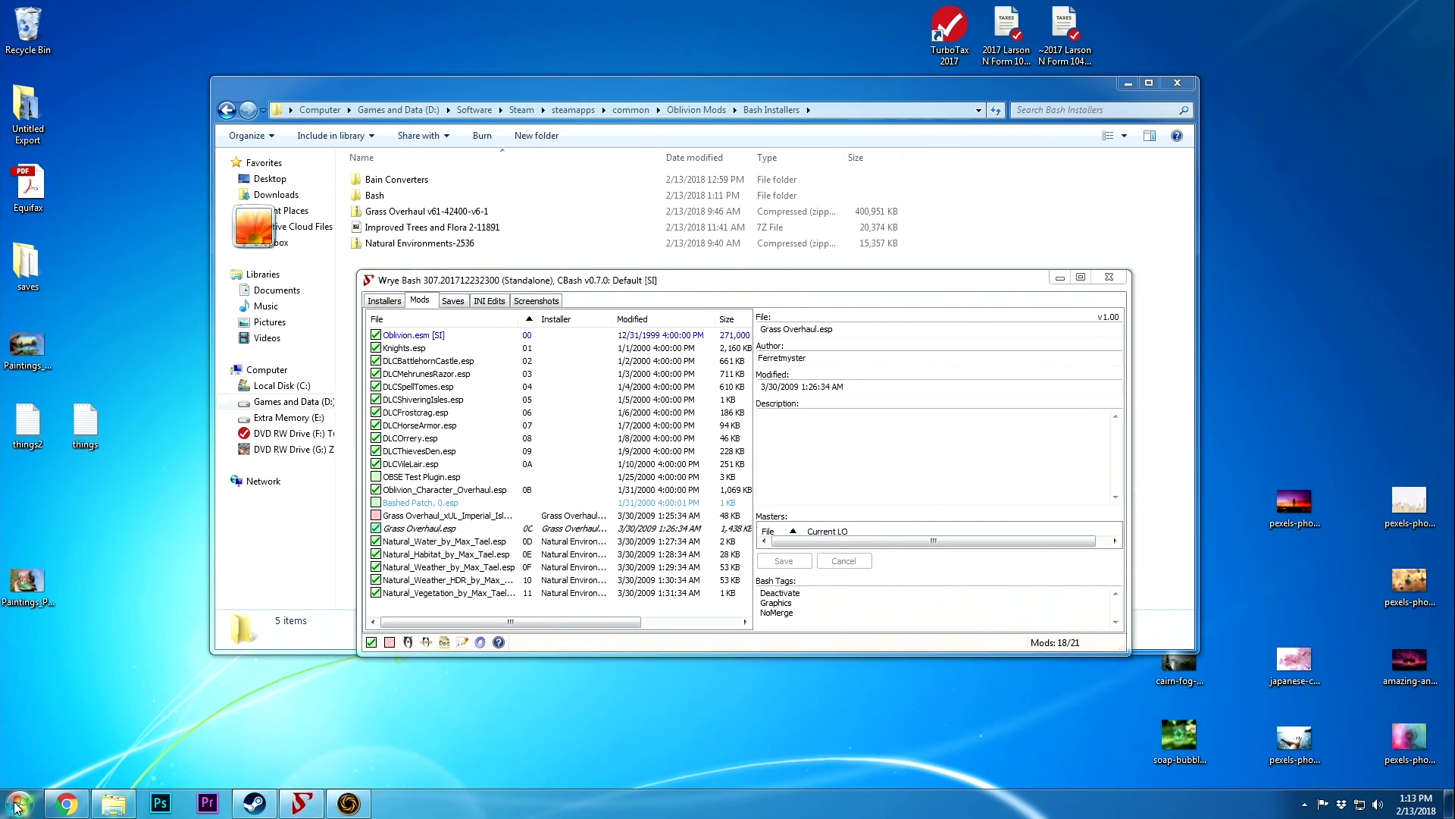
{"action": "mouse_move", "coordinate": [194, 340]}
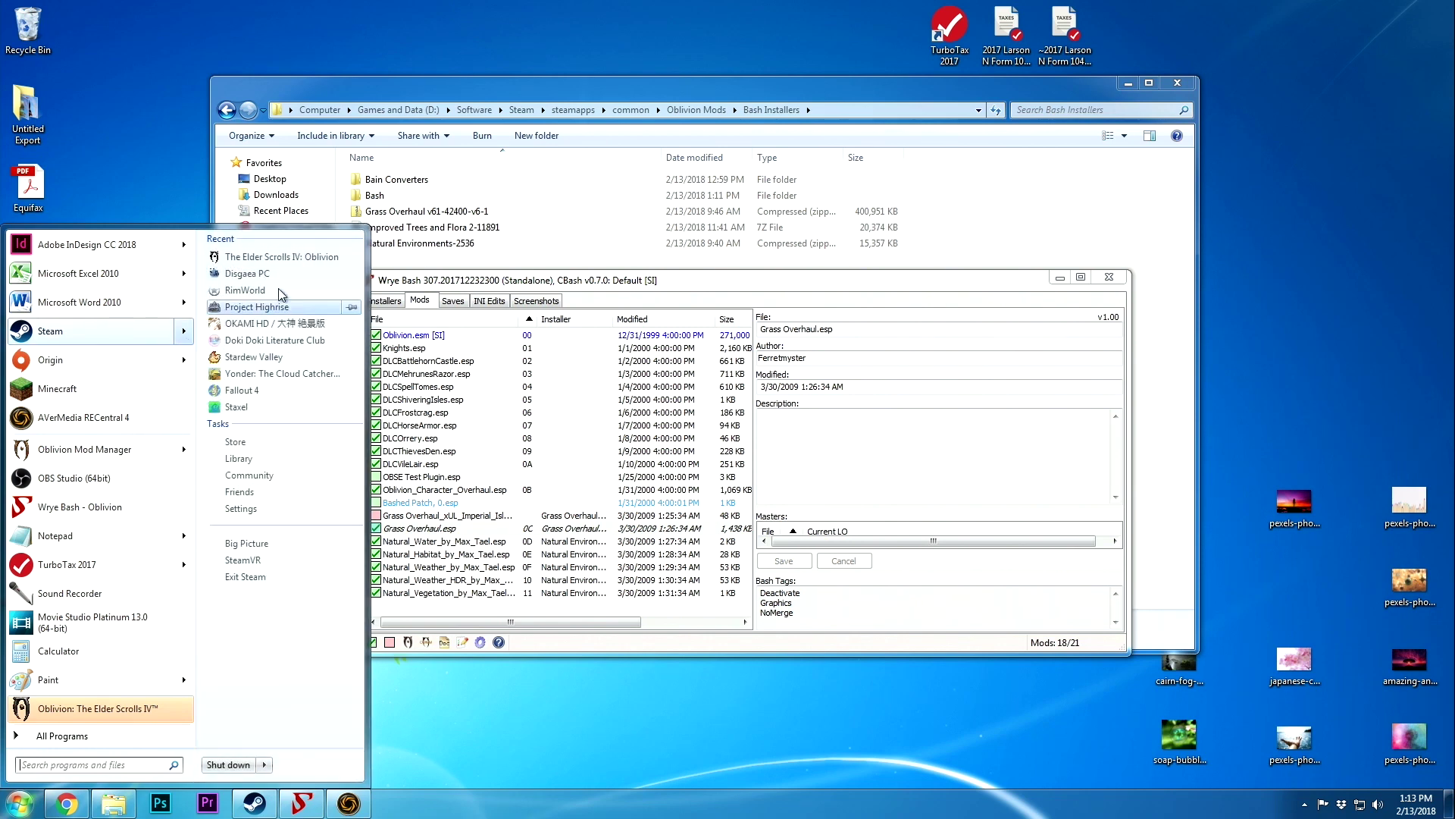
{"action": "left_click", "coordinate": [286, 256]}
{"action": "left_click", "coordinate": [275, 532]}
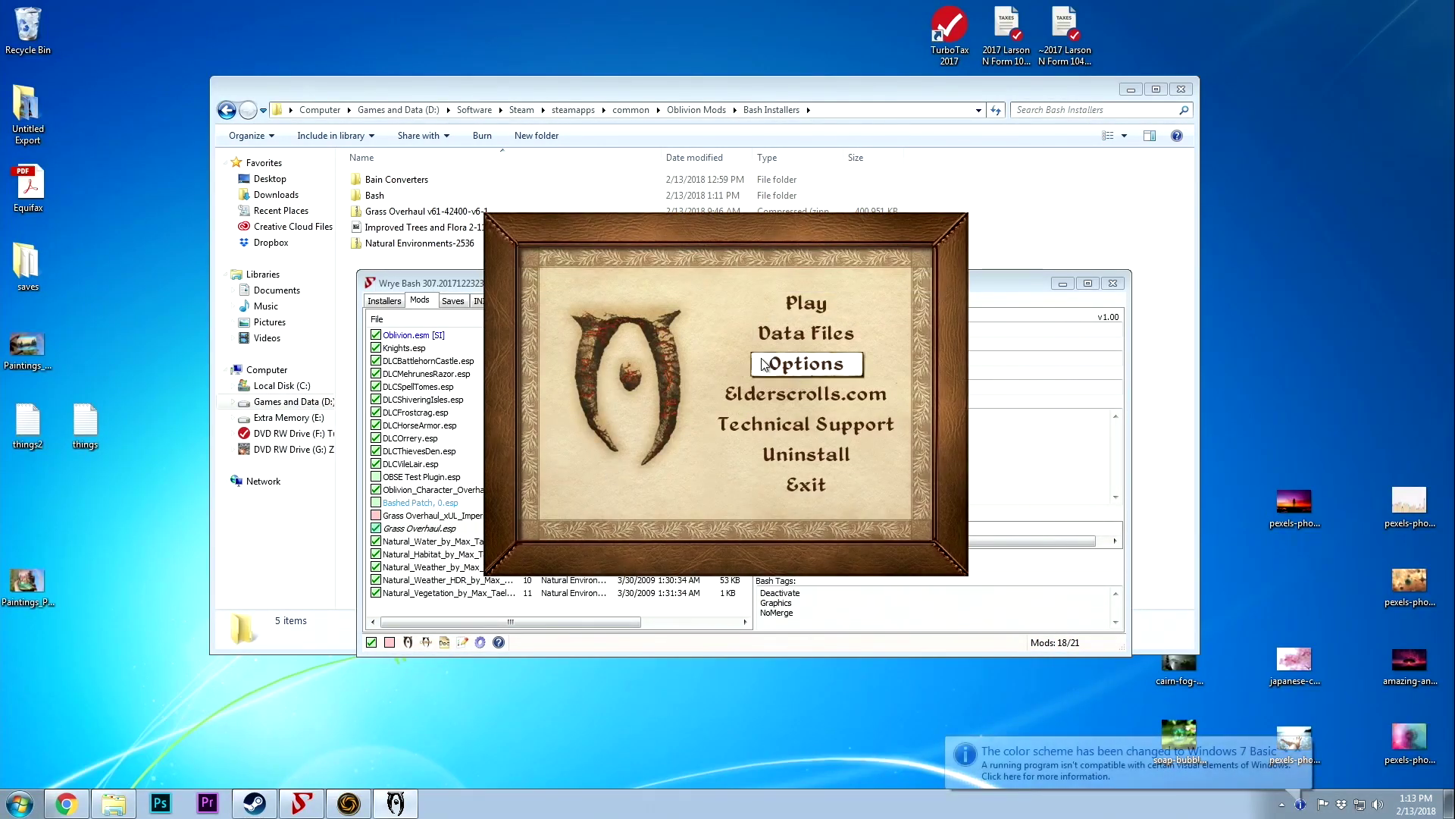
{"action": "left_click", "coordinate": [809, 304]}
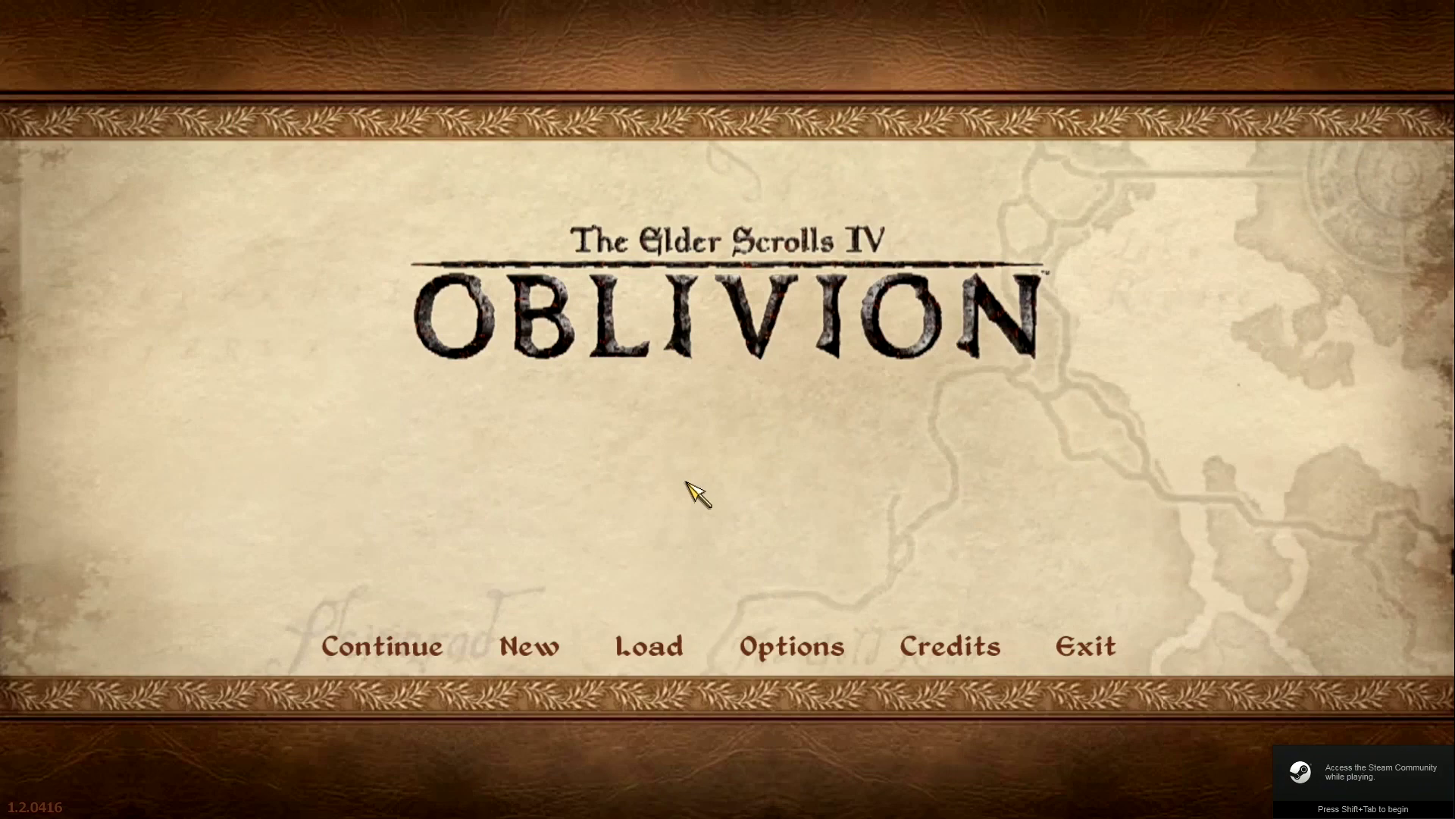
Load Save 8 – Level 2 in the Colovian Highlands and agree to continue despite the missing content
{"action": "left_click", "coordinate": [650, 651]}
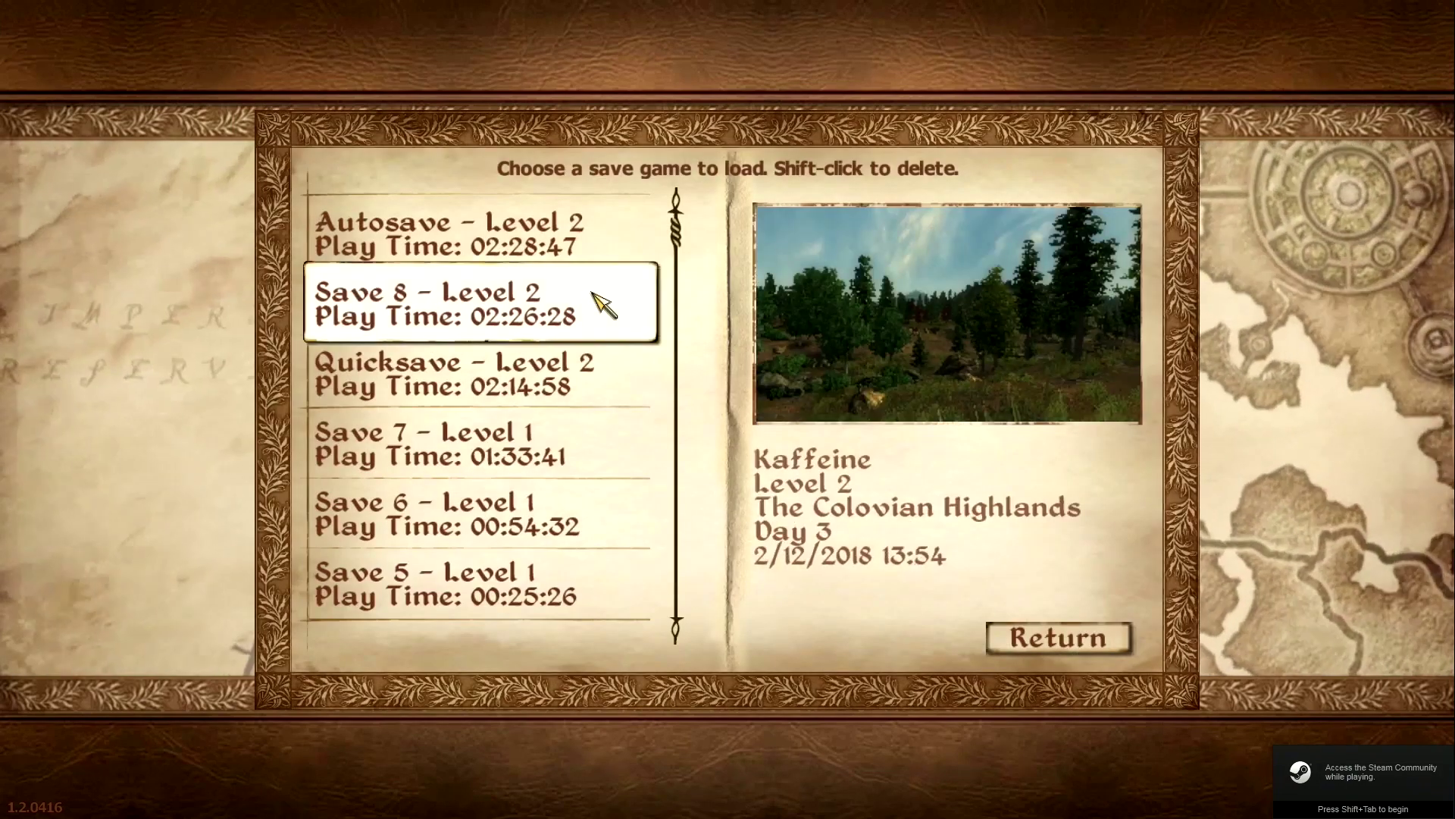
{"action": "left_click", "coordinate": [598, 298]}
{"action": "left_click", "coordinate": [720, 425]}
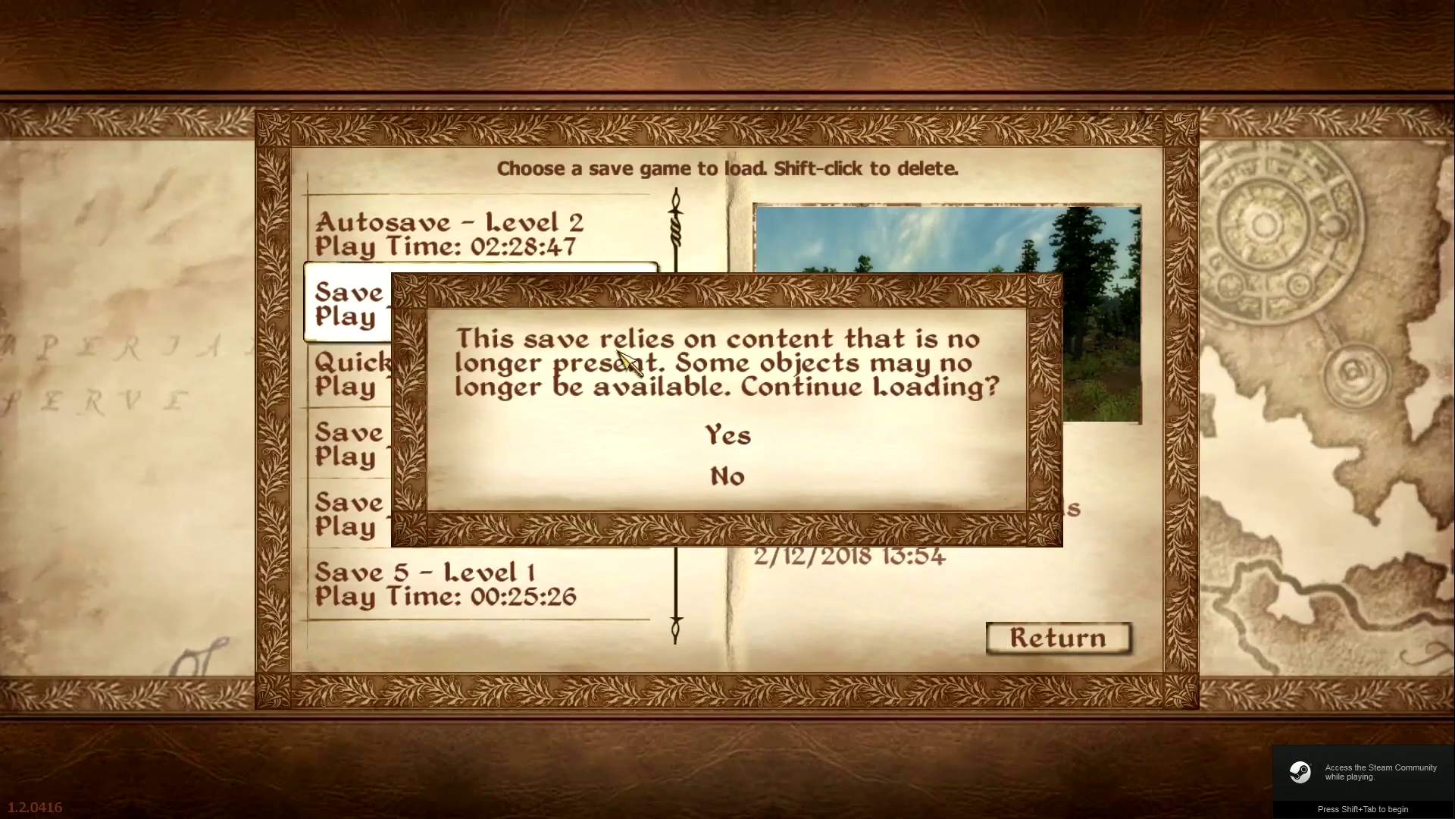
{"action": "left_click", "coordinate": [725, 435]}
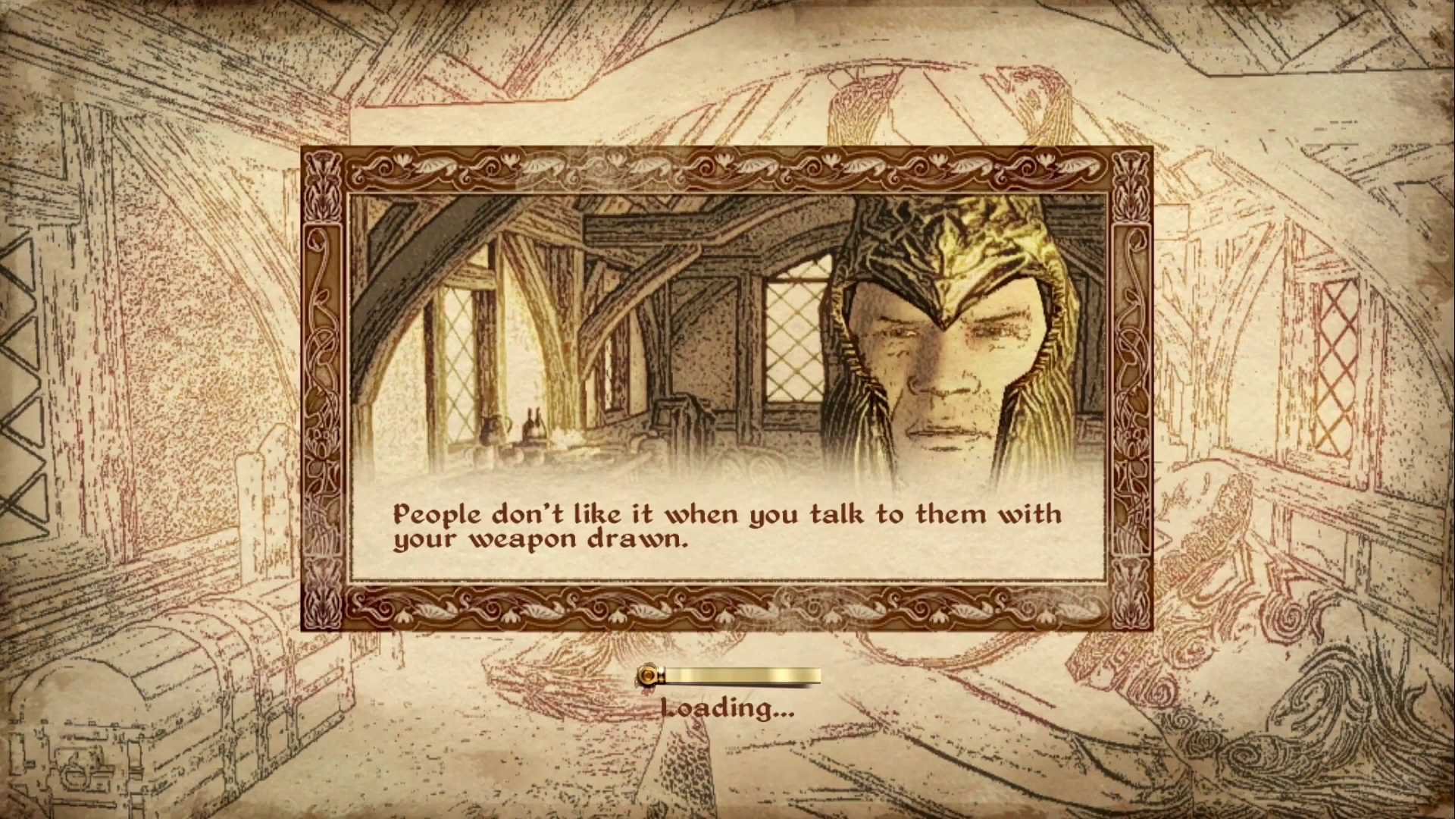